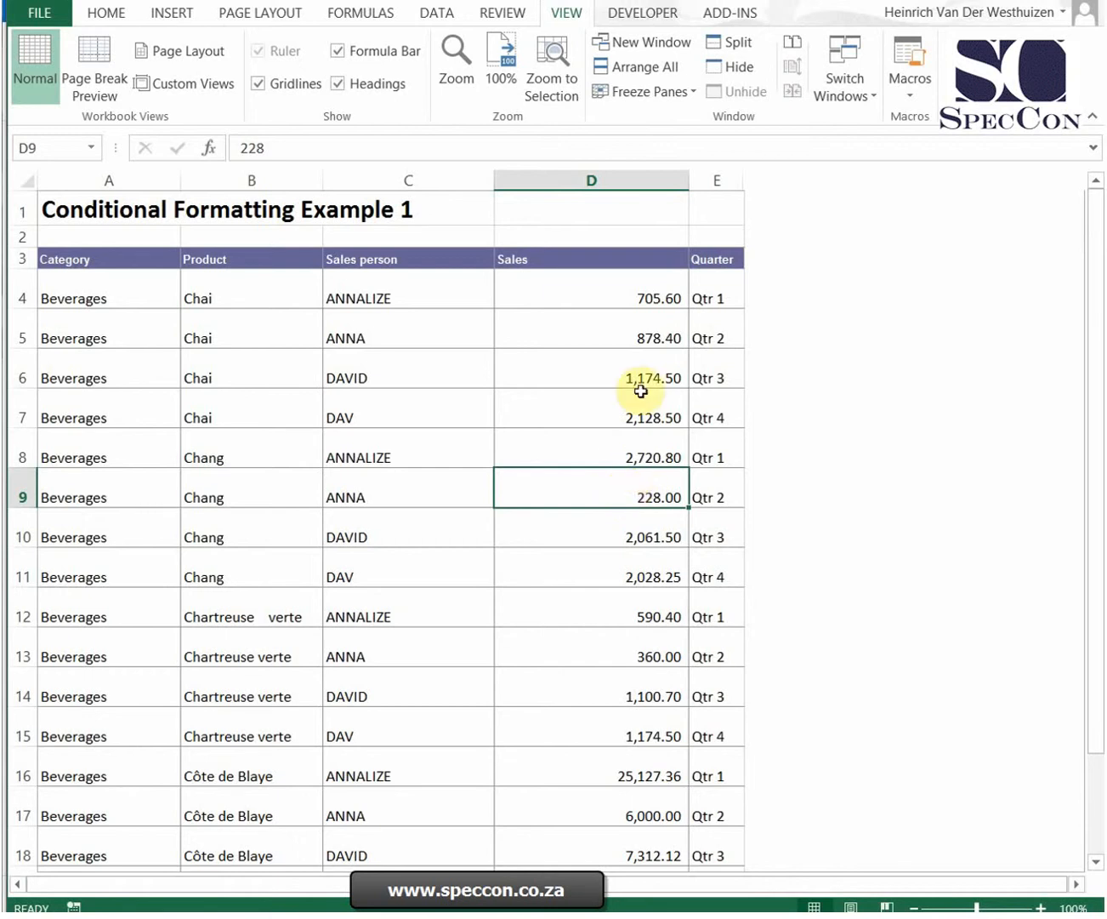
click(620, 295)
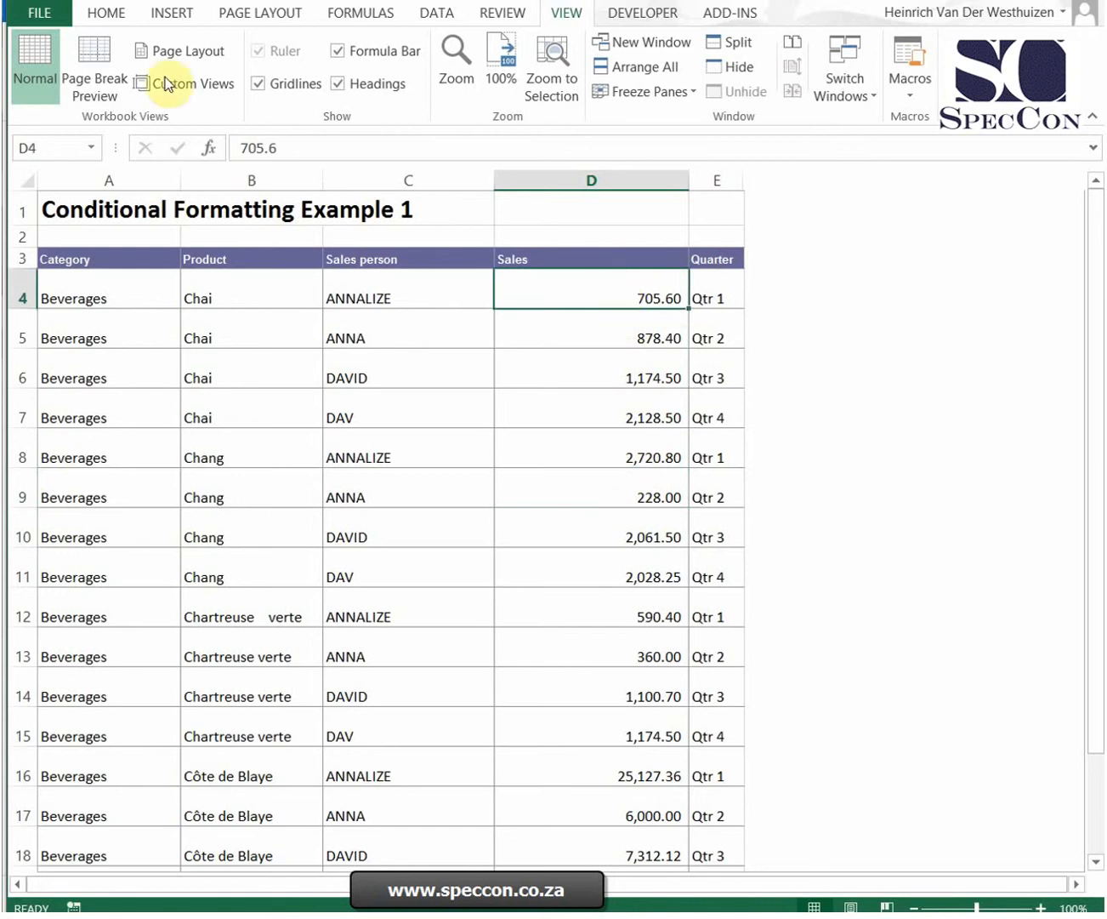
click(103, 13)
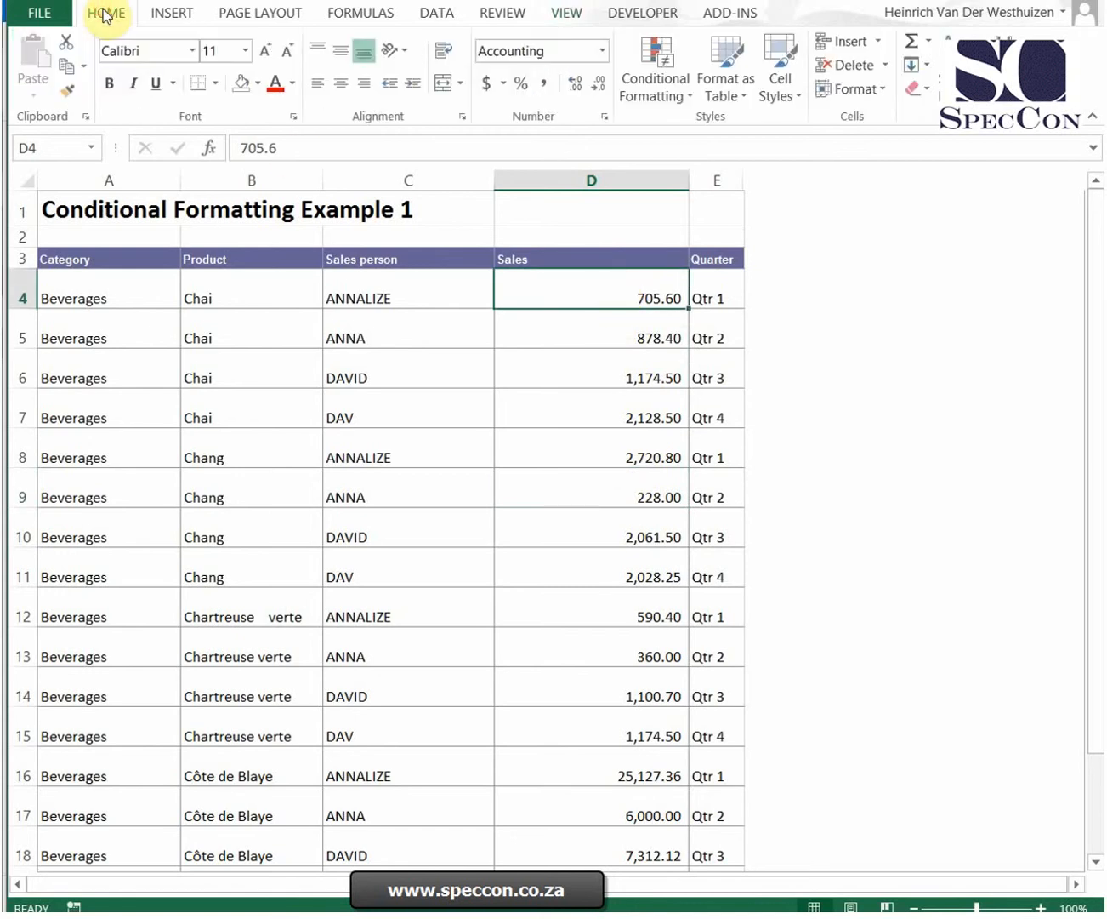
click(672, 97)
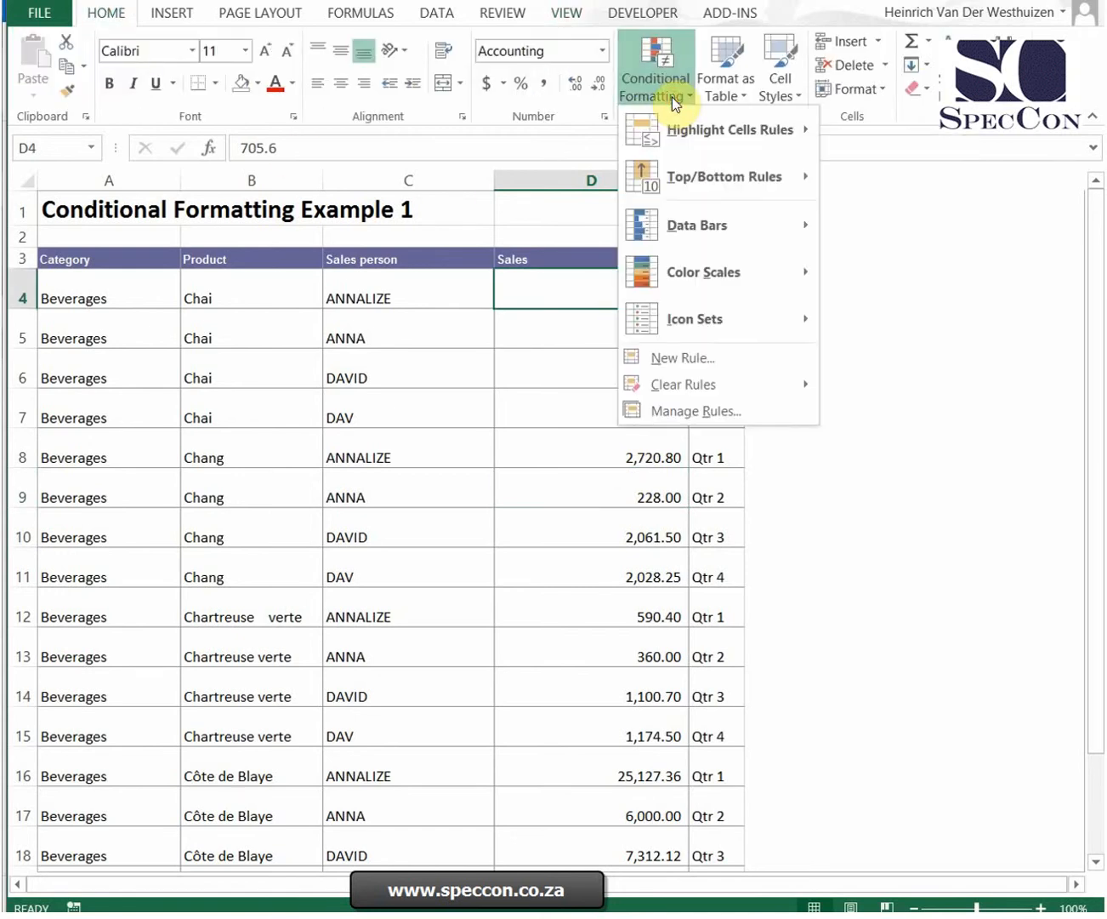
mouse_move(703, 398)
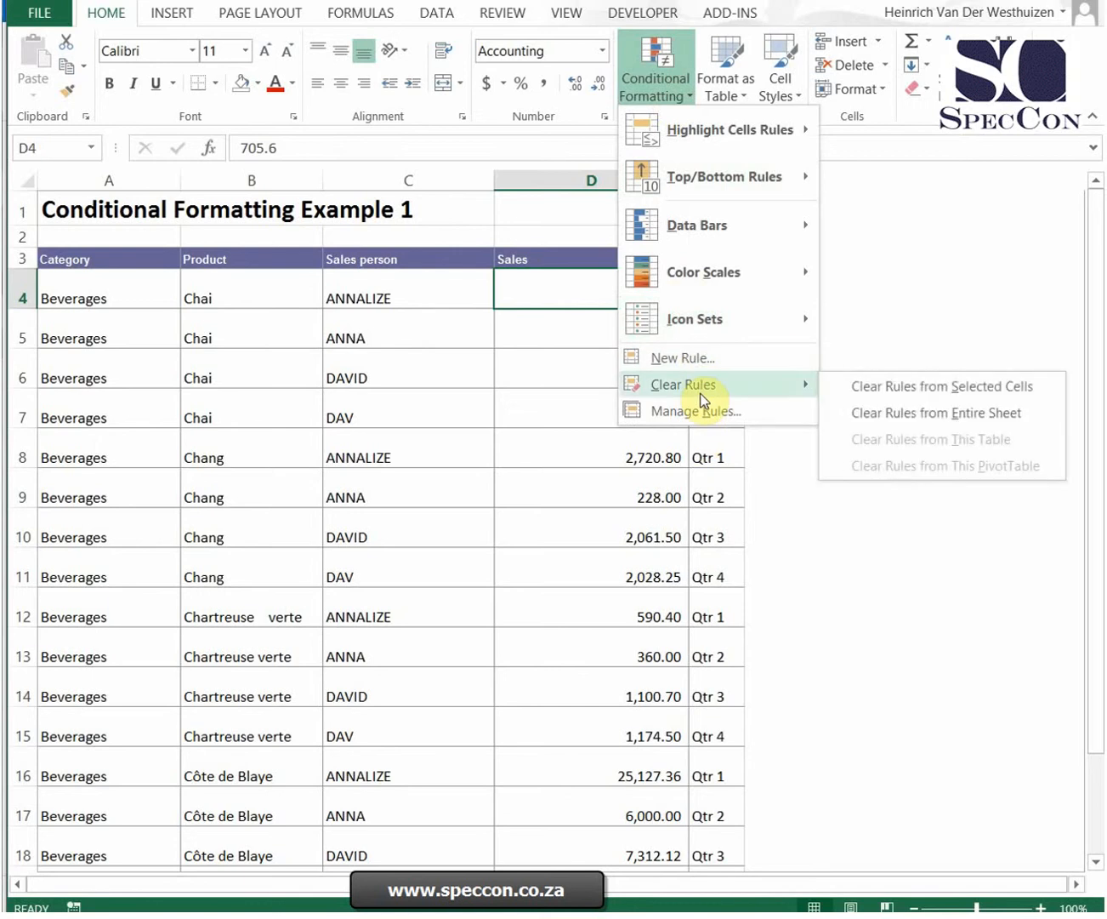
click(573, 296)
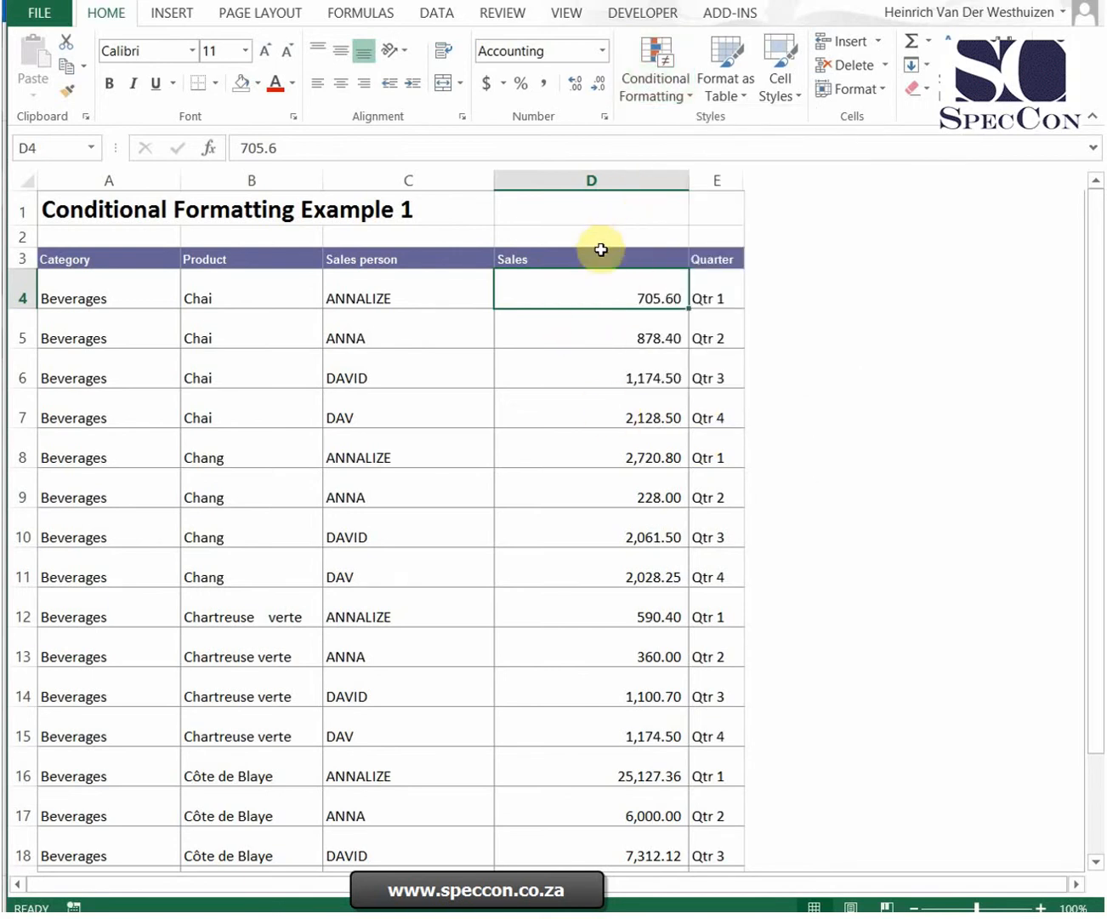
Start a Greater Than highlight rule on the whole Sales column with a threshold of 1000
click(601, 180)
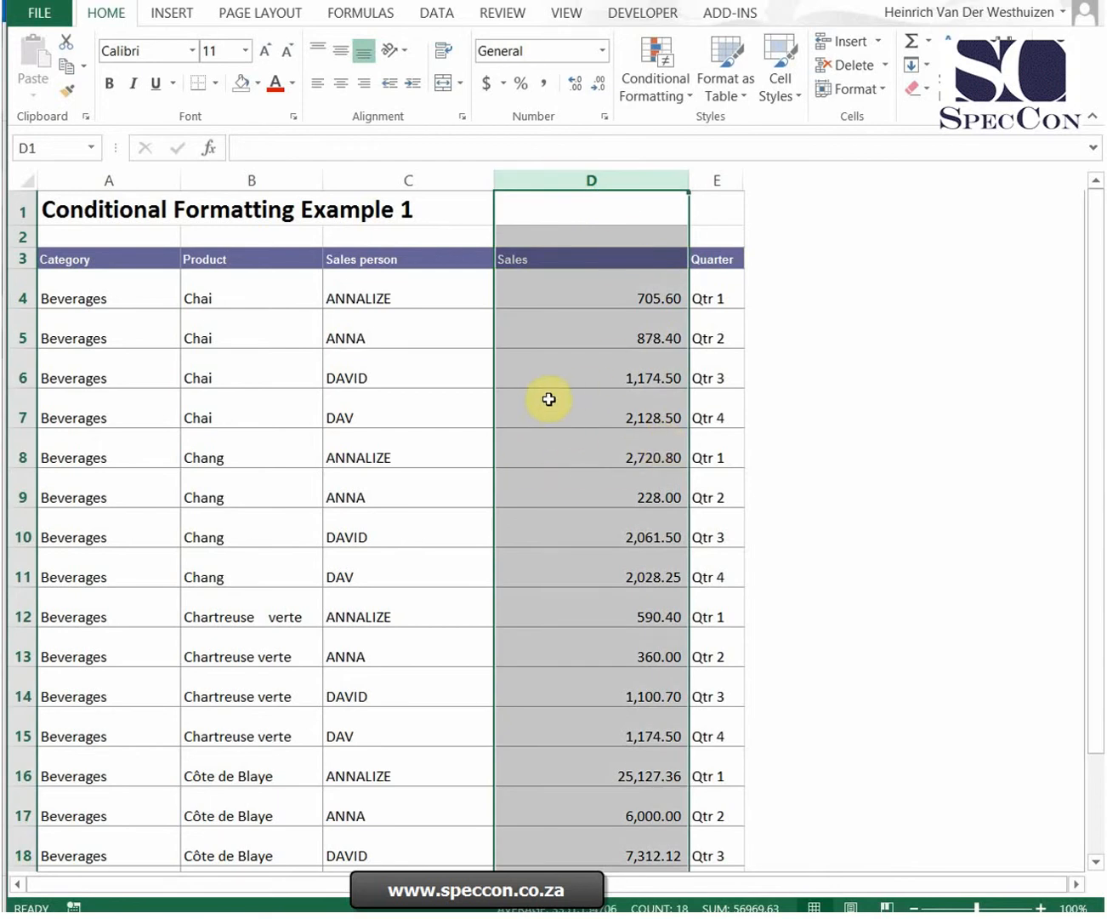
click(651, 84)
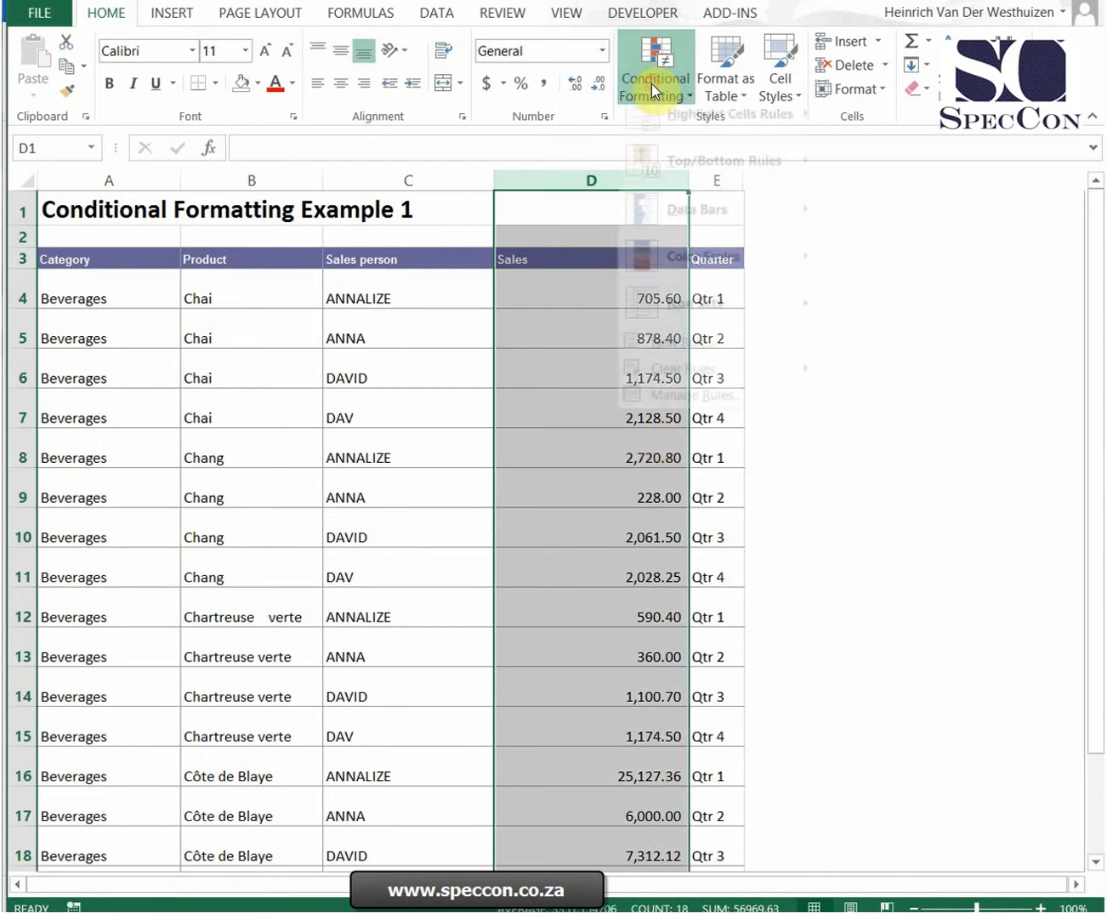
mouse_move(686, 124)
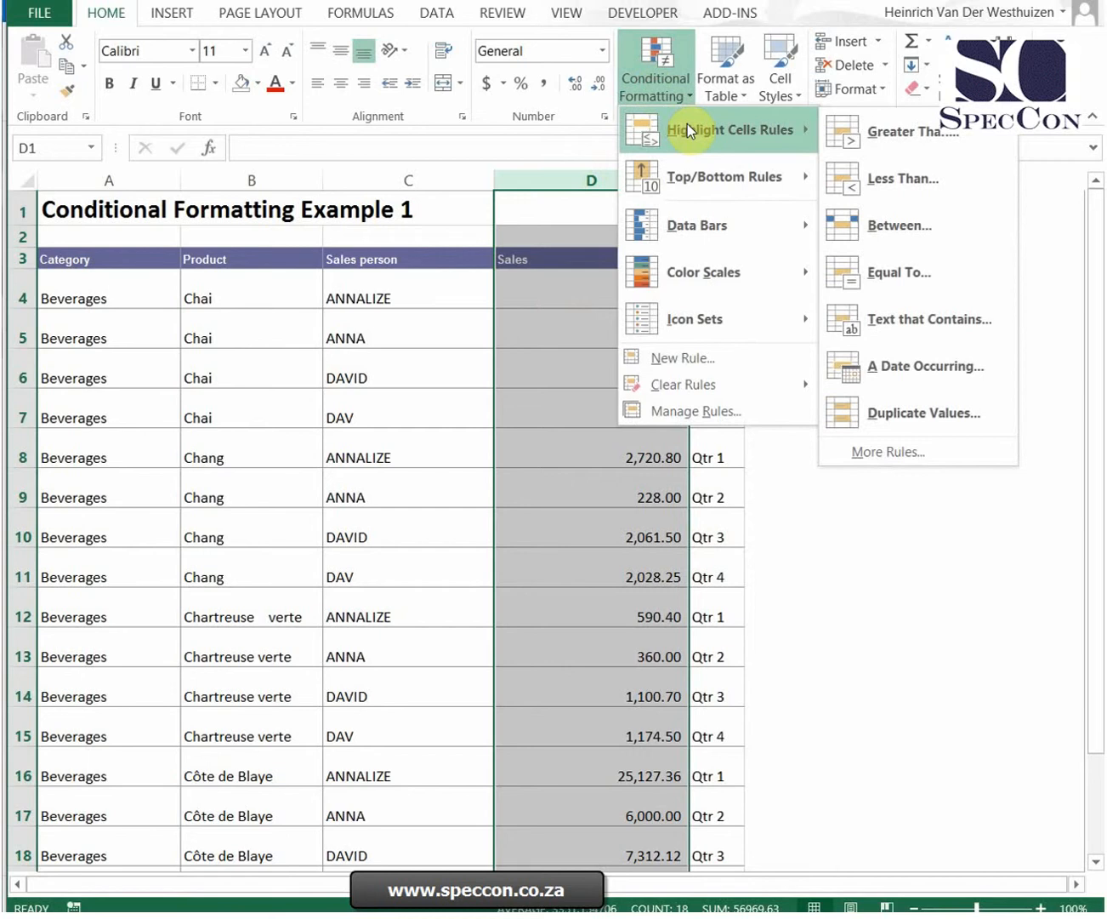
click(916, 126)
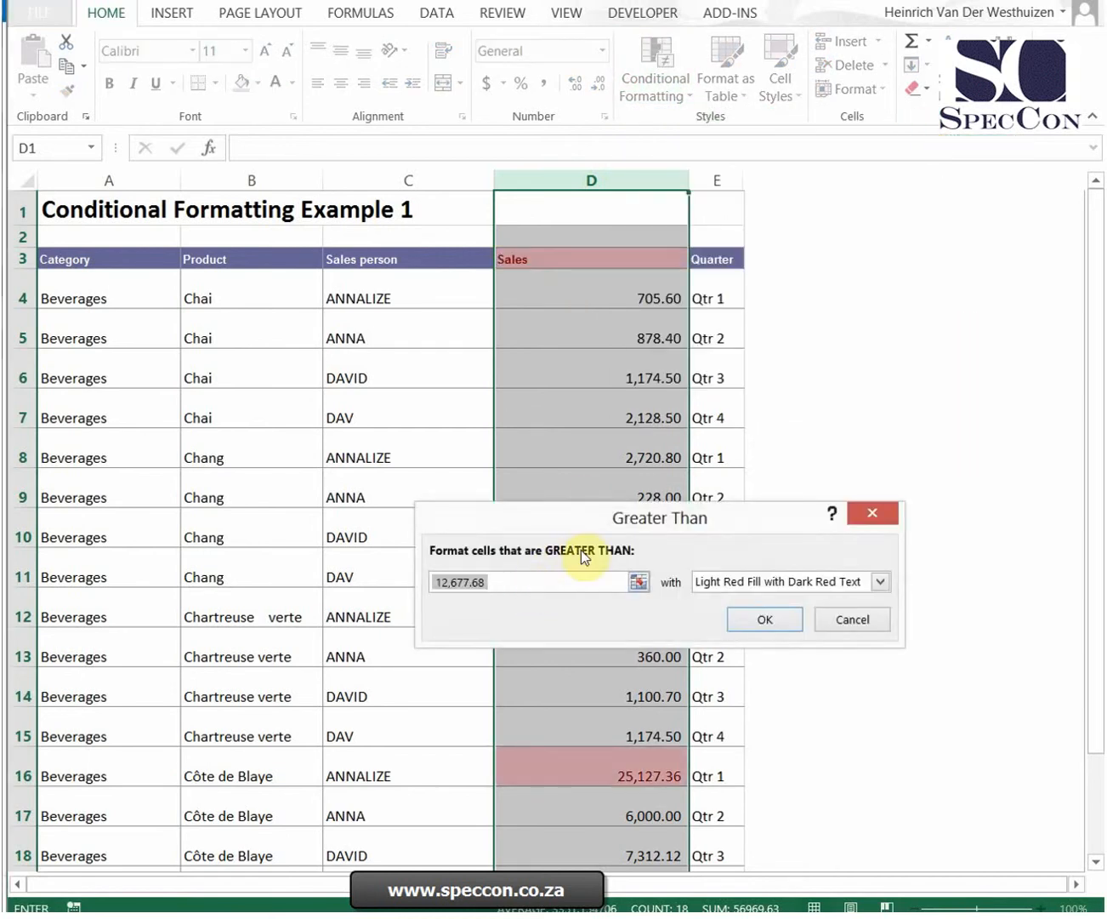
drag(588, 514, 854, 282)
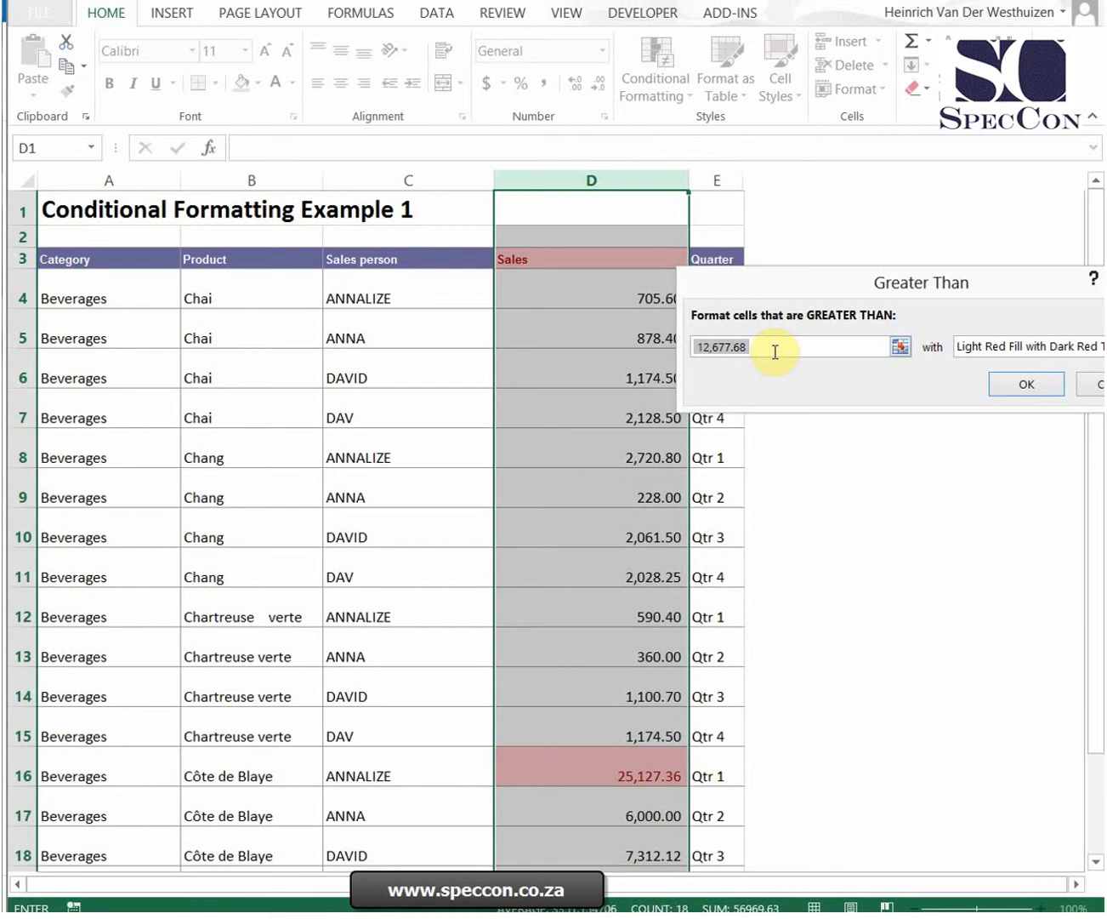
drag(773, 351, 661, 334)
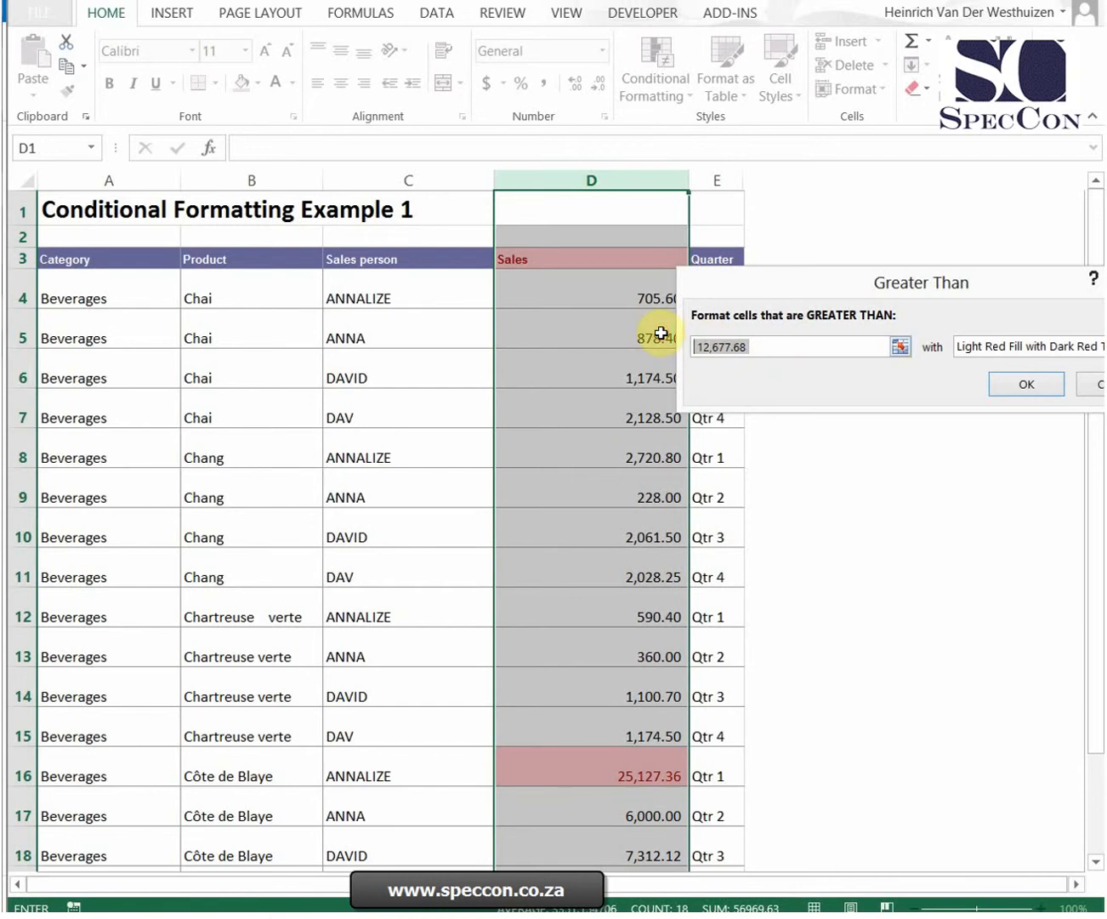
text(1000)
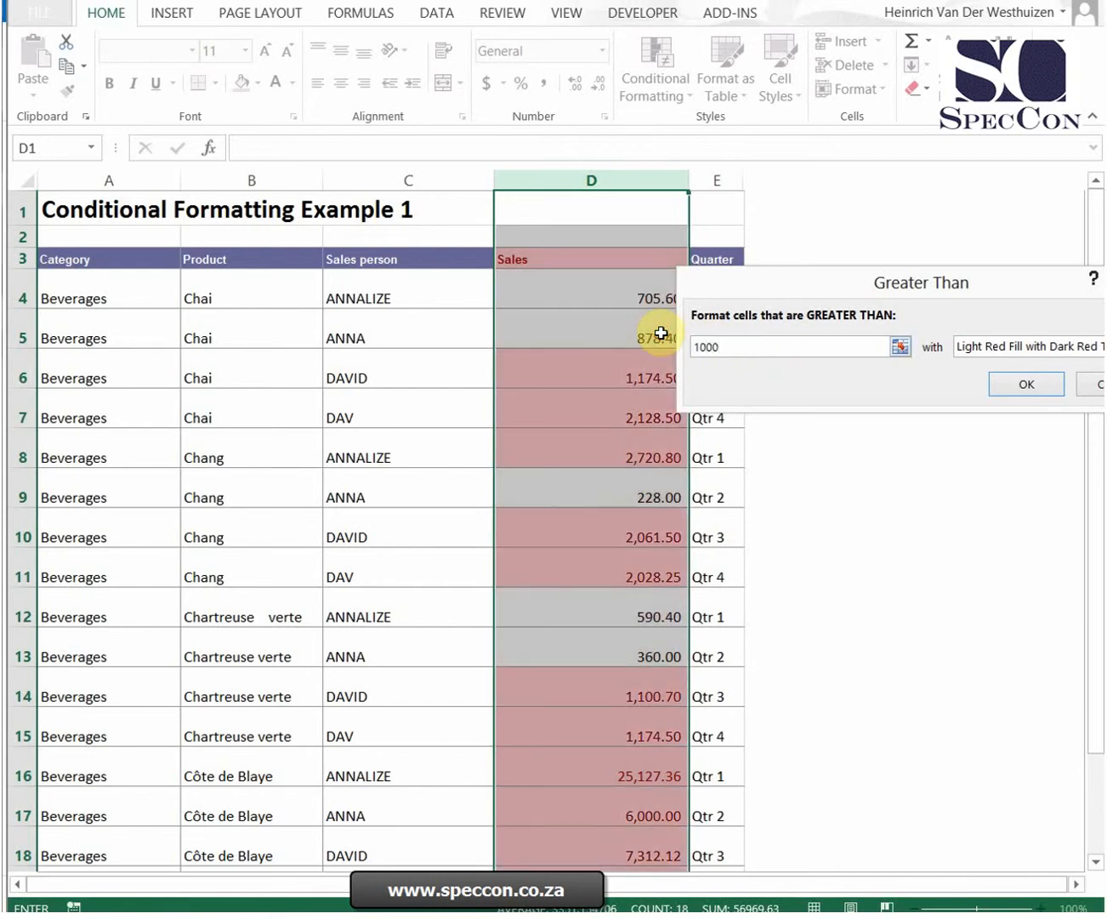
drag(953, 274, 519, 386)
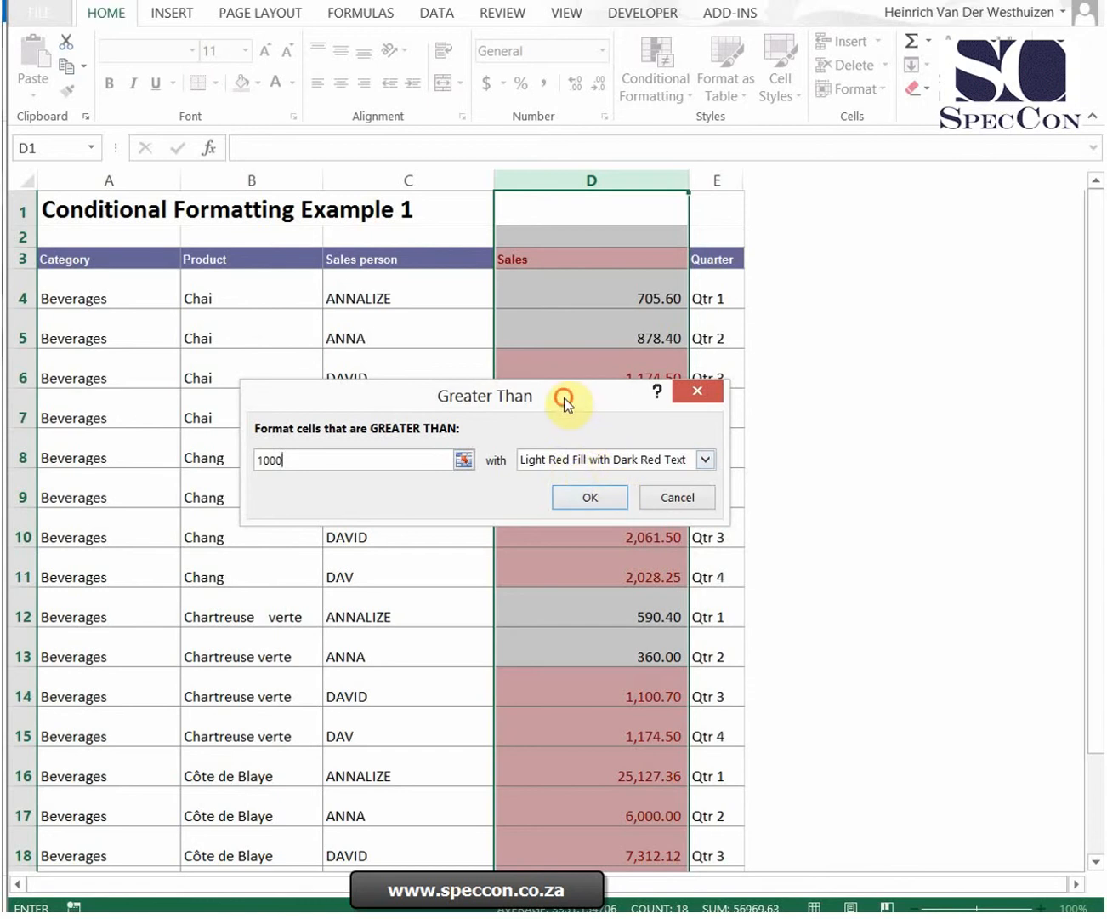
drag(564, 395, 494, 281)
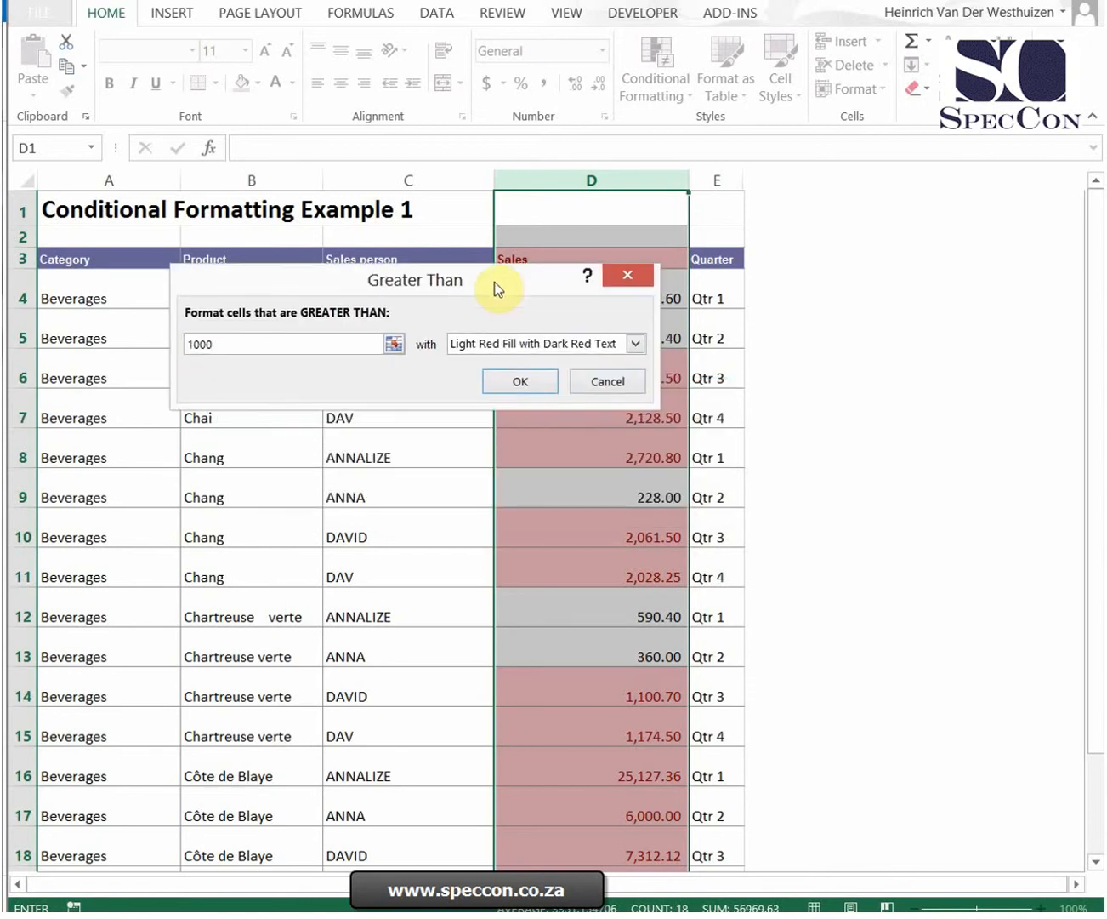
Give the Greater Than rule a custom format with Bold Italic font style and strikethrough
click(636, 343)
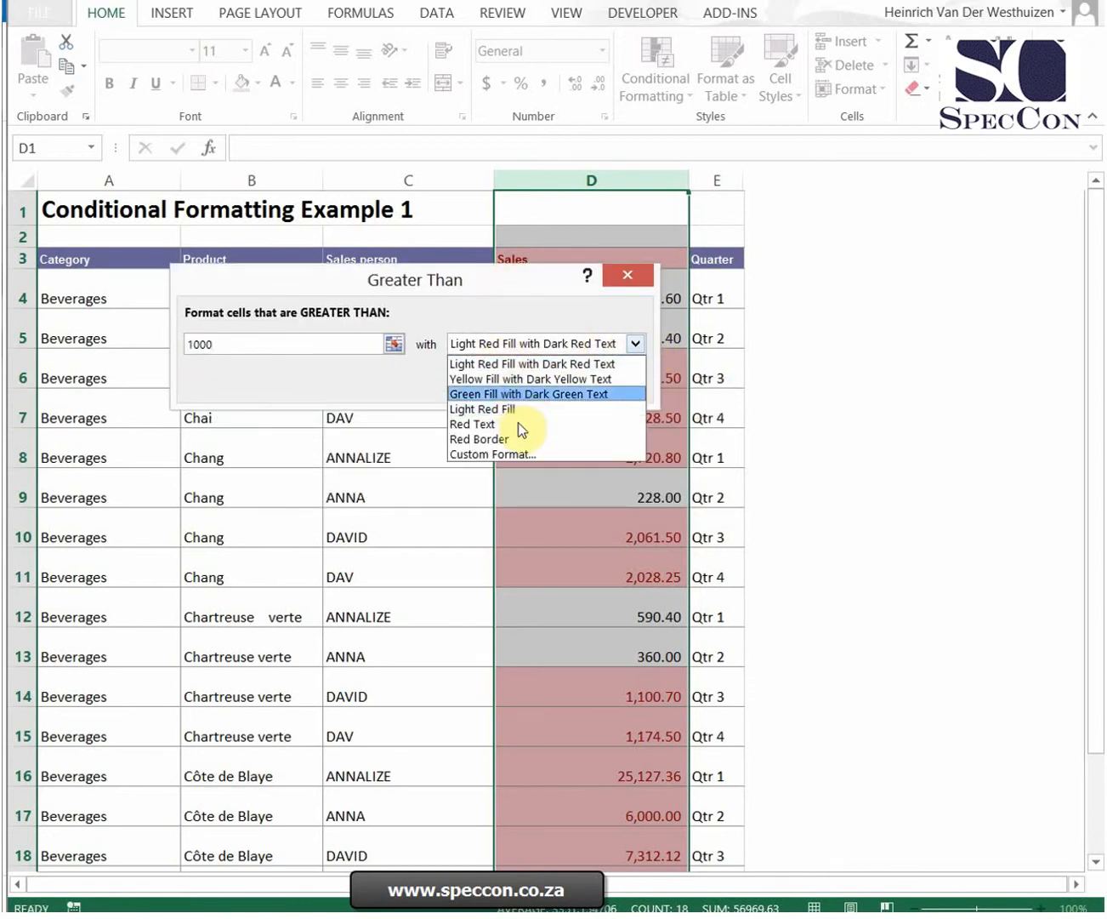
click(507, 454)
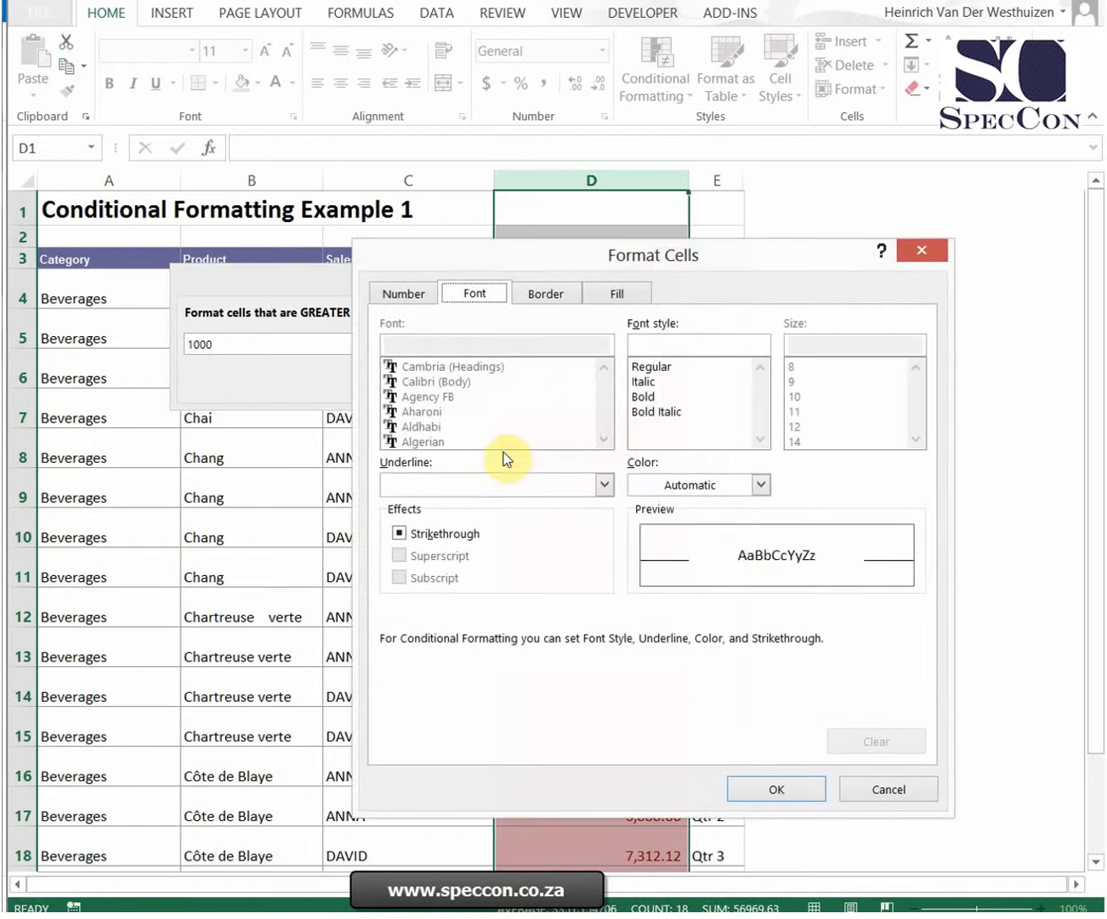
drag(507, 250, 541, 314)
click(648, 418)
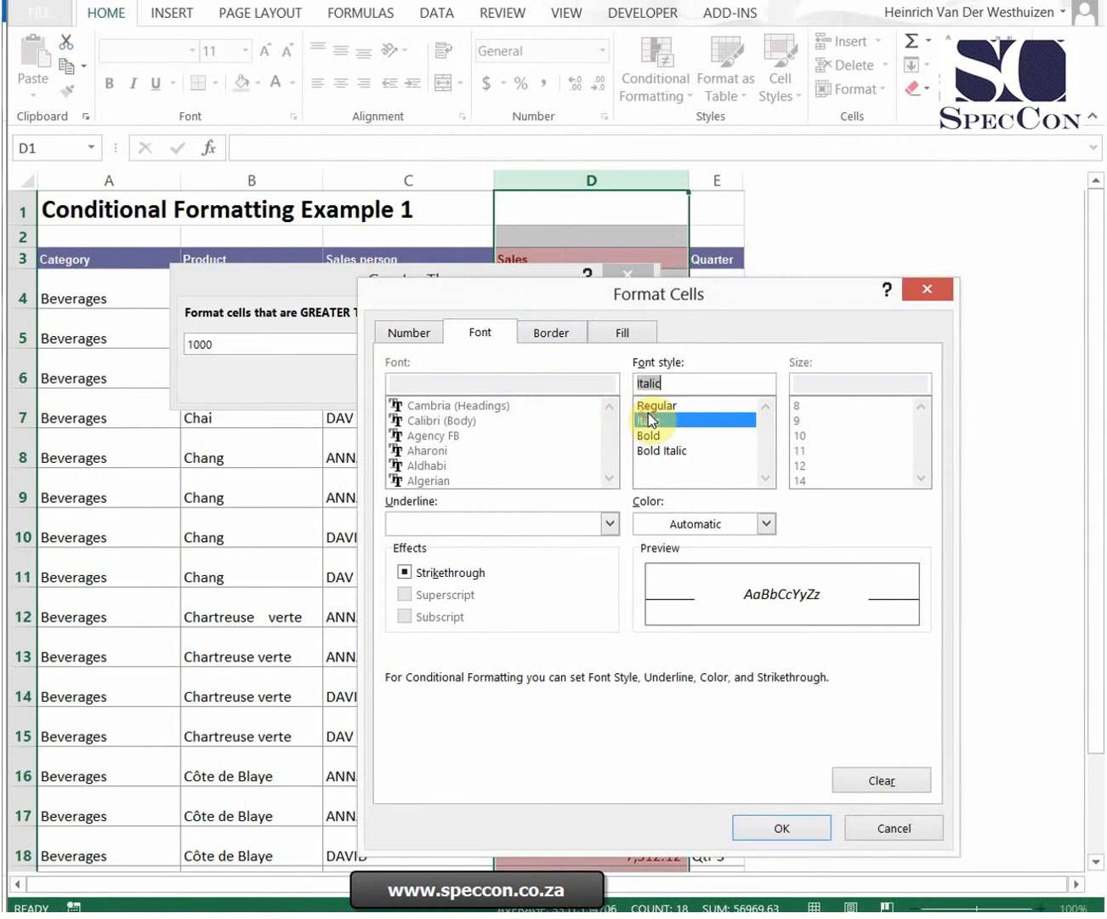
click(663, 450)
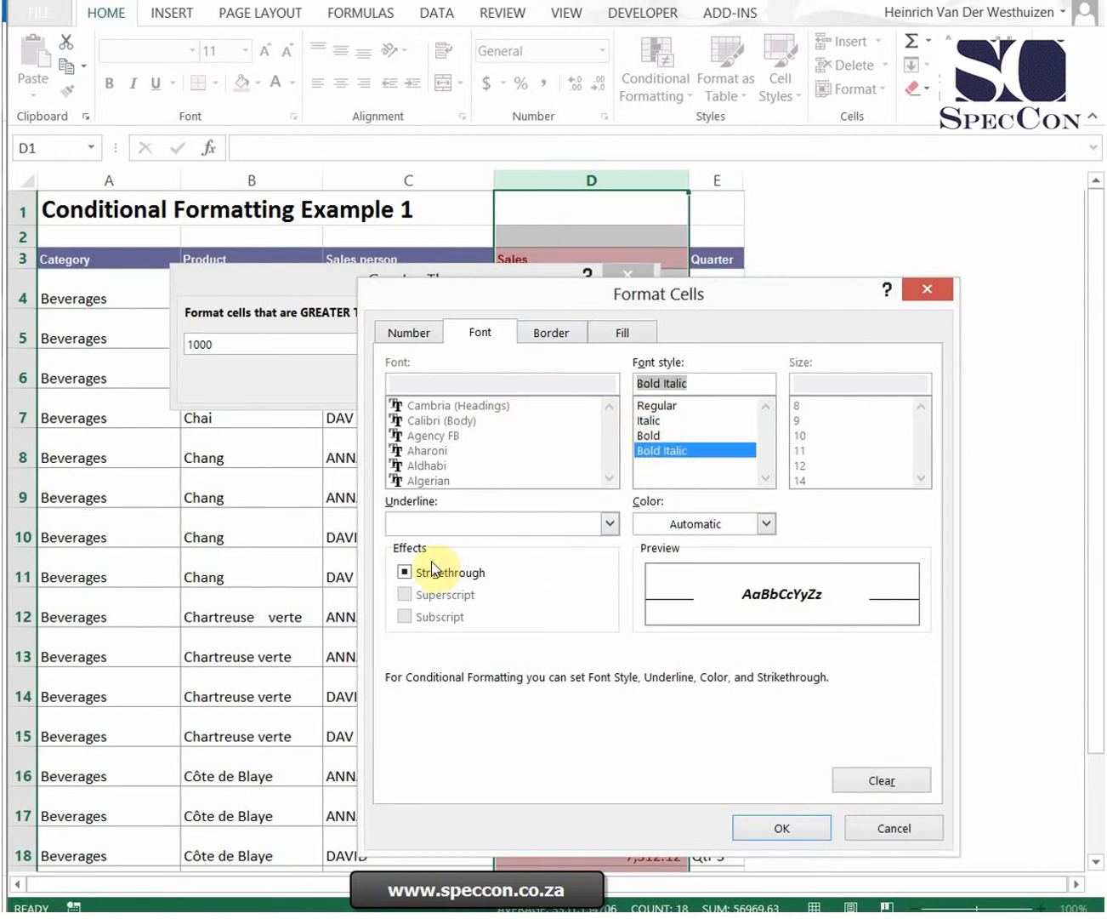
click(404, 573)
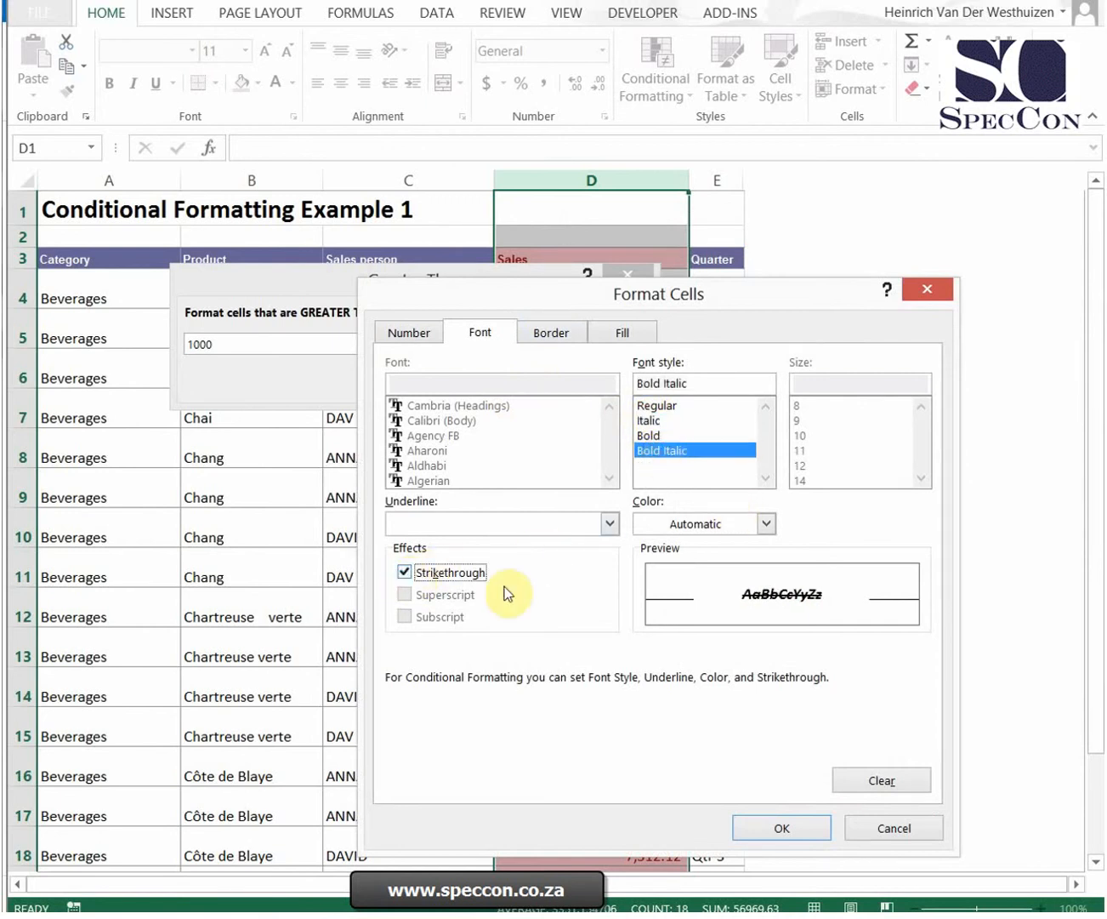
Add an outline border and a blue fill to the custom format and apply the rule to the Sales column
click(551, 333)
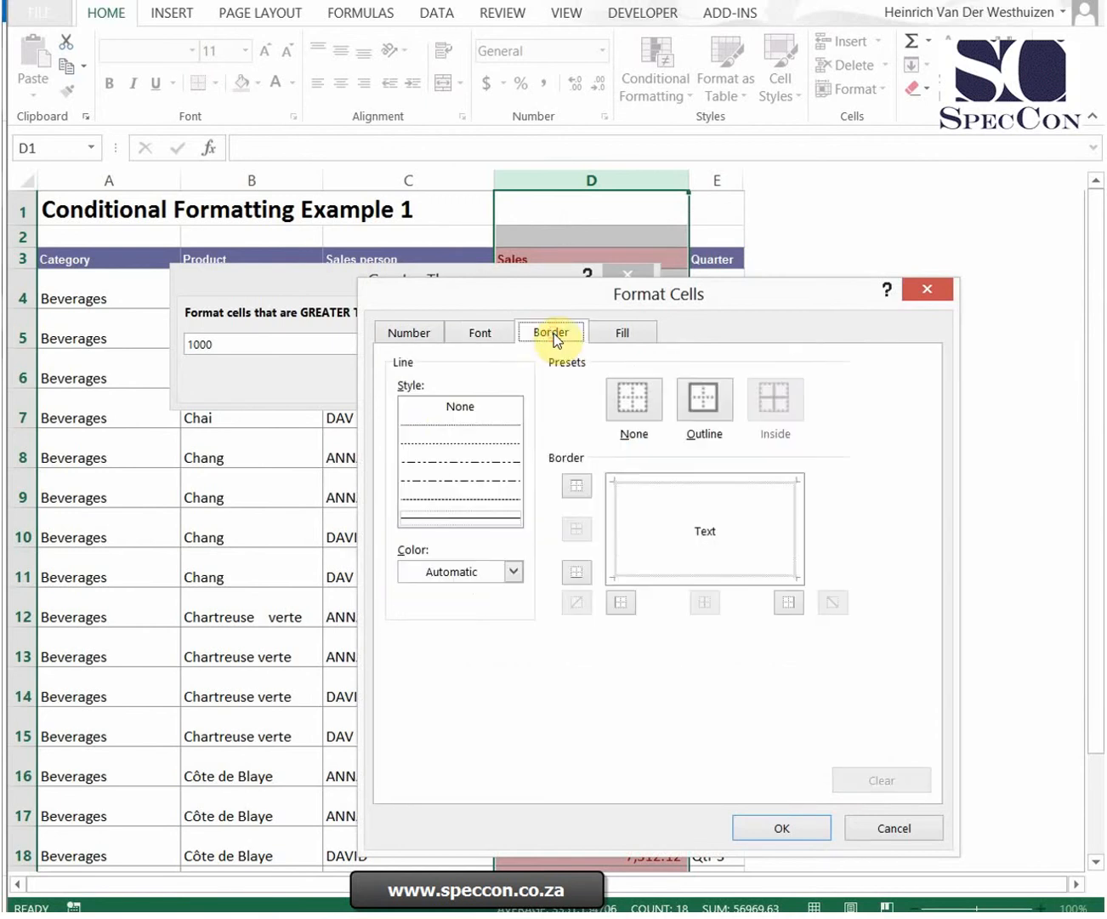
click(686, 419)
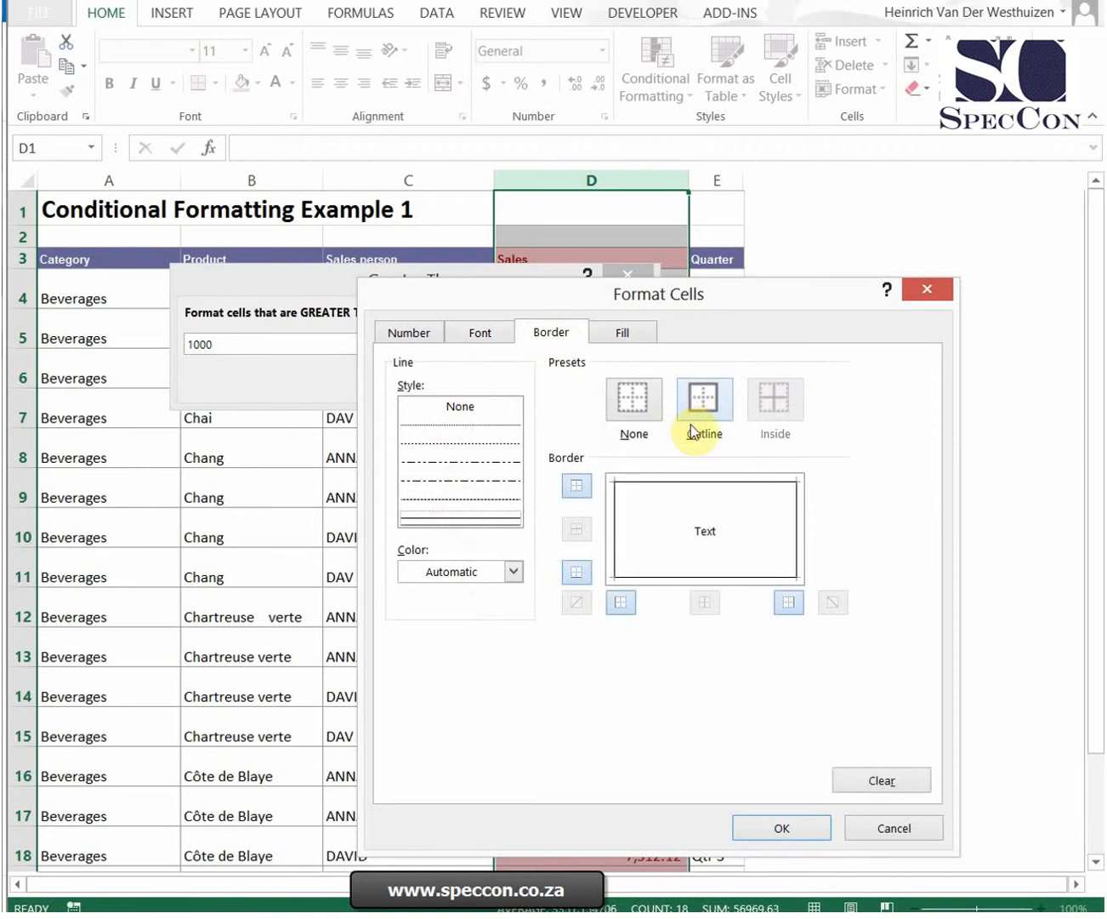
click(632, 341)
click(465, 479)
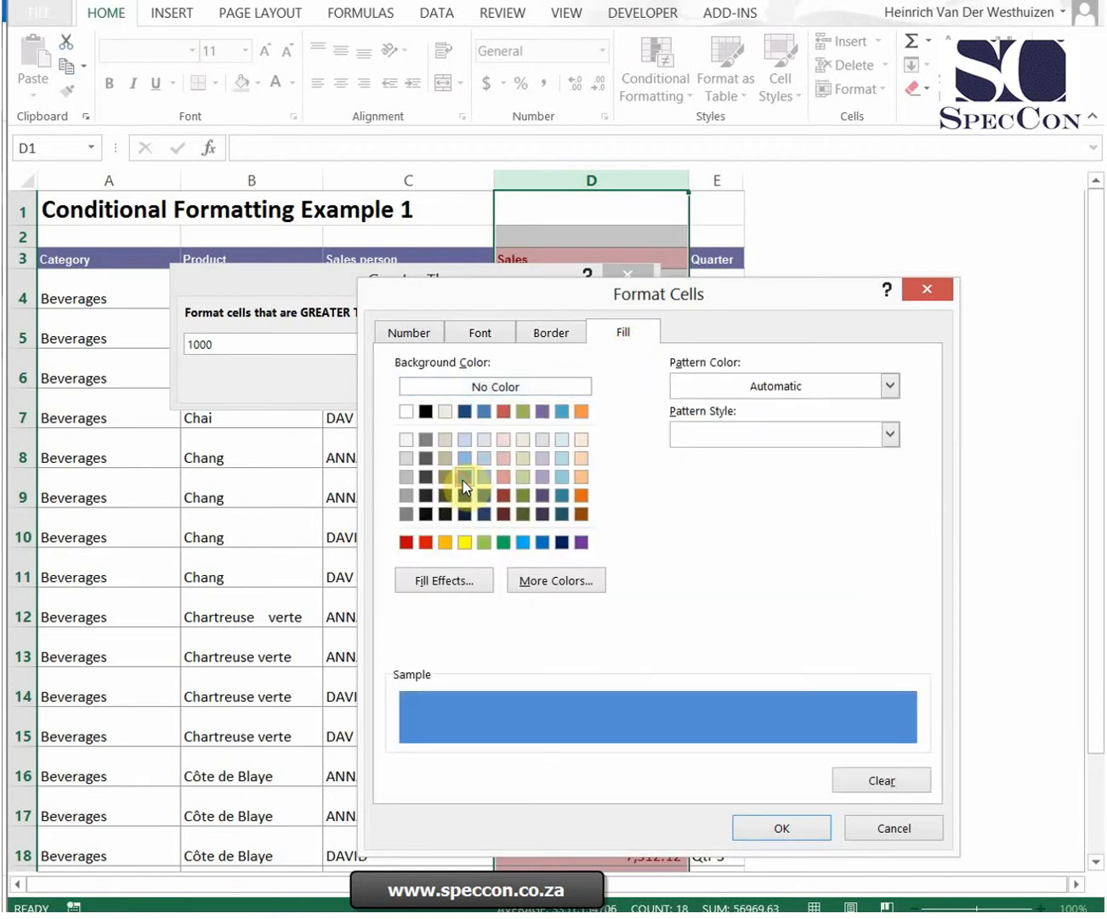
click(415, 335)
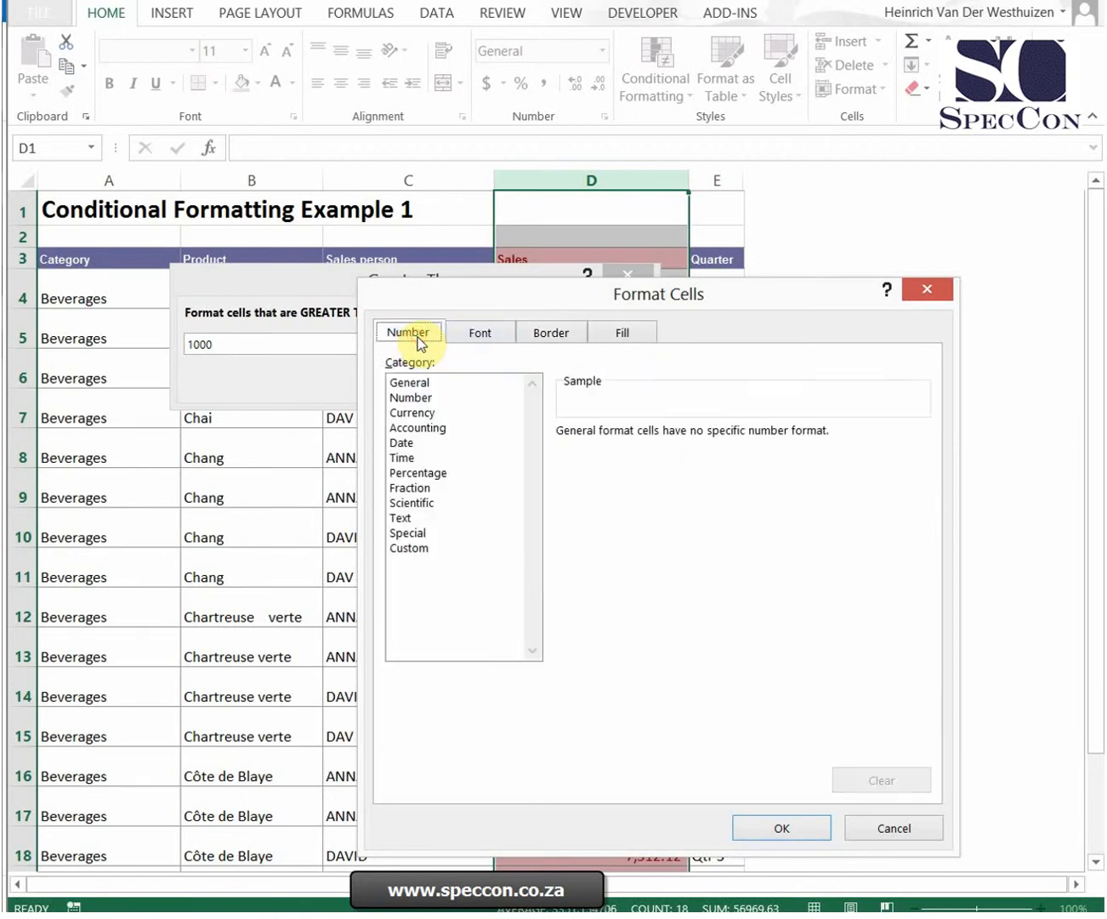
click(783, 824)
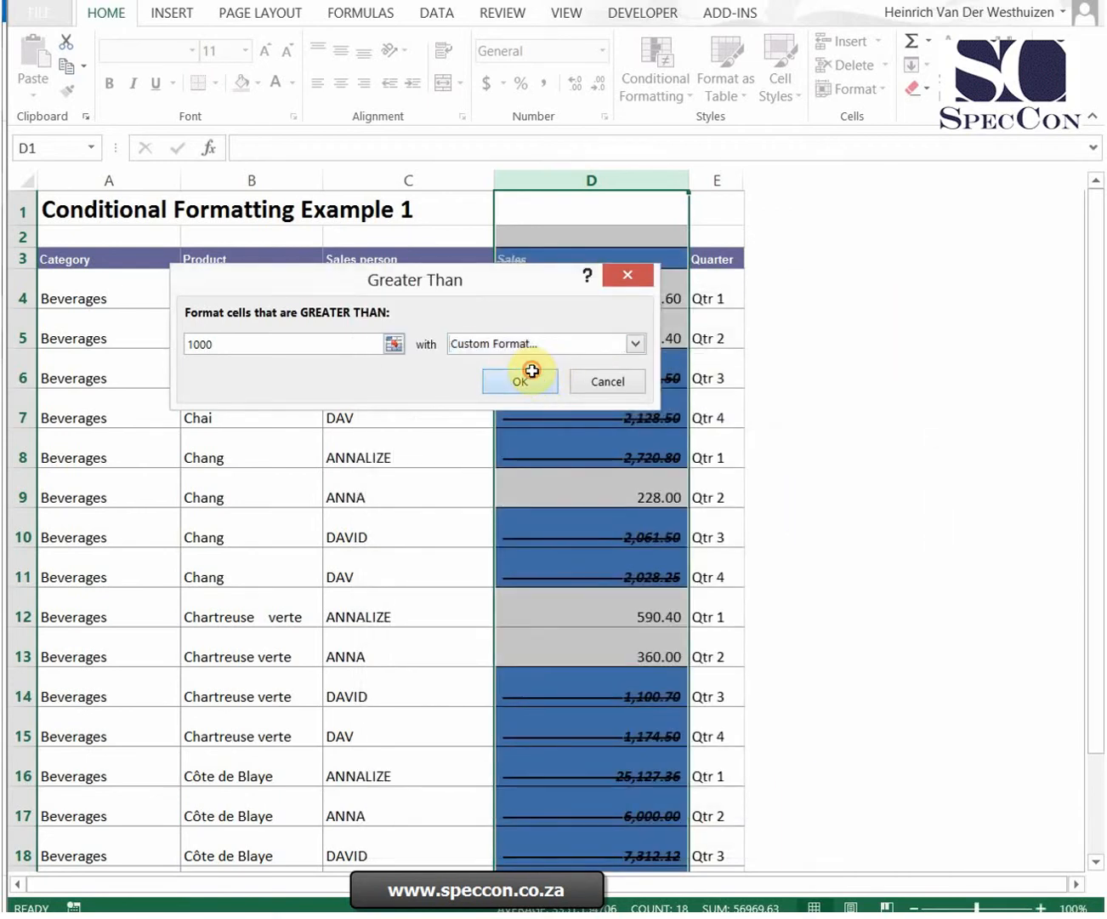
click(526, 377)
Change the sales value in cell D6 to 999 to test the rule
click(665, 368)
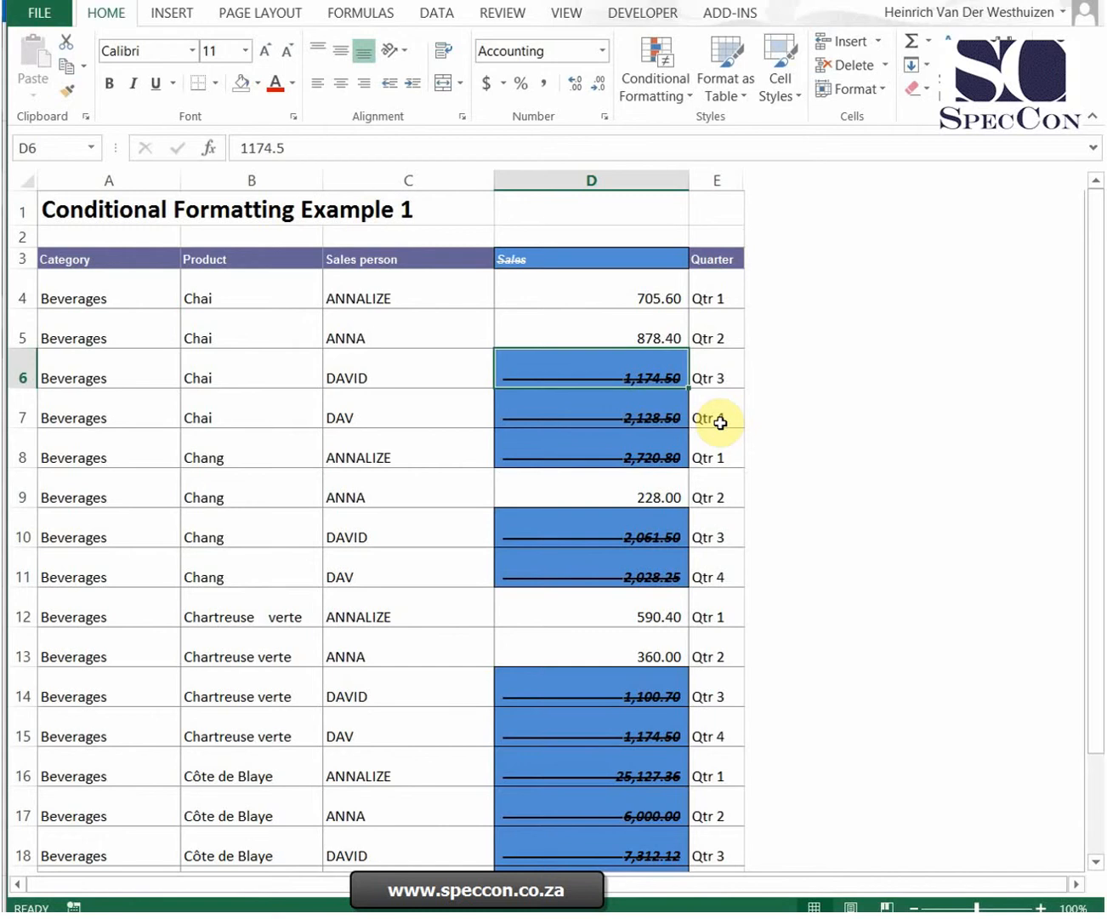
text(999)
key(Return)
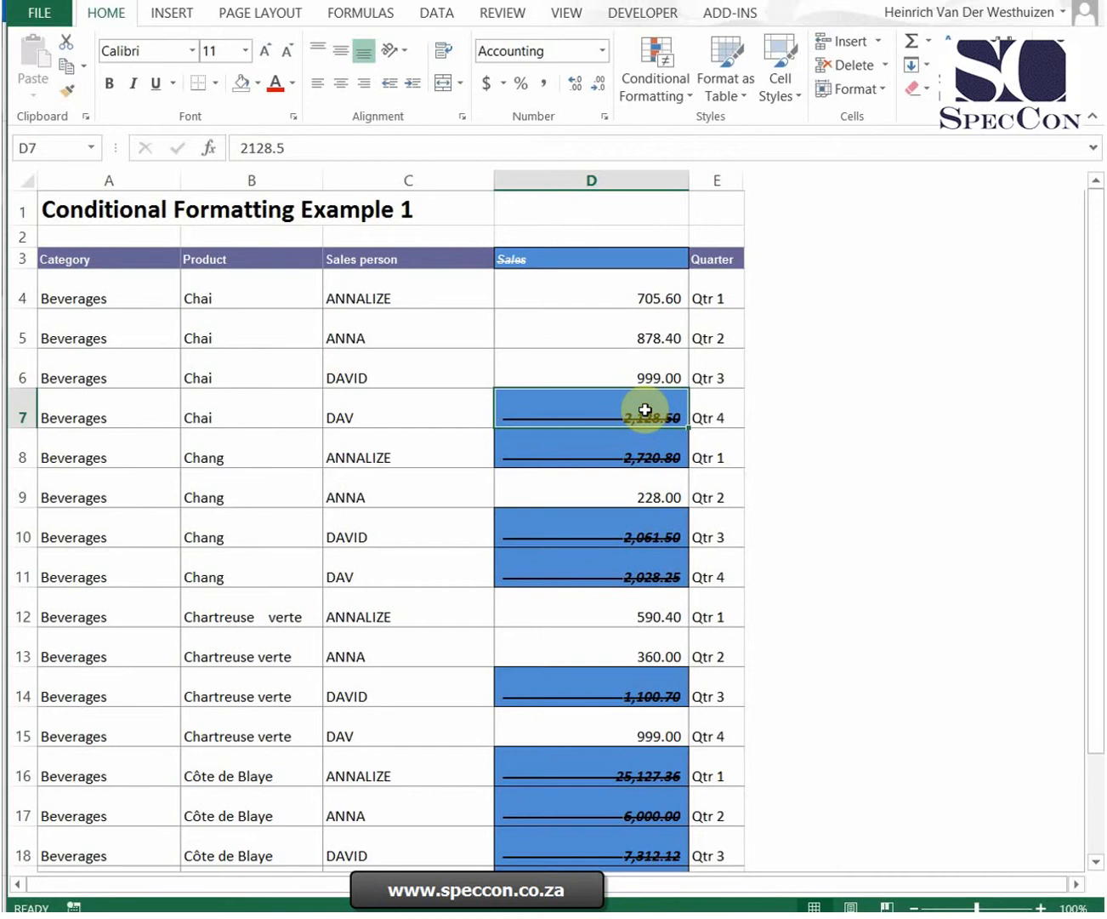
Examine the Between rule's settings and the other Highlight Cells Rules available for the Sales column
click(634, 293)
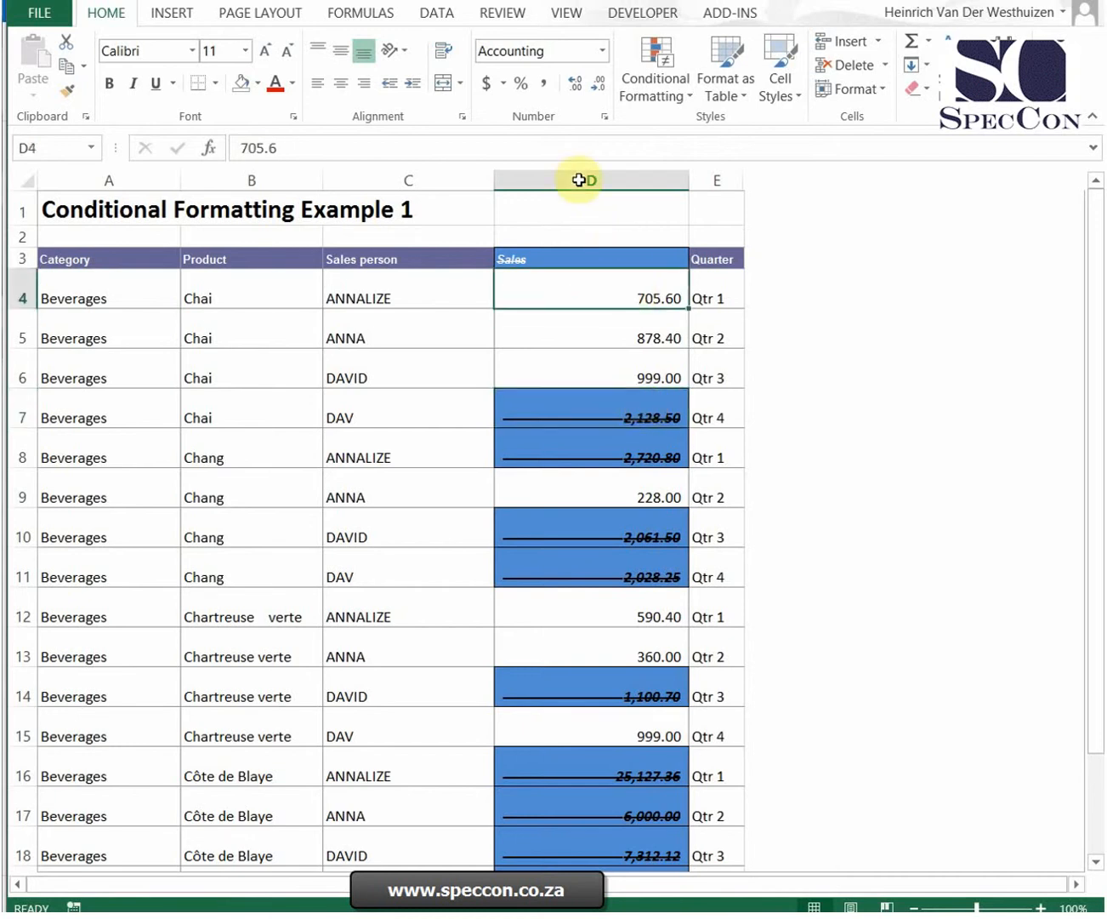
click(607, 174)
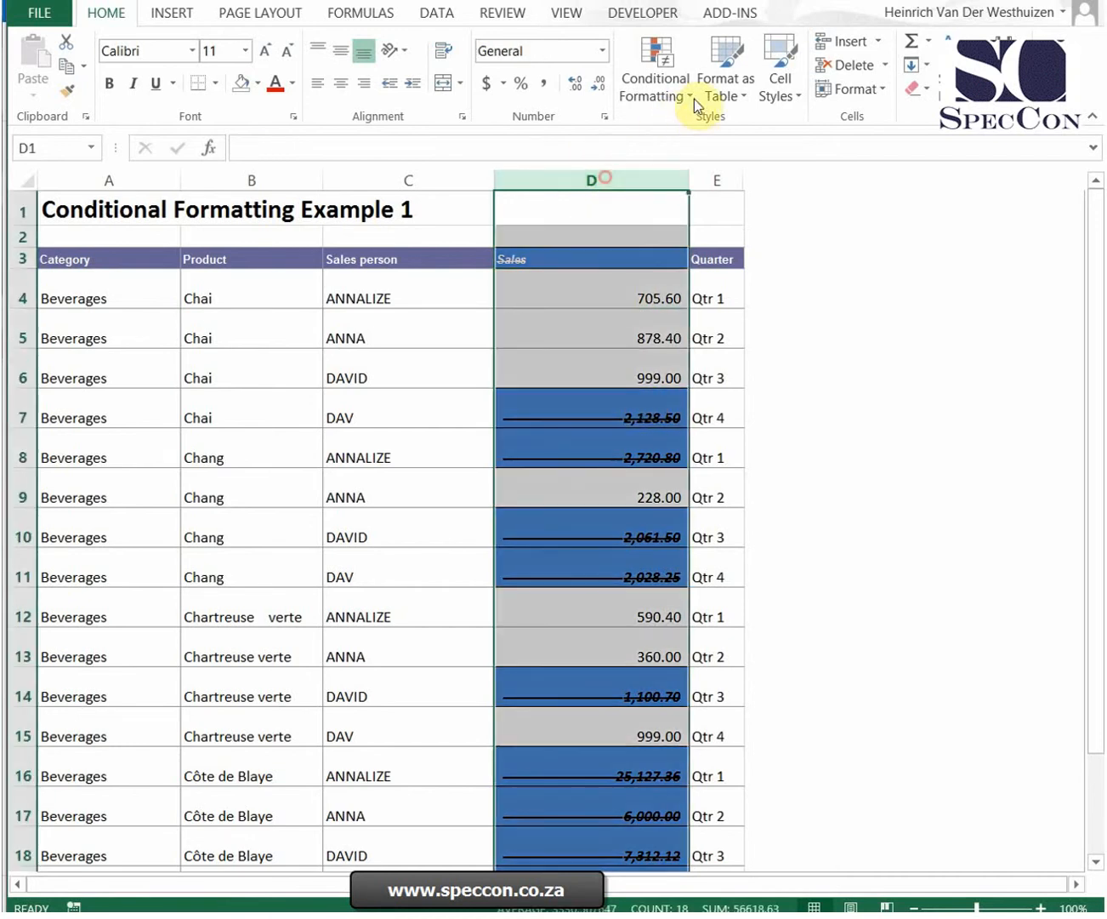
click(694, 95)
mouse_move(688, 140)
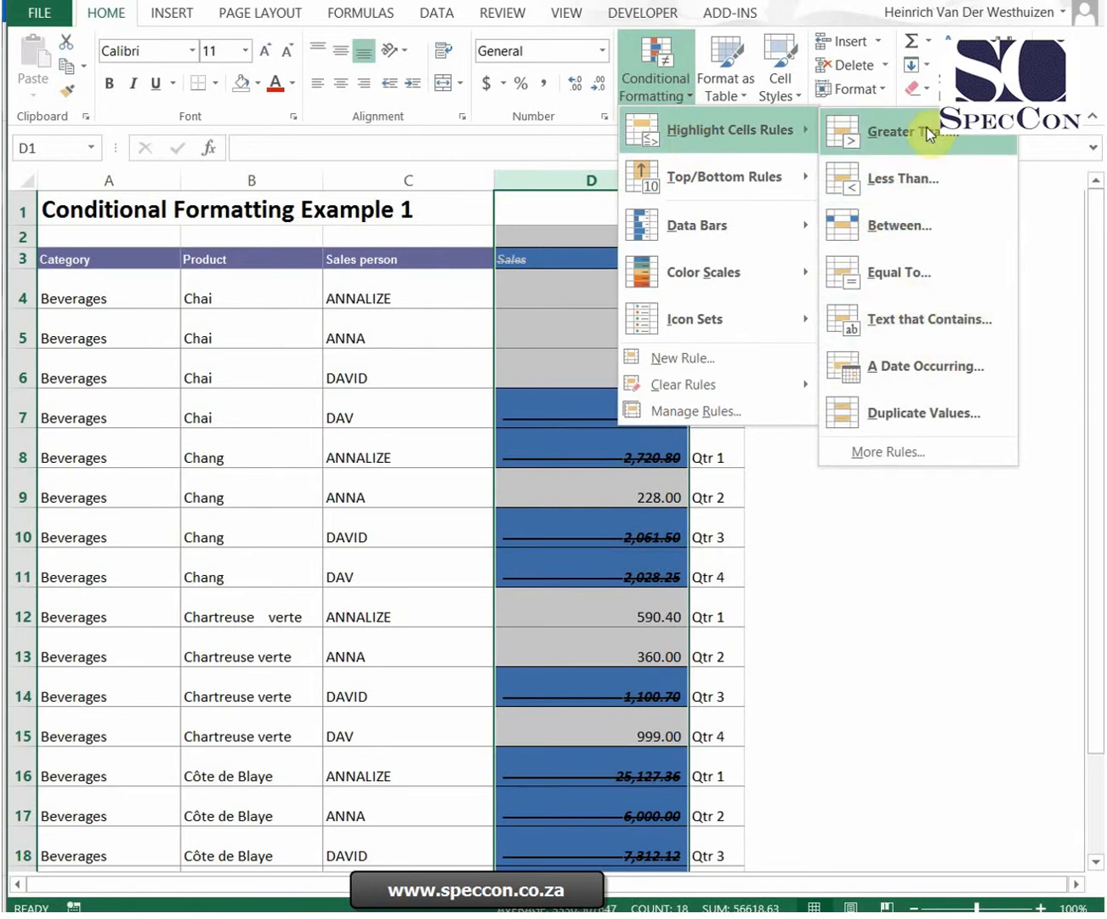
click(930, 233)
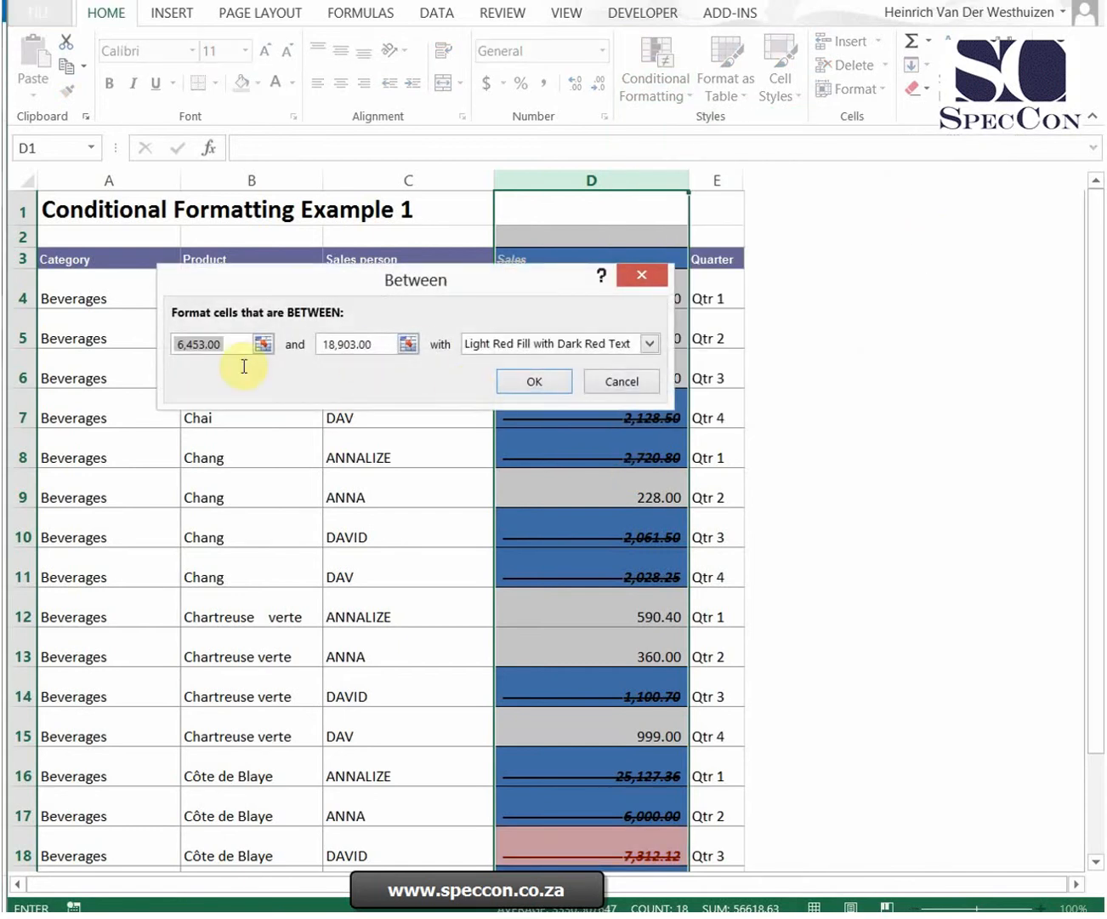
click(643, 275)
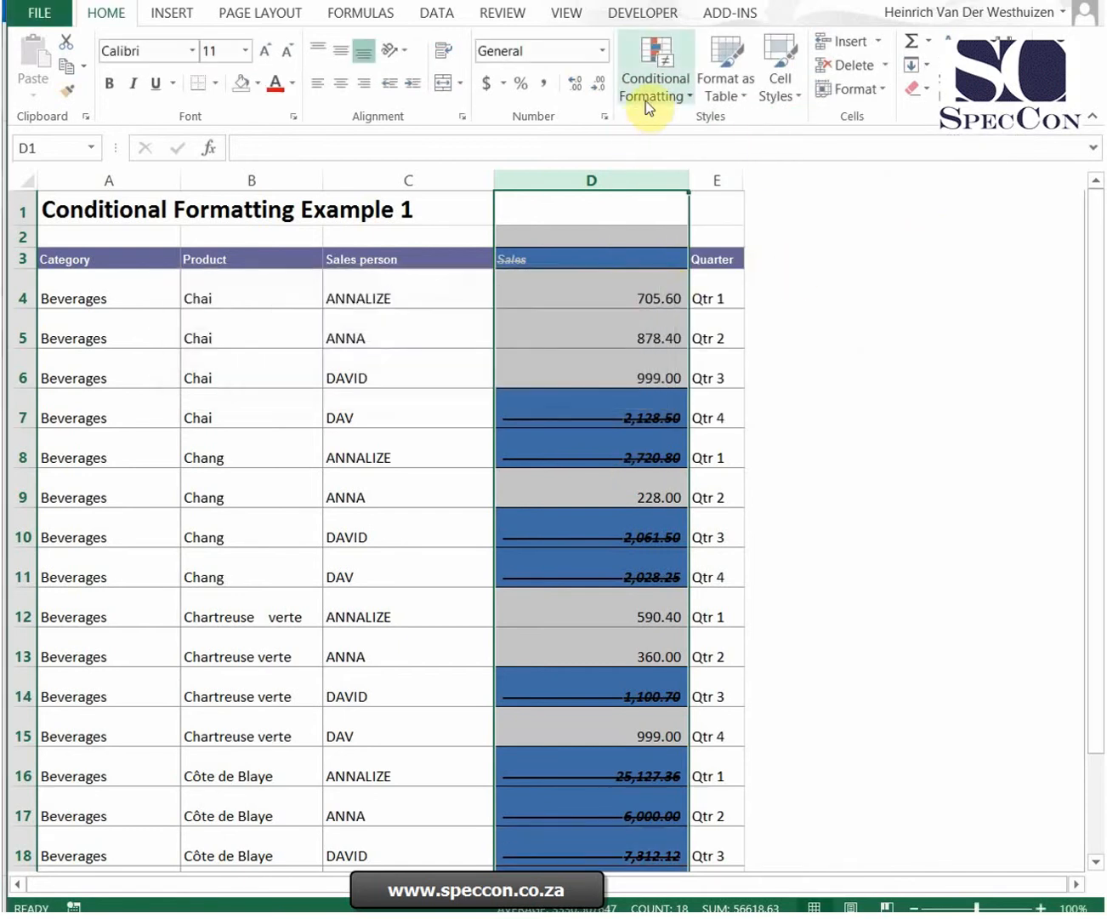
click(651, 94)
mouse_move(741, 130)
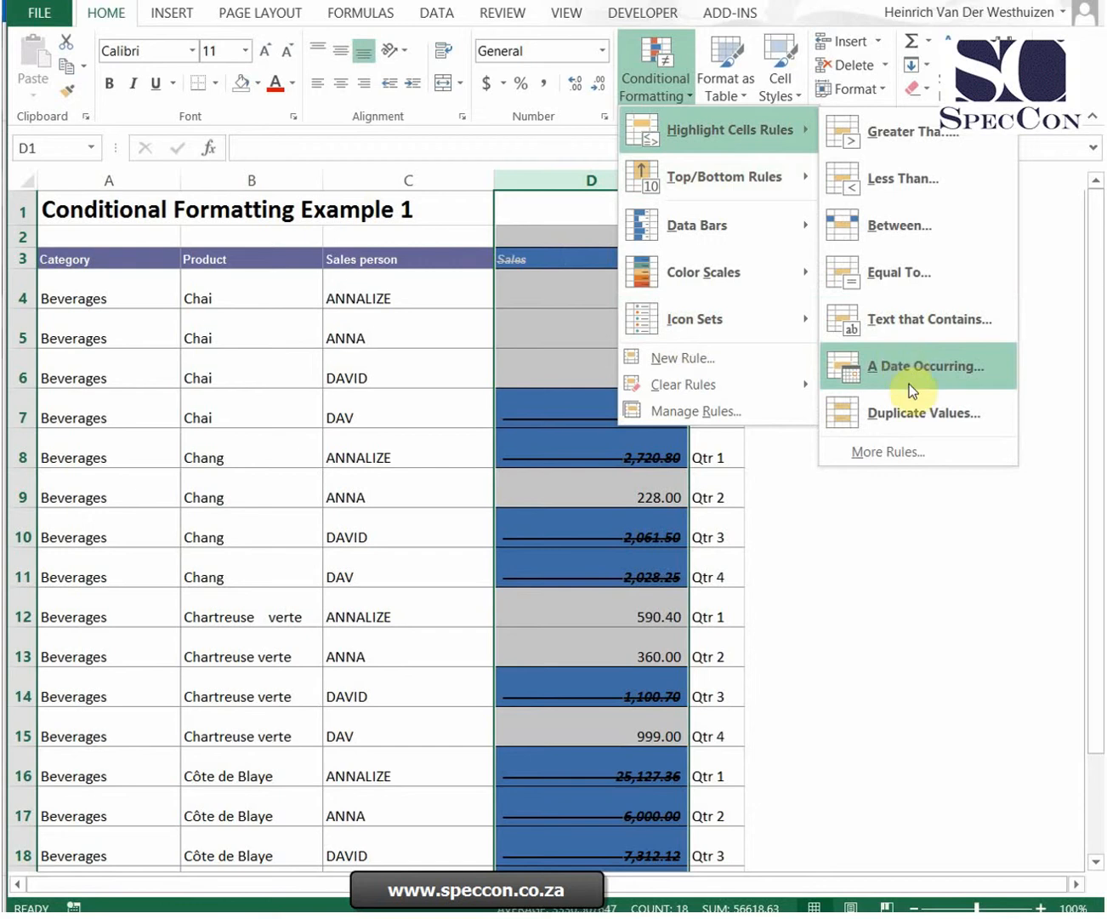
click(545, 386)
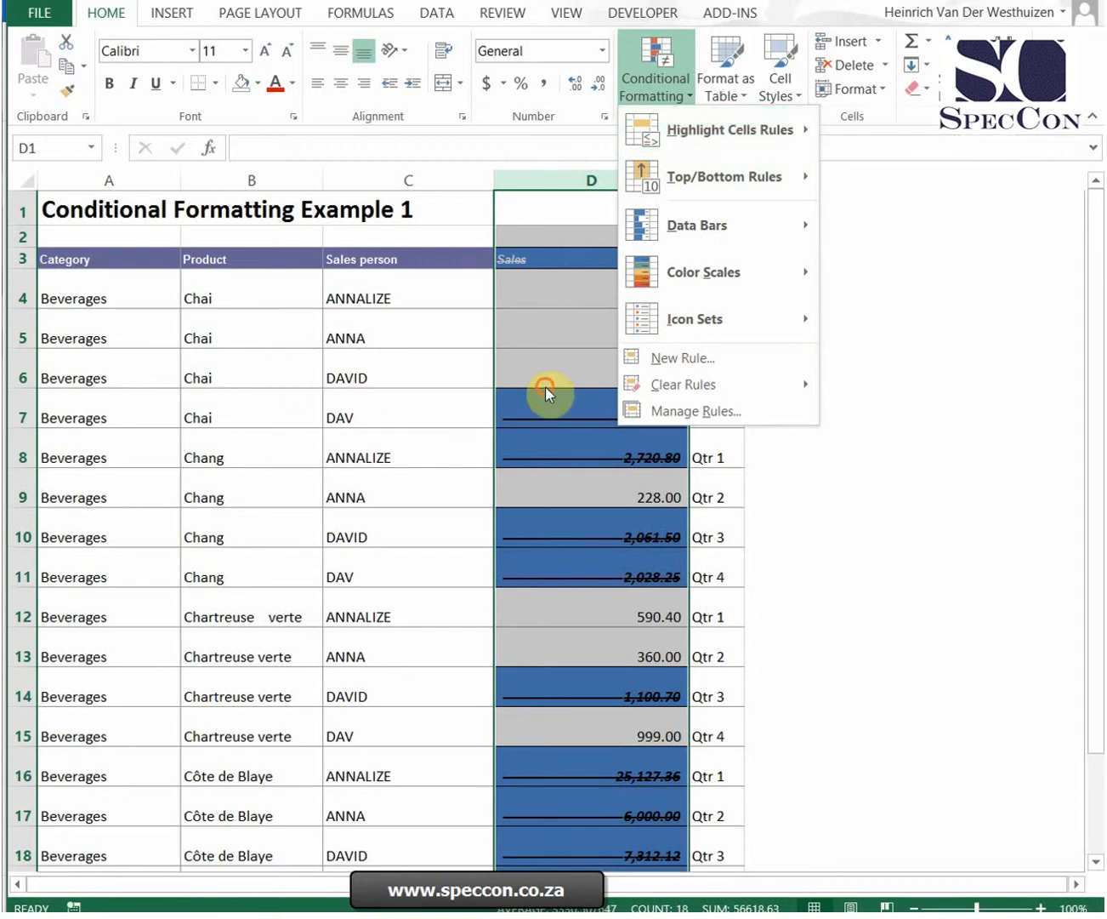
Undo the value change in cell D6 and the Greater Than formatting on the Sales column
key(ctrl+z)
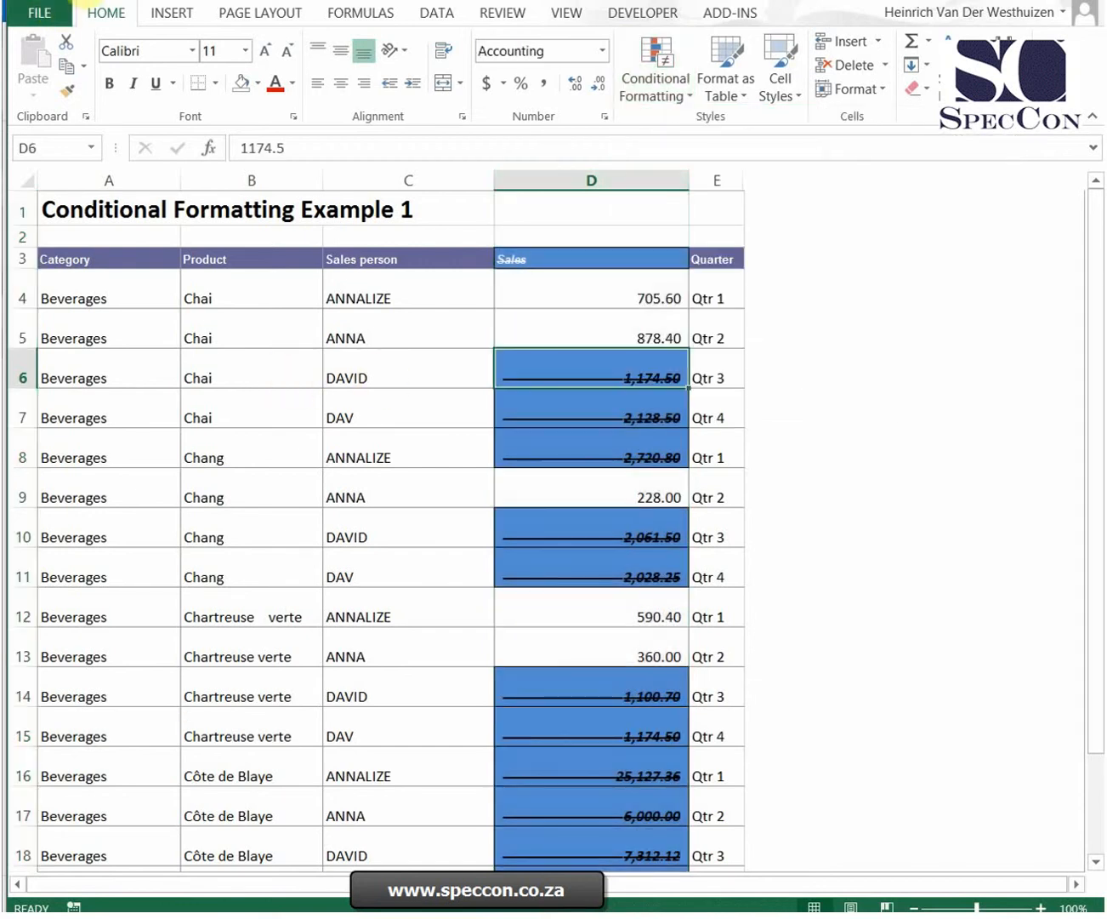
key(ctrl+z)
Highlight duplicate values in the Sales column with Light Red Fill with Dark Red Text and check the highlighted cells
click(669, 104)
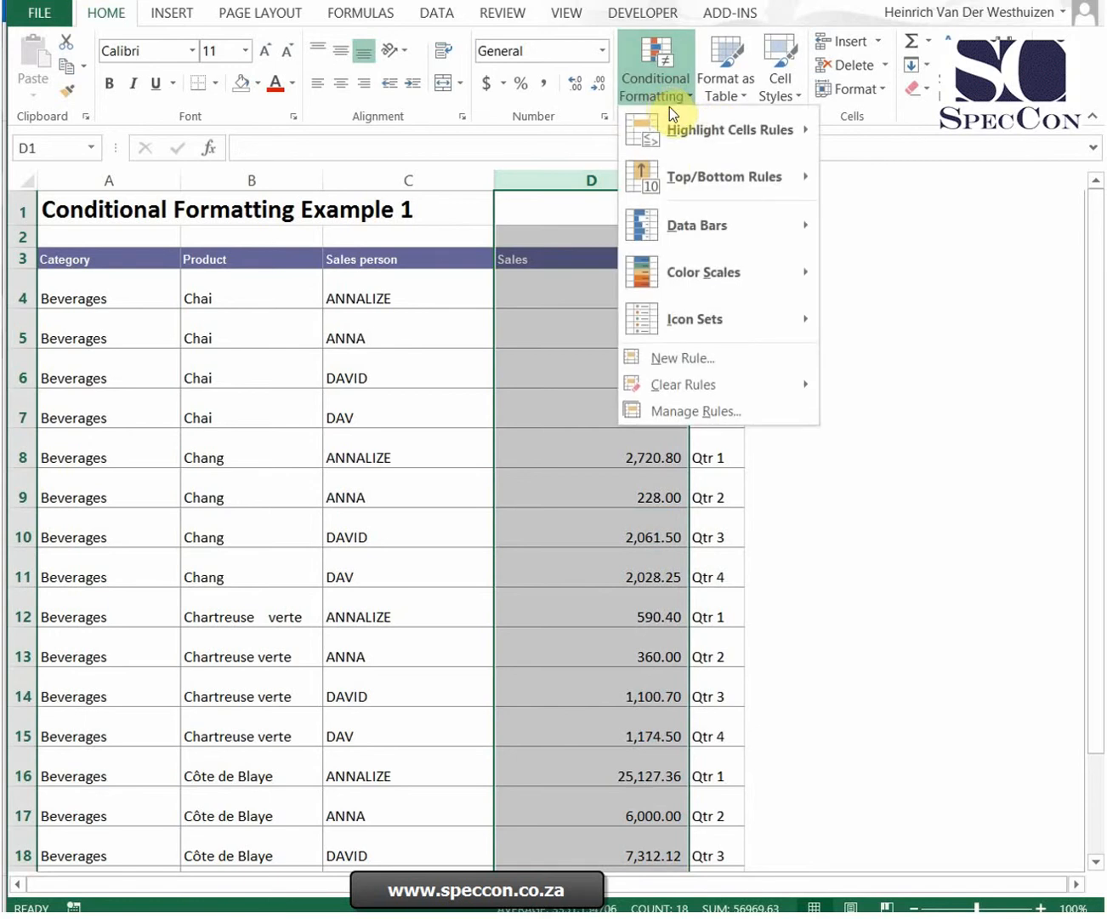
mouse_move(698, 141)
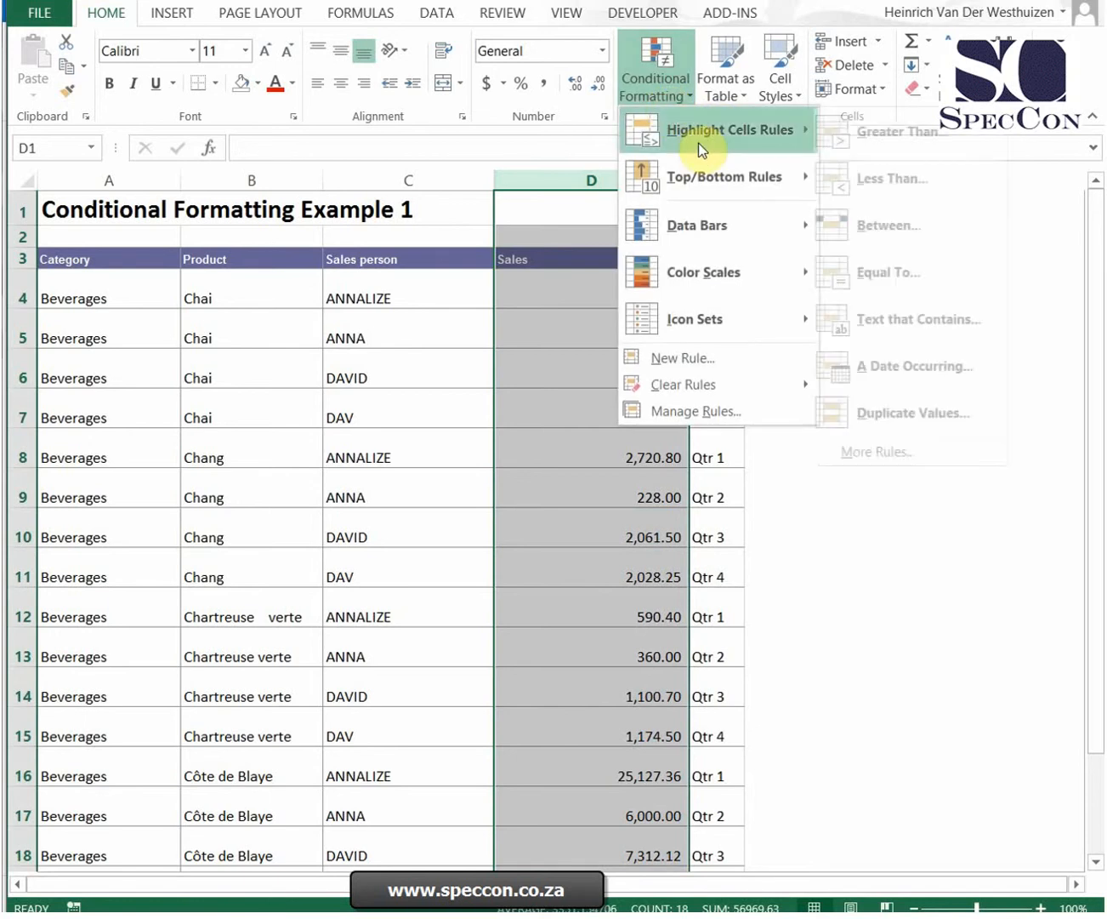
click(877, 412)
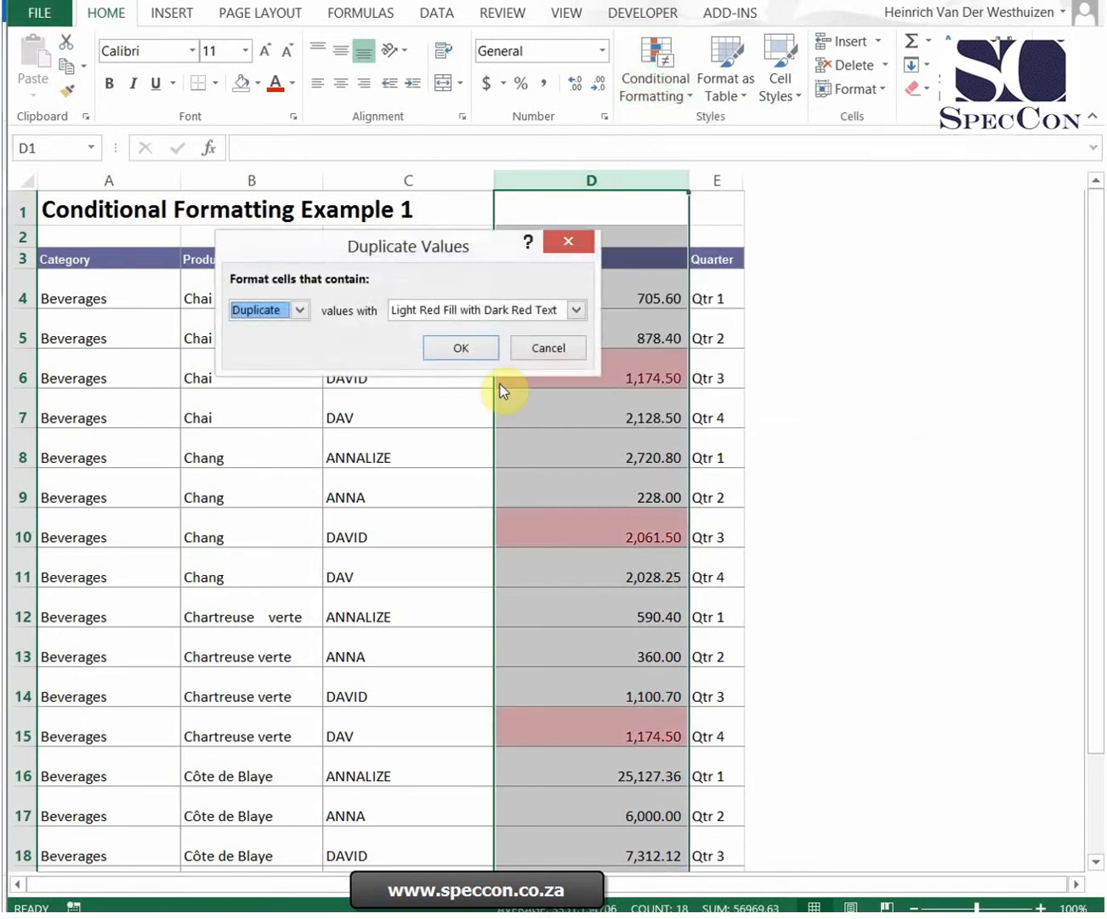
click(460, 348)
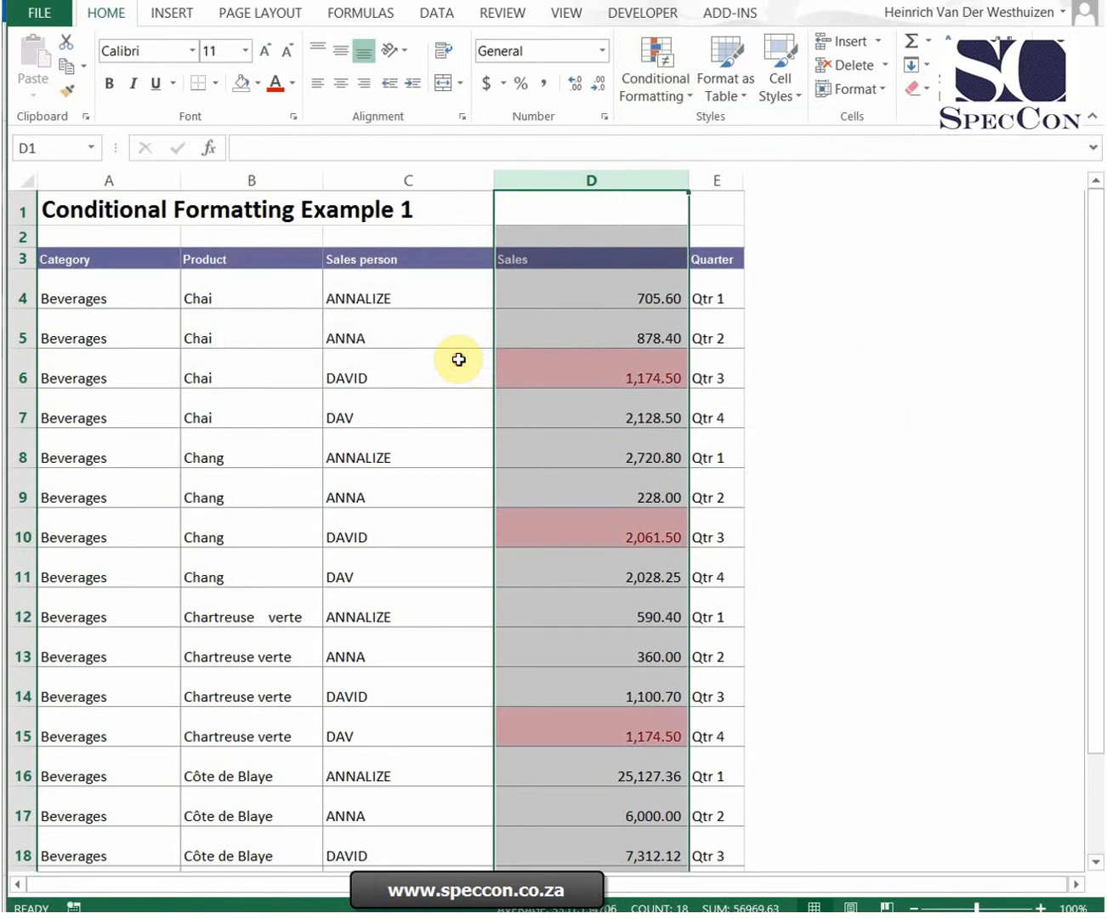
click(608, 378)
click(629, 696)
click(637, 729)
scroll(712, 704, down, 5)
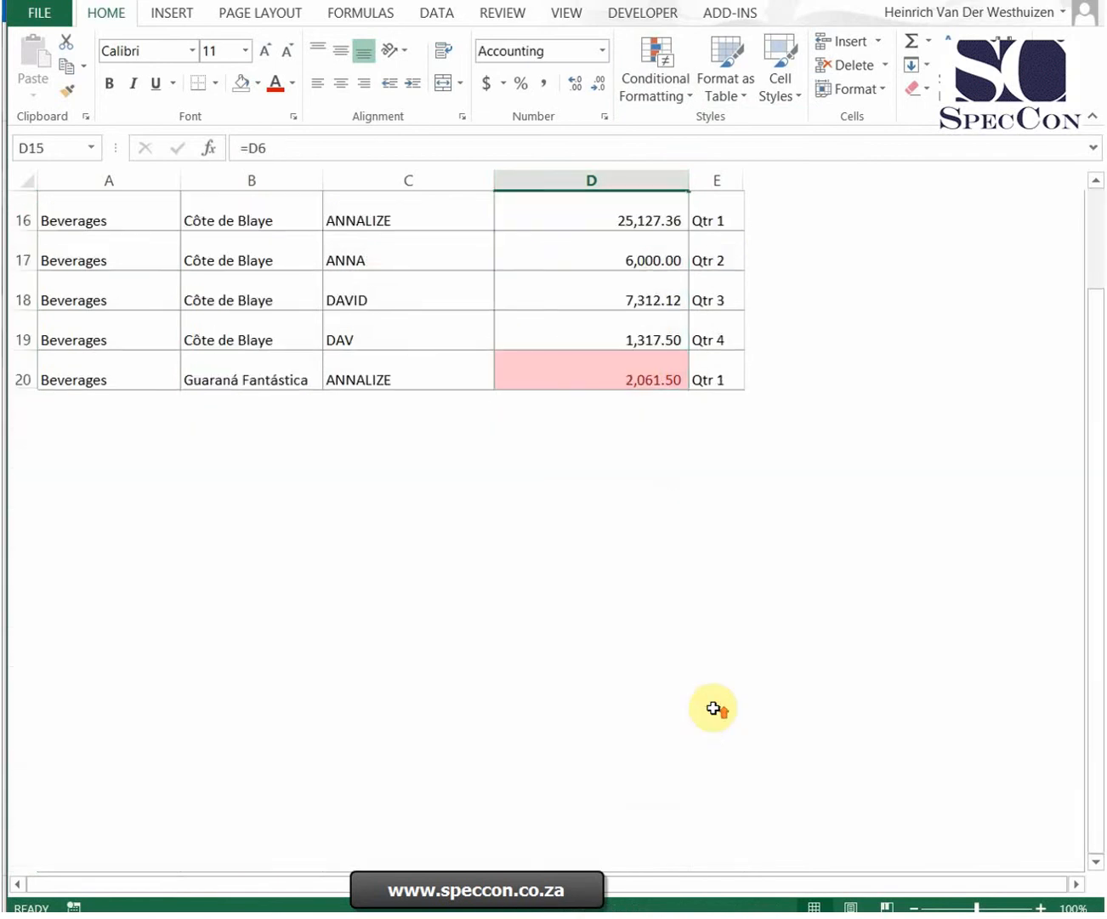
scroll(712, 710, up, 5)
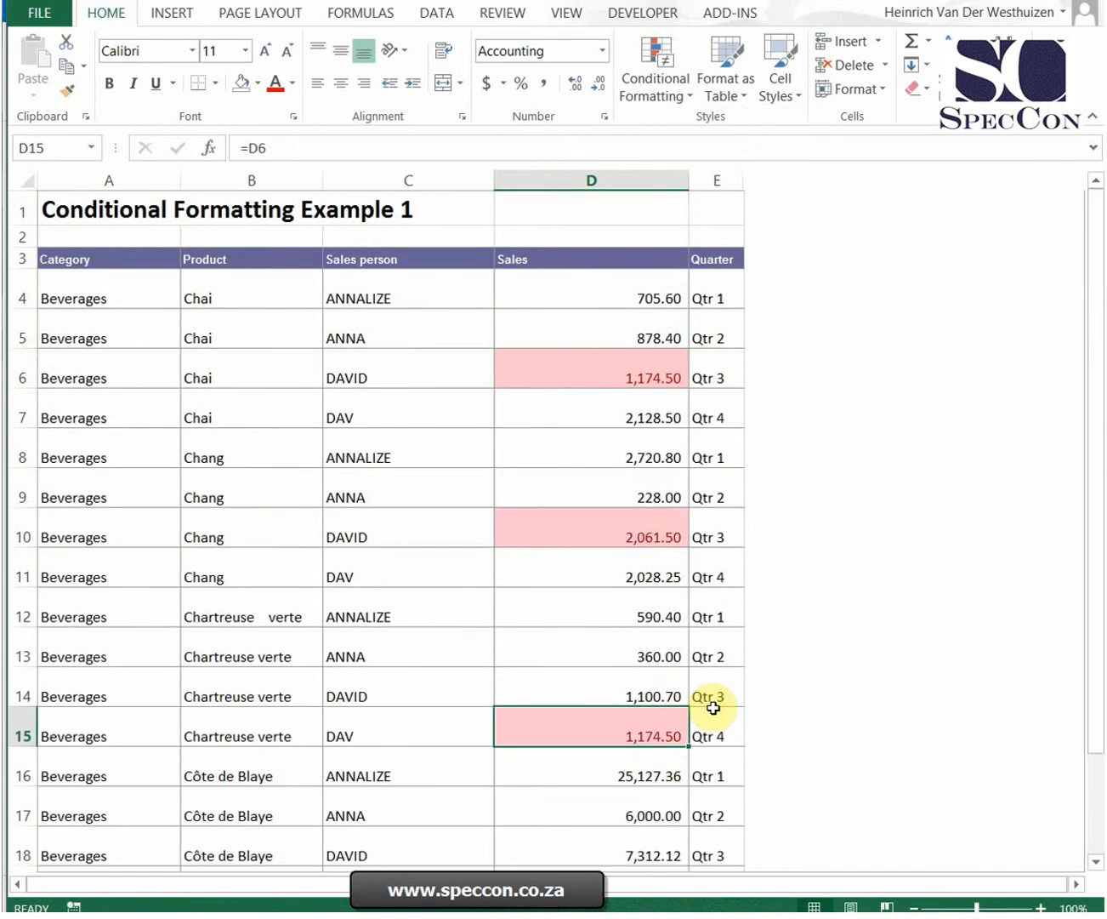
Add filters to the header row in row 3 and filter the Sales column by the light red cell color
click(24, 258)
click(436, 12)
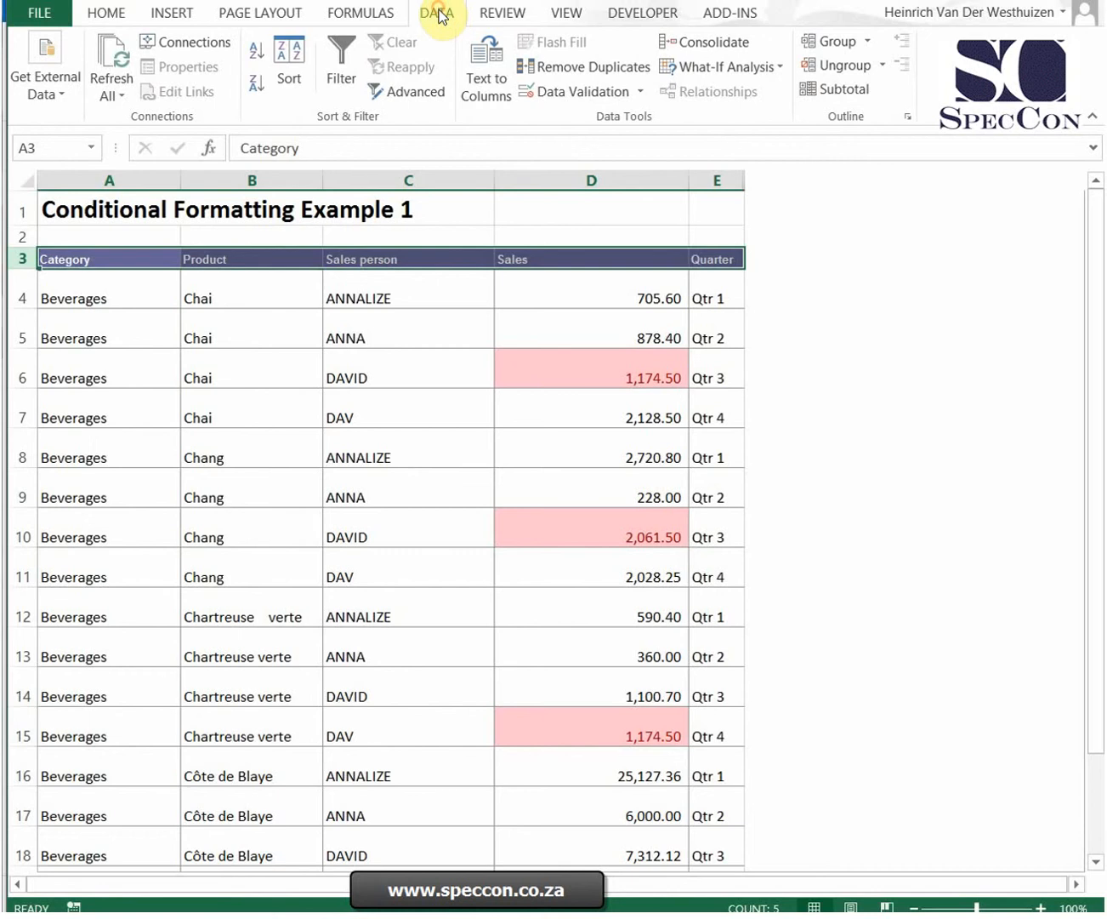
click(341, 46)
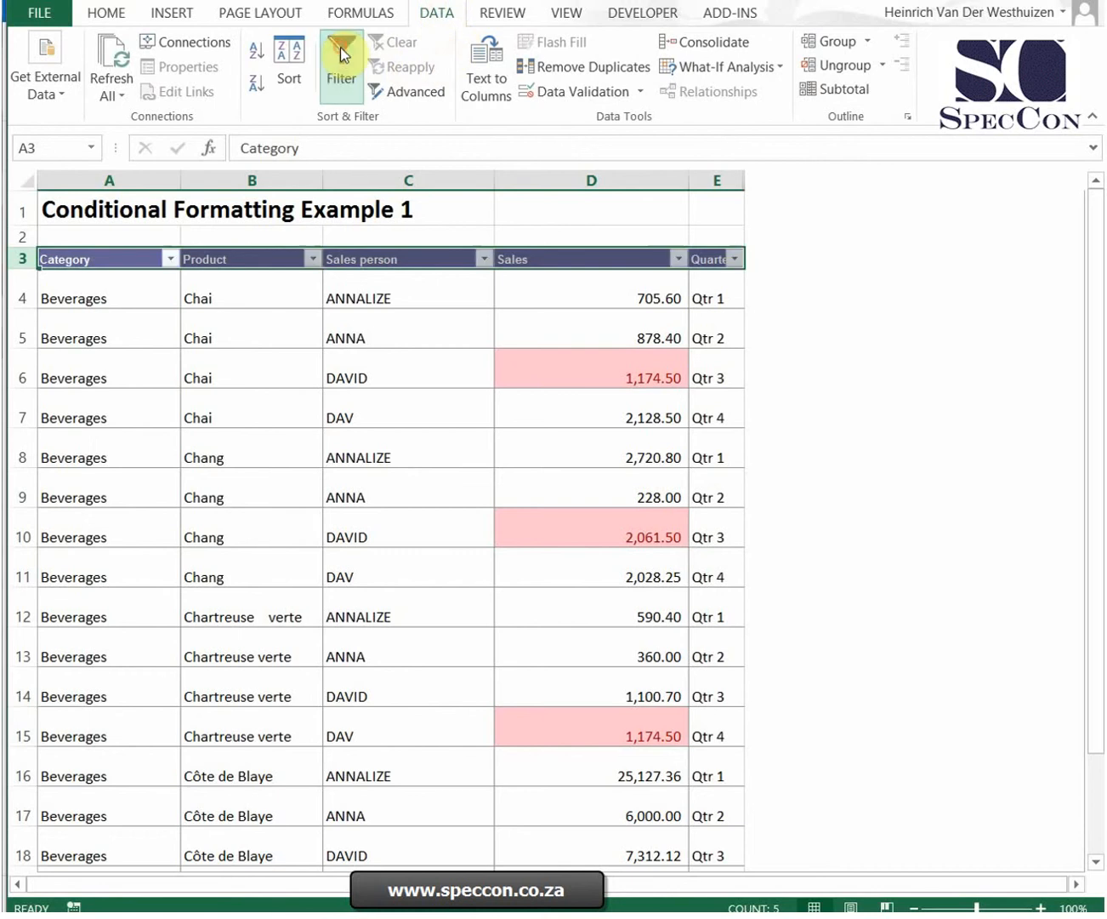
click(678, 259)
mouse_move(505, 383)
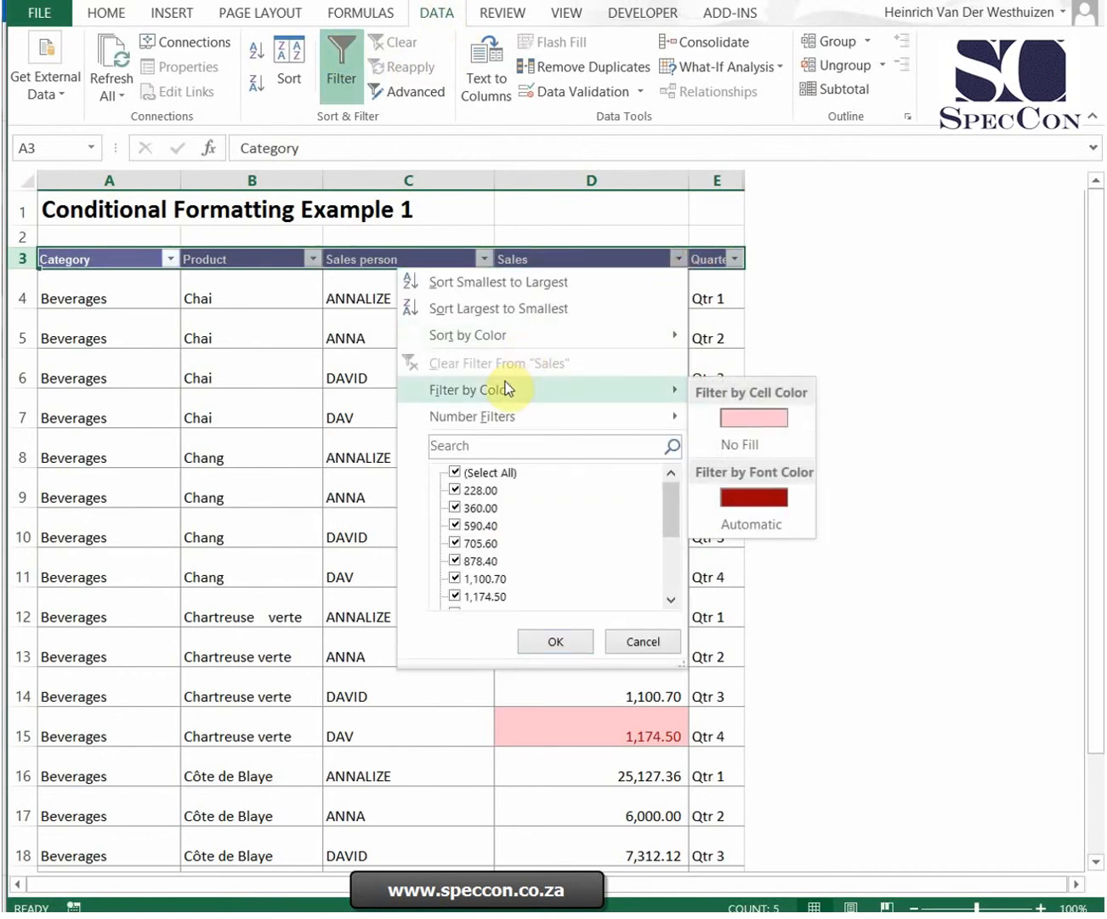
click(762, 415)
drag(630, 292, 628, 414)
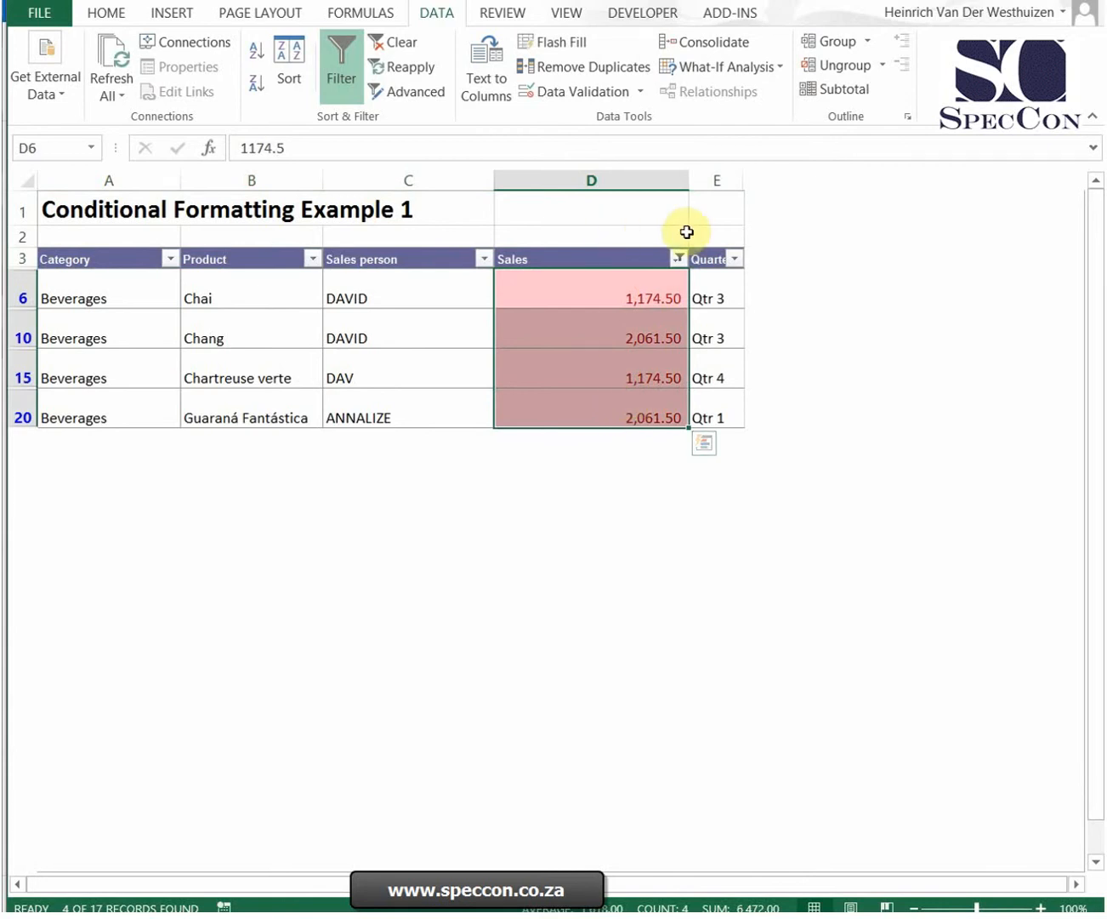
Reselect all values in the Sales column's filter and apply it
click(678, 258)
click(480, 474)
click(482, 478)
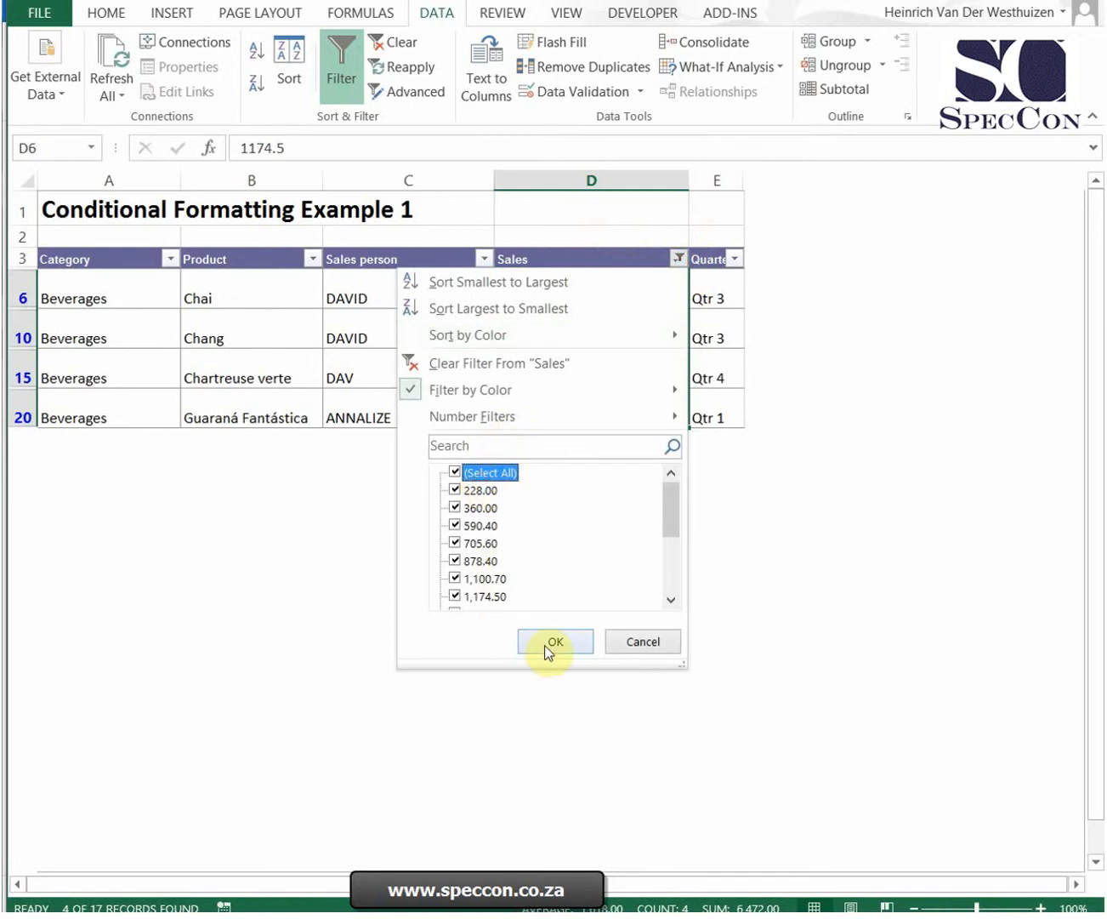
click(554, 642)
Undo the Sales color filter, the header row filters and the duplicate values formatting
click(76, 0)
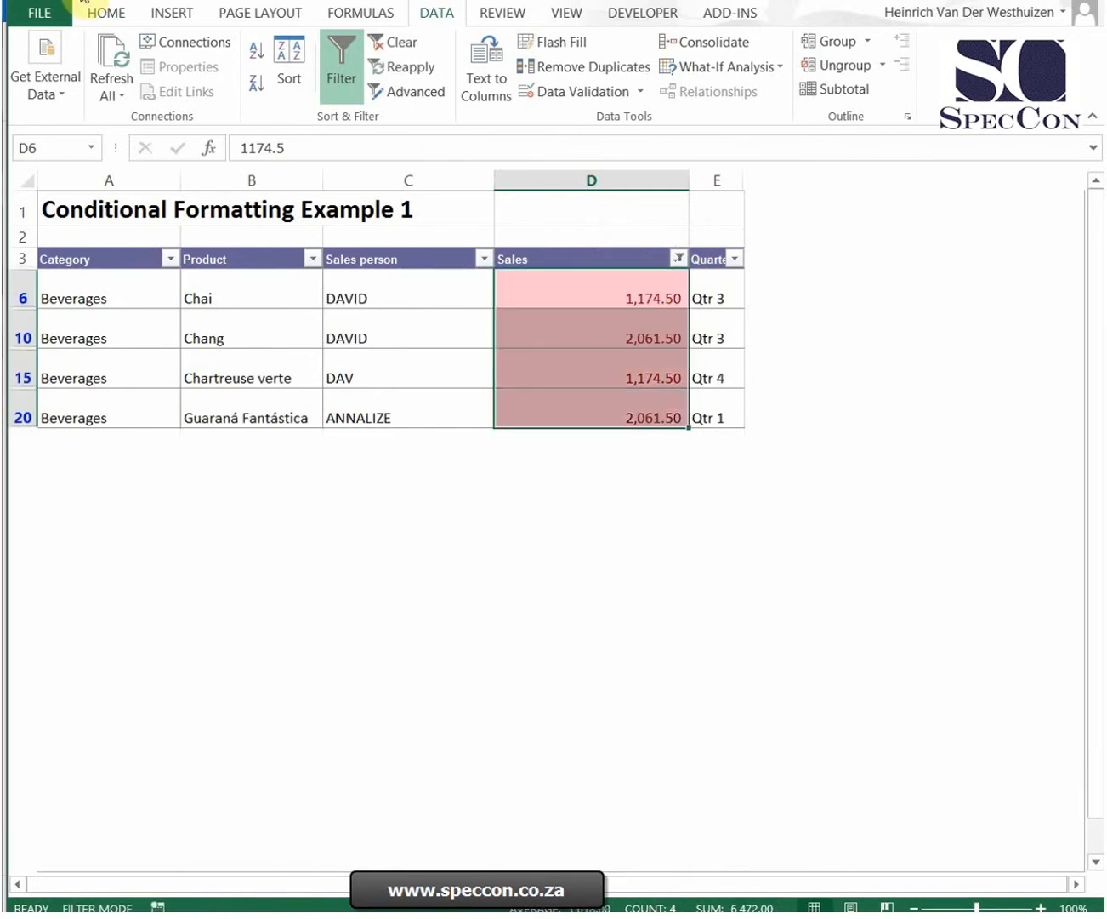
click(75, 0)
click(76, 0)
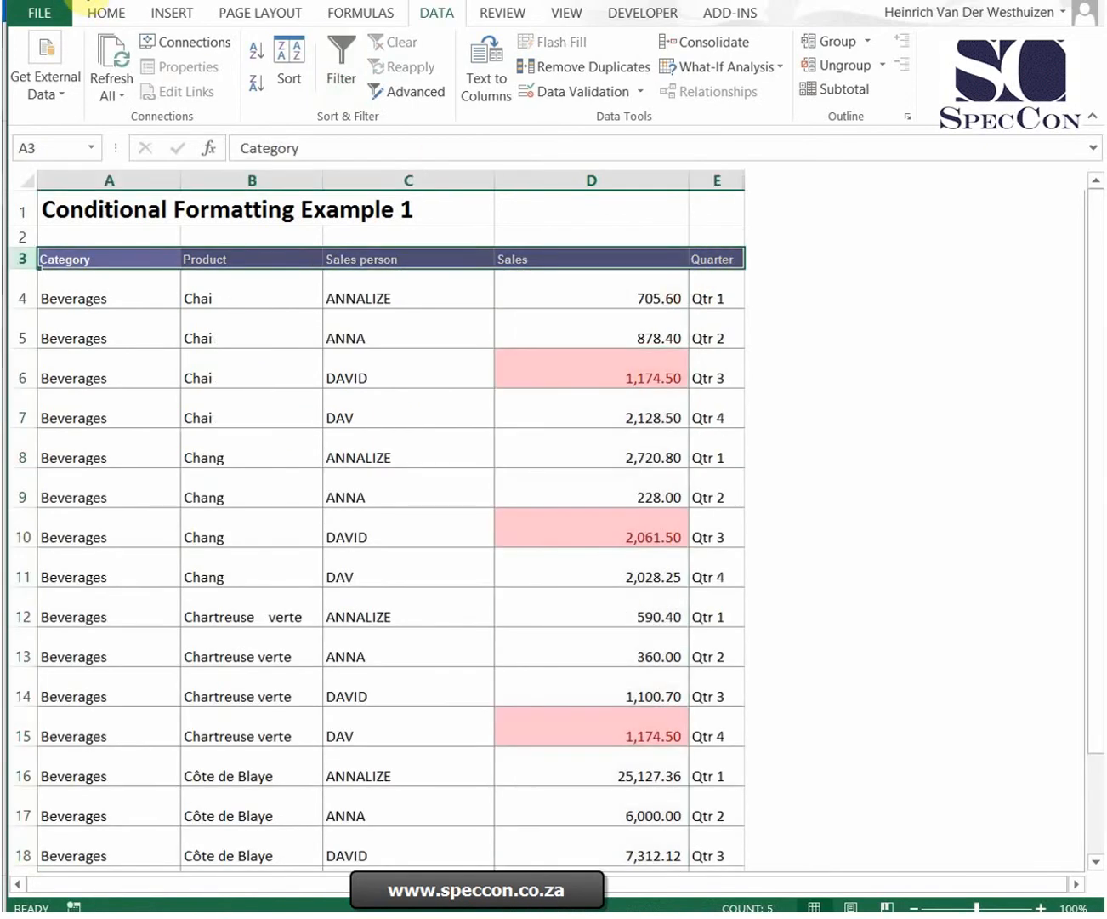
click(75, 0)
click(625, 341)
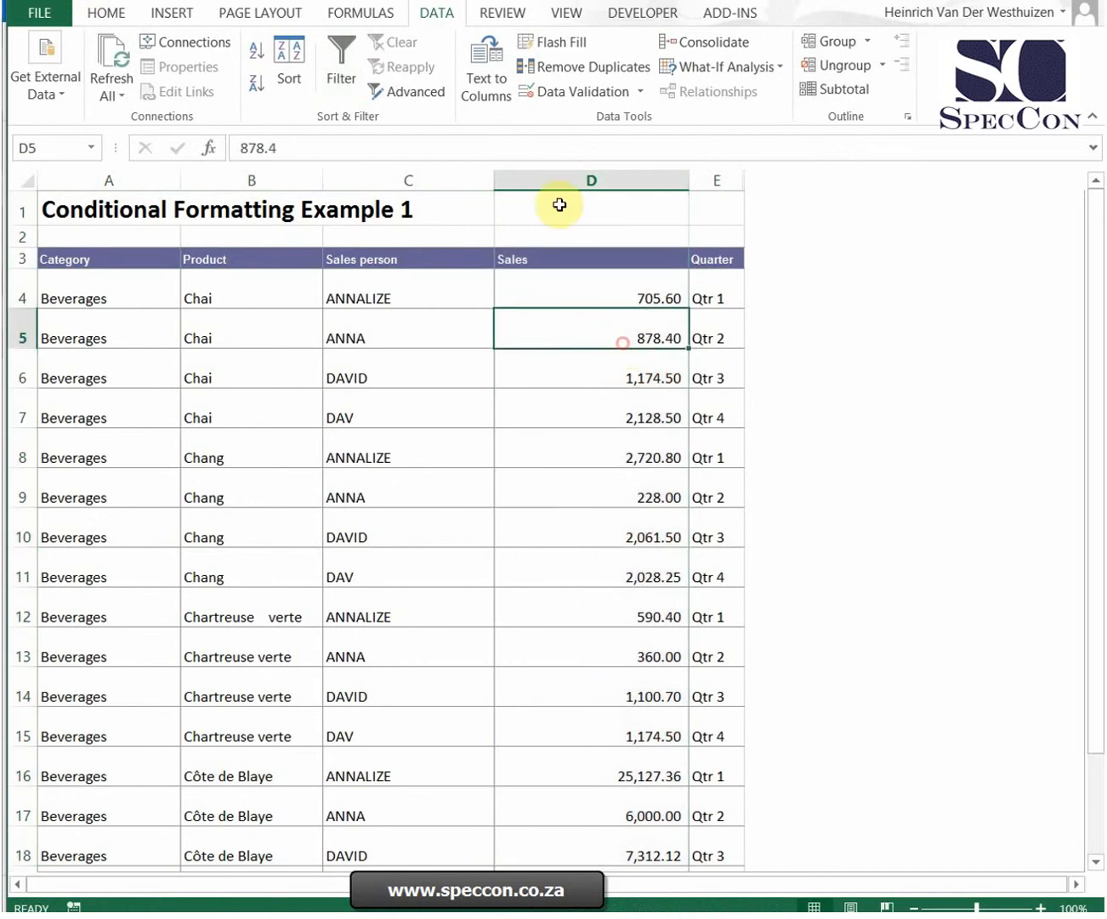
Apply an Above Average rule to the Sales column with Light Red Fill with Dark Red Text
click(125, 14)
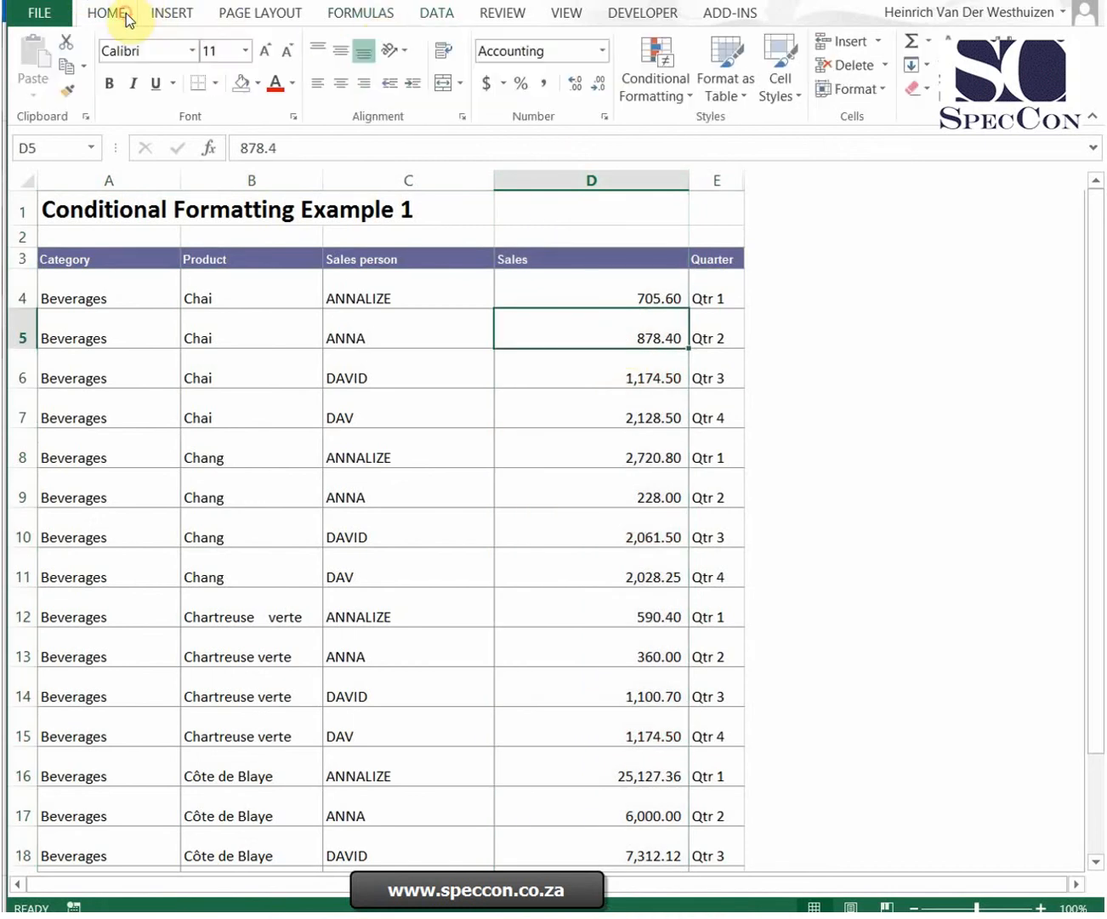
click(667, 100)
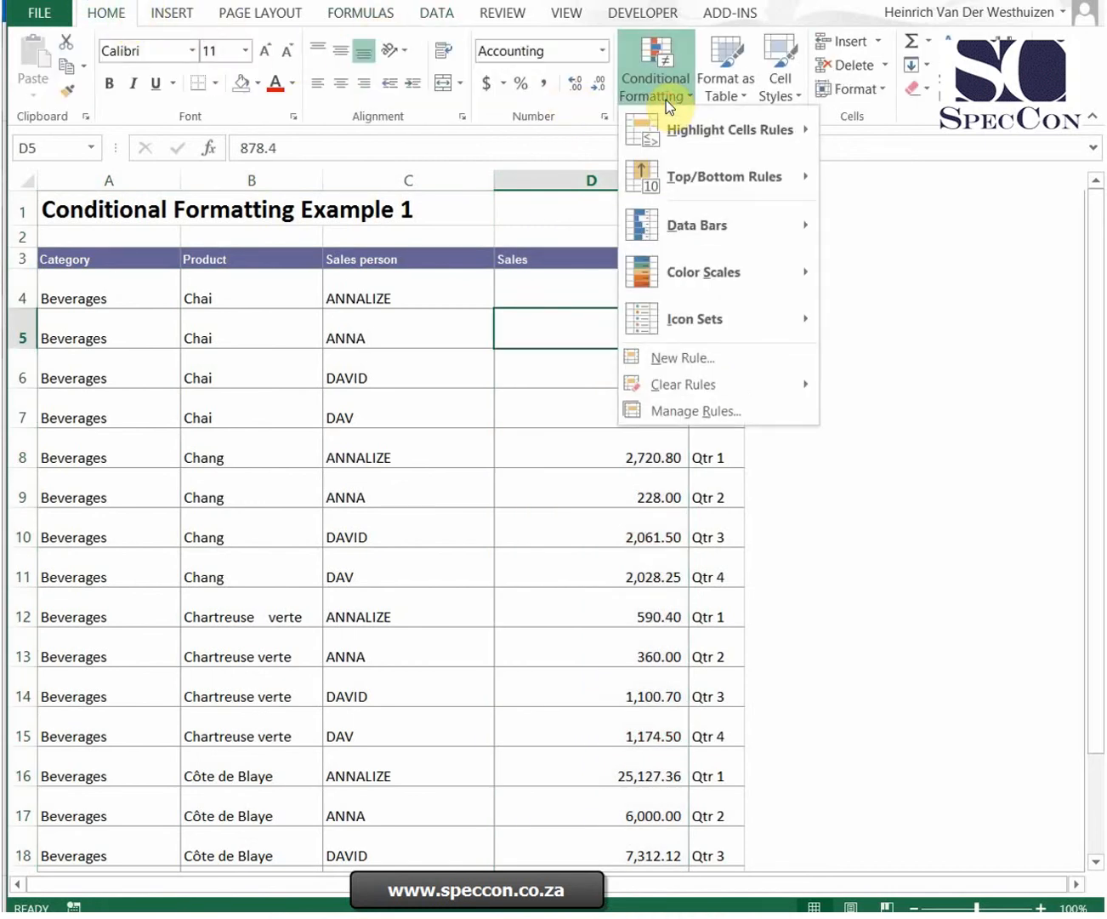
mouse_move(712, 199)
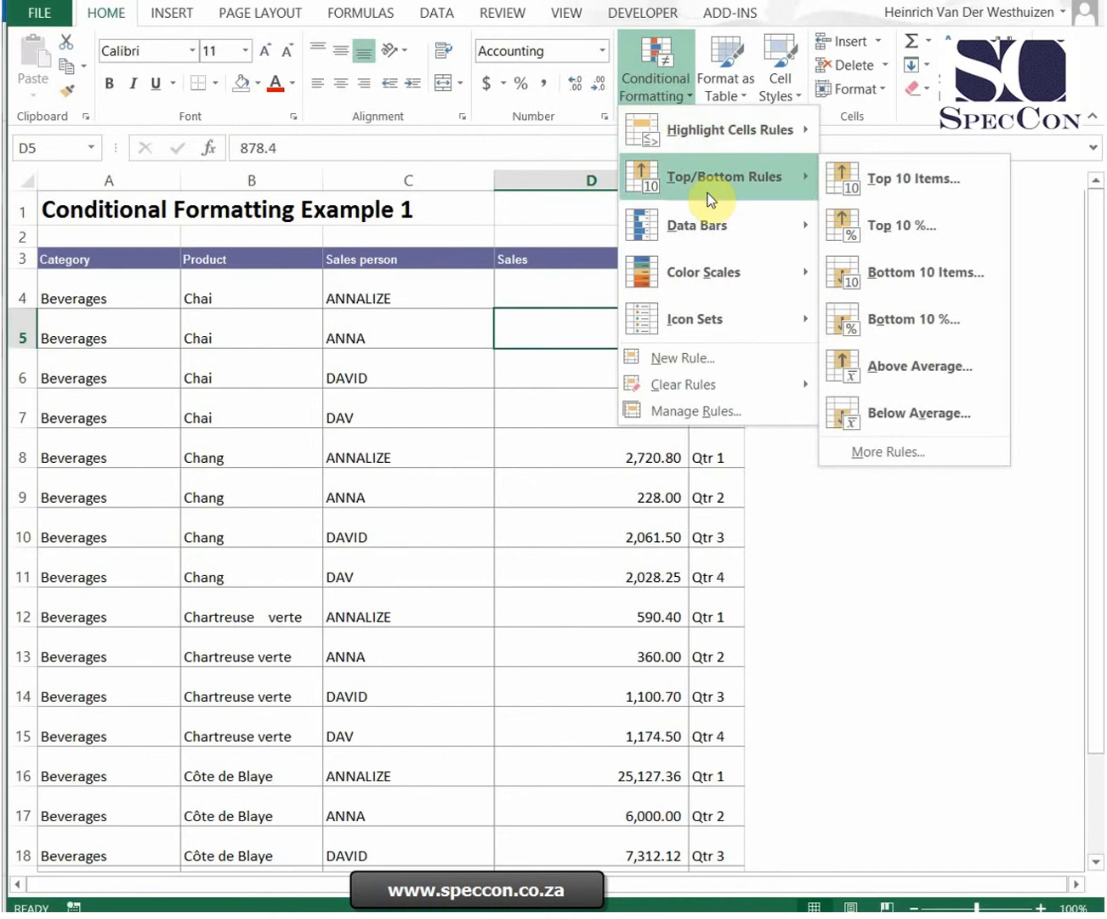
click(583, 180)
click(642, 90)
mouse_move(715, 176)
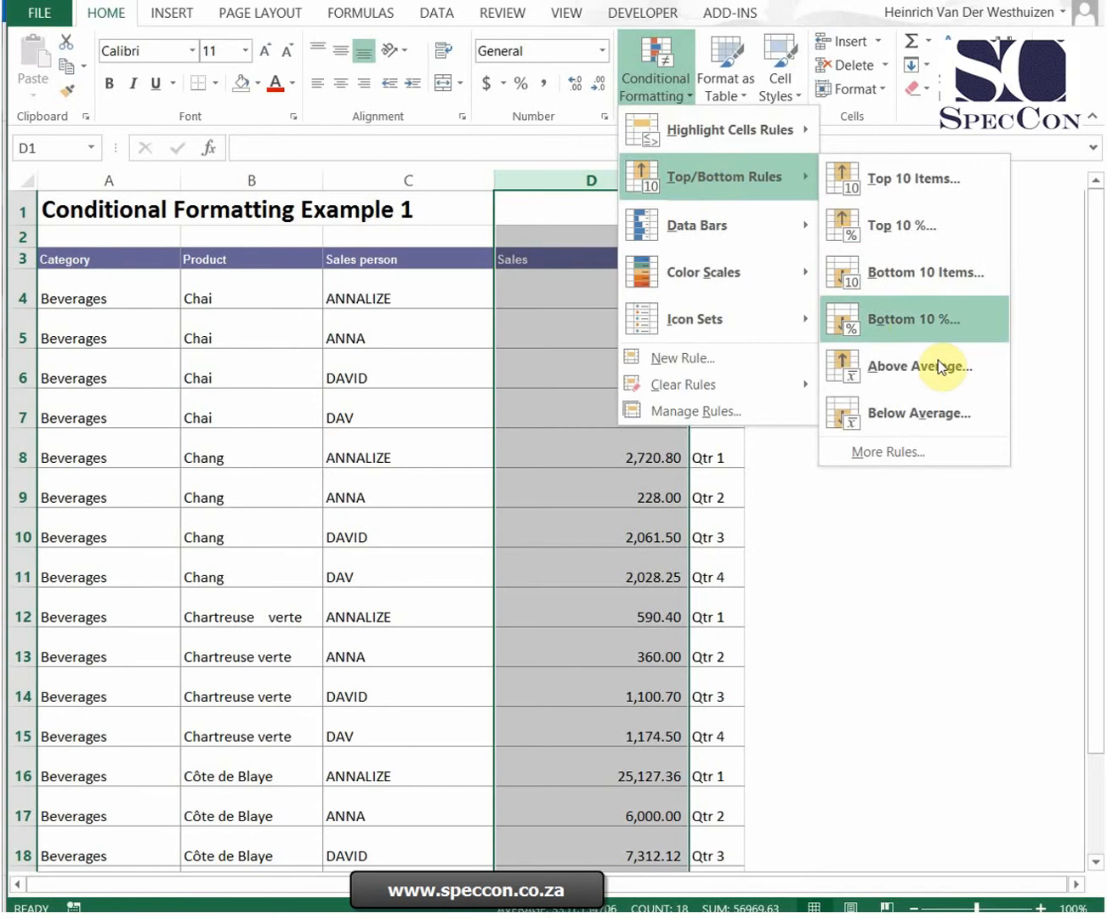
click(893, 366)
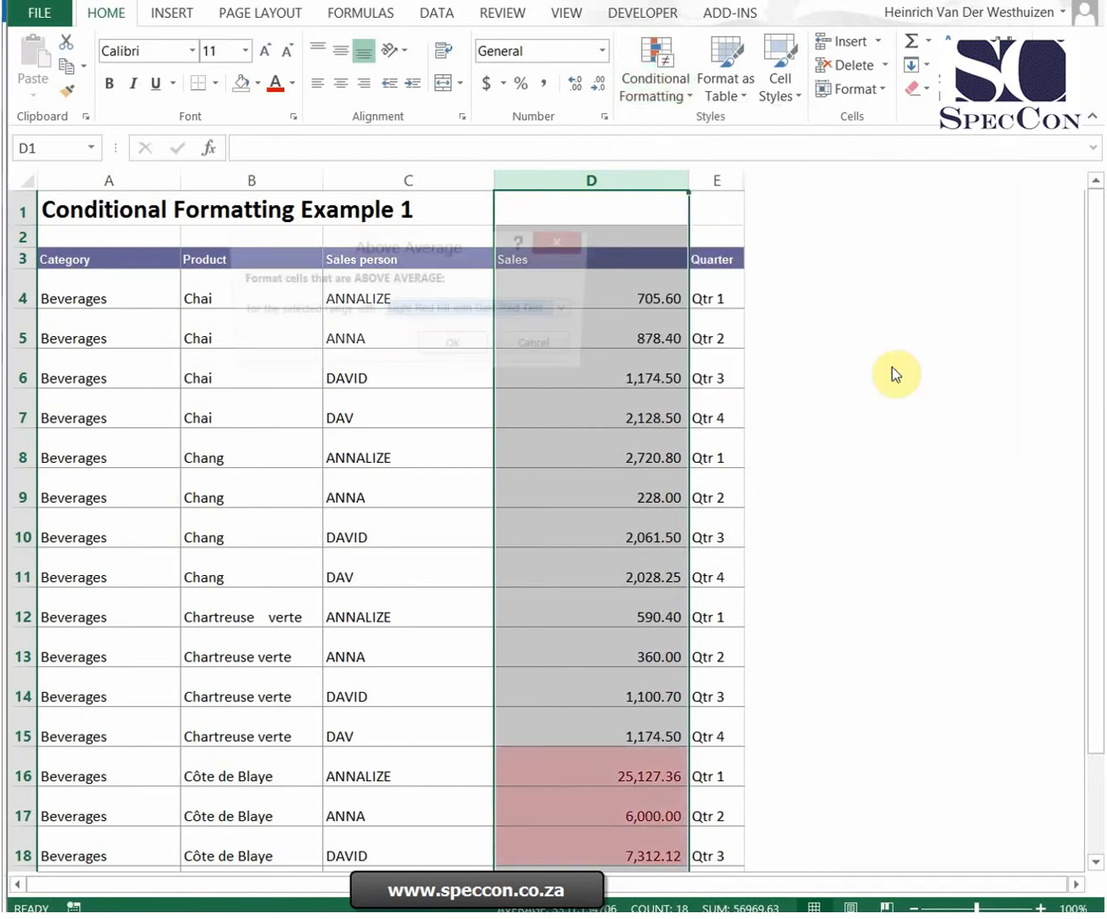
click(451, 349)
Select the sales values D4:D20 and the highlighted cells D16:D18 to compare them with the average
drag(632, 291, 629, 861)
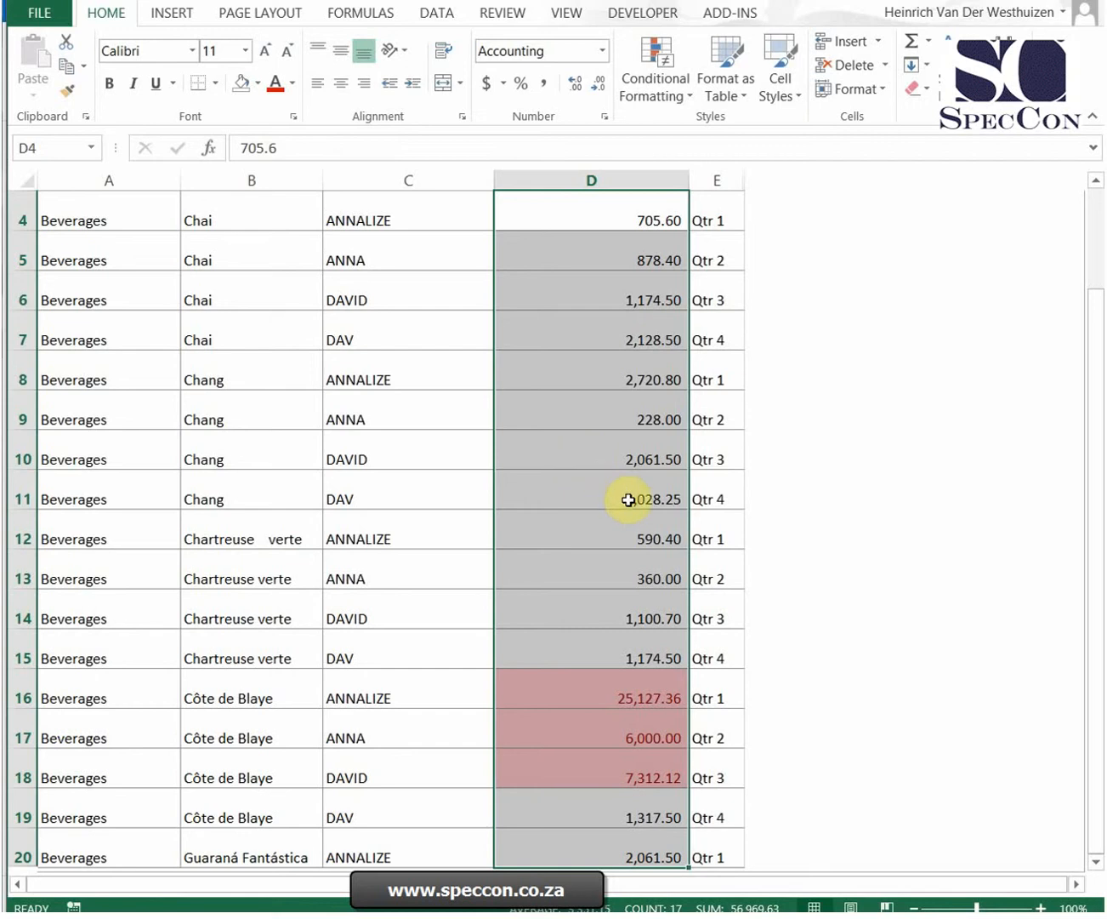
scroll(664, 497, up, 1)
scroll(664, 498, down, 3)
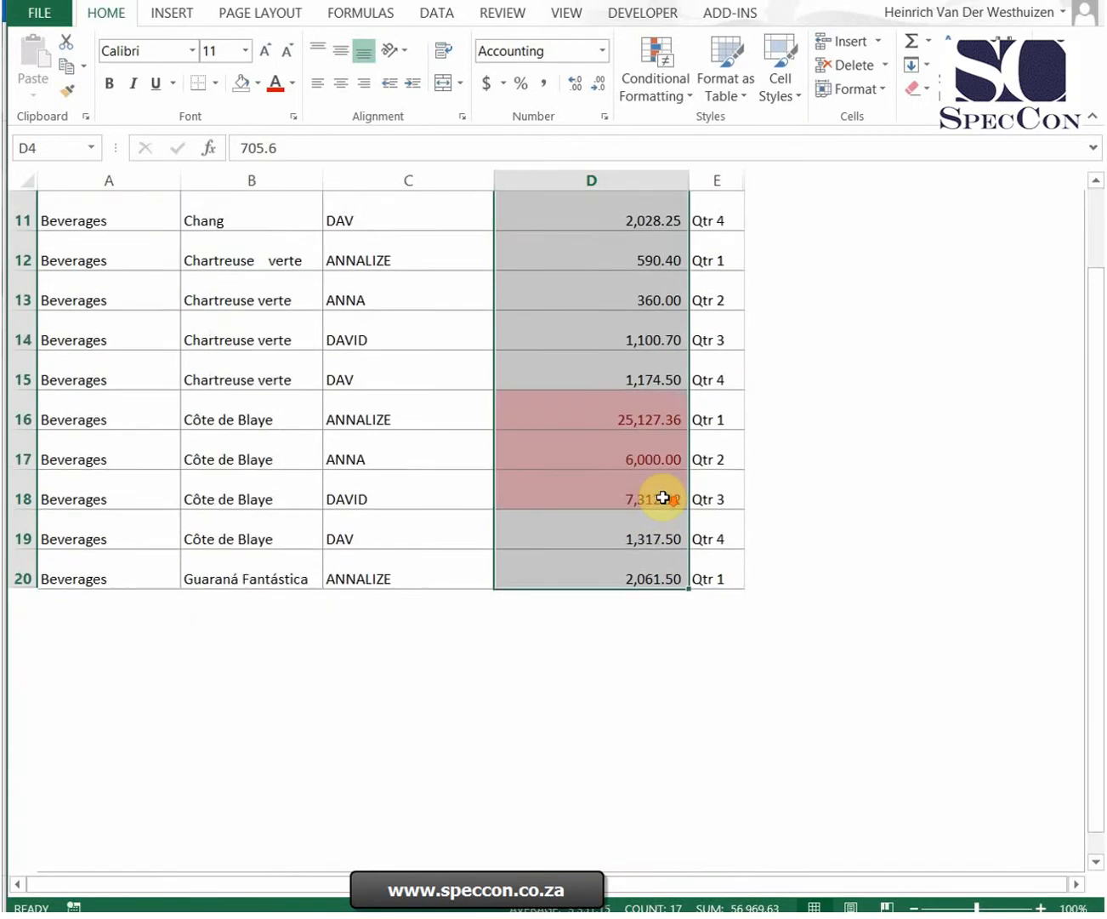
scroll(663, 498, up, 3)
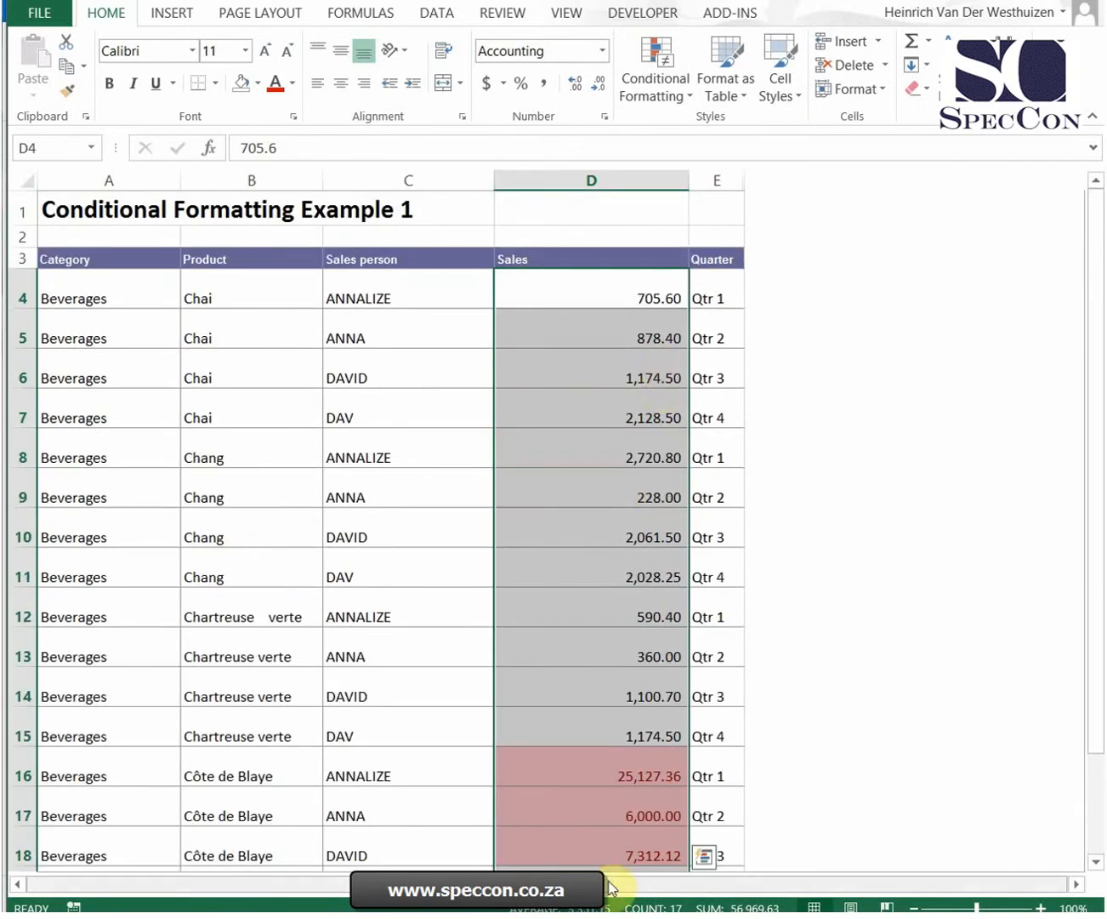
drag(619, 771, 625, 864)
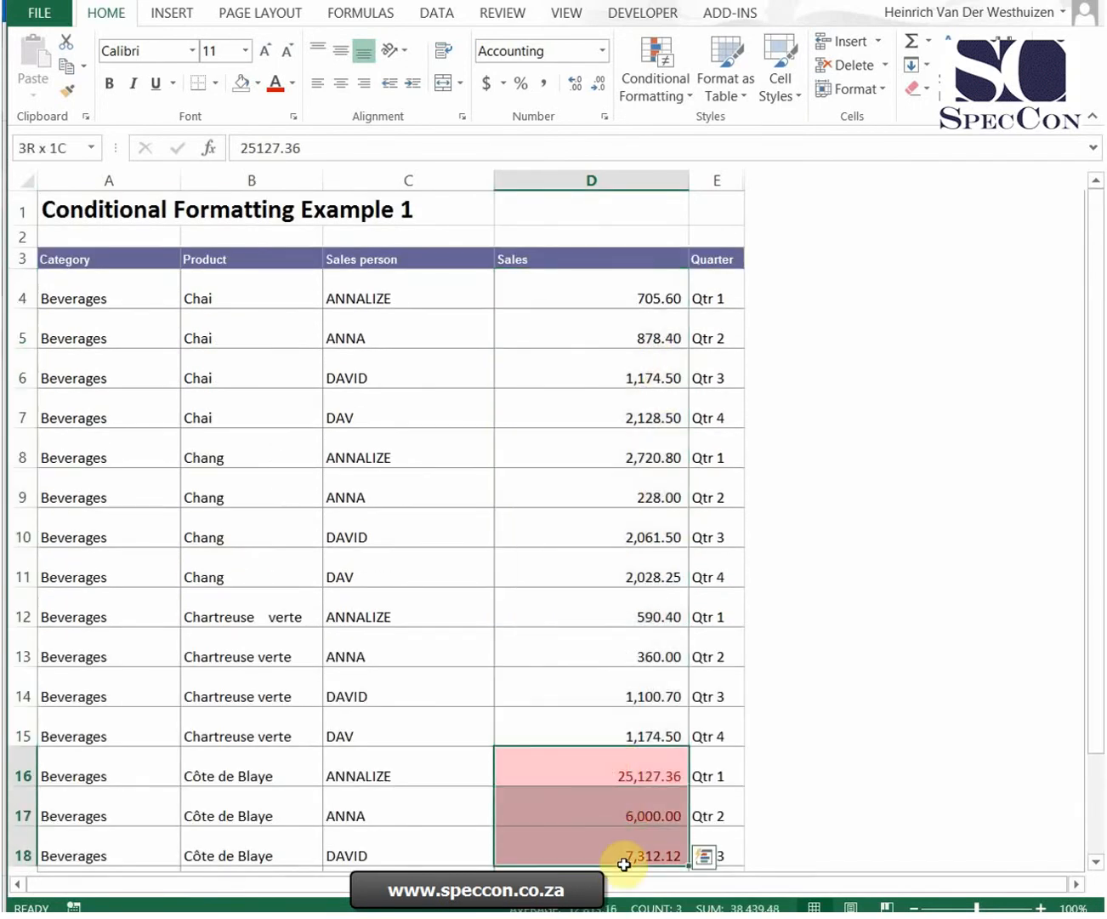
click(589, 333)
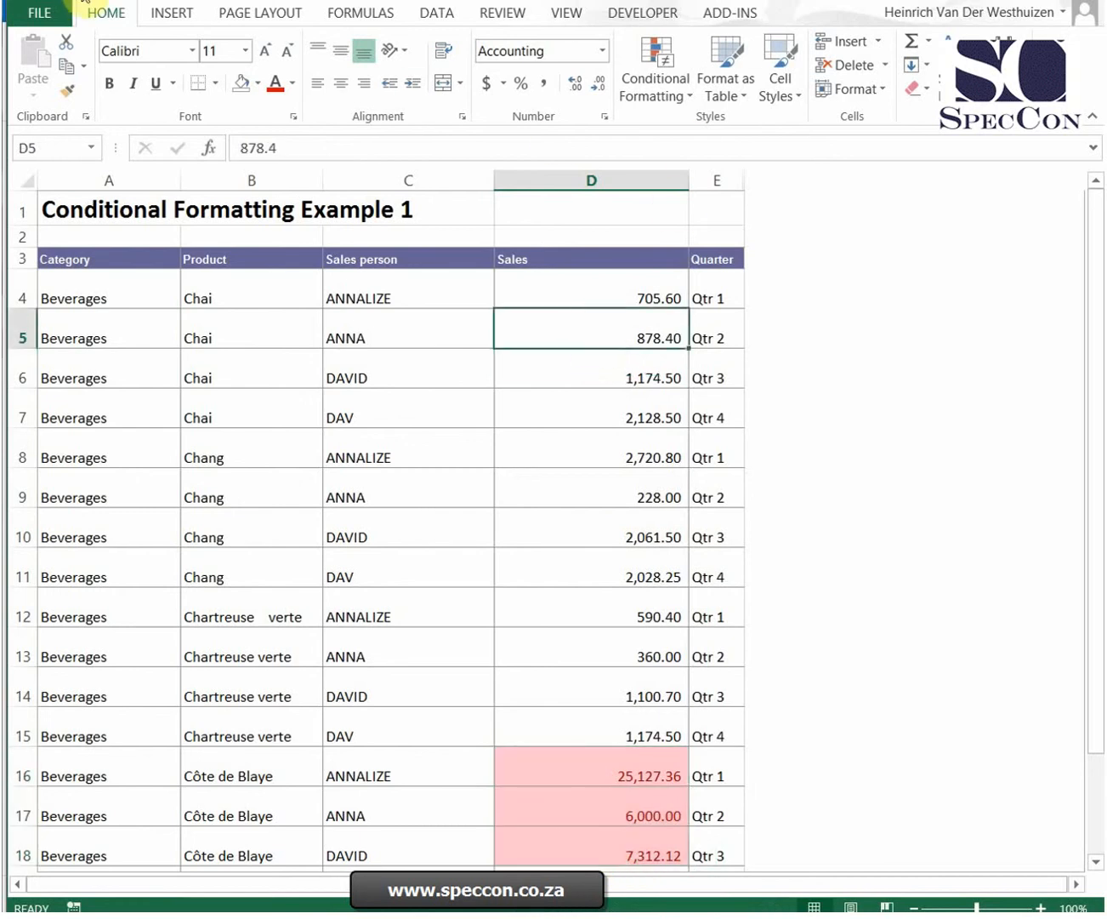
Apply a Top 10 Items rule to the Sales column with rank 10 and Light Red Fill with Dark Red Text
click(591, 180)
click(666, 82)
mouse_move(725, 188)
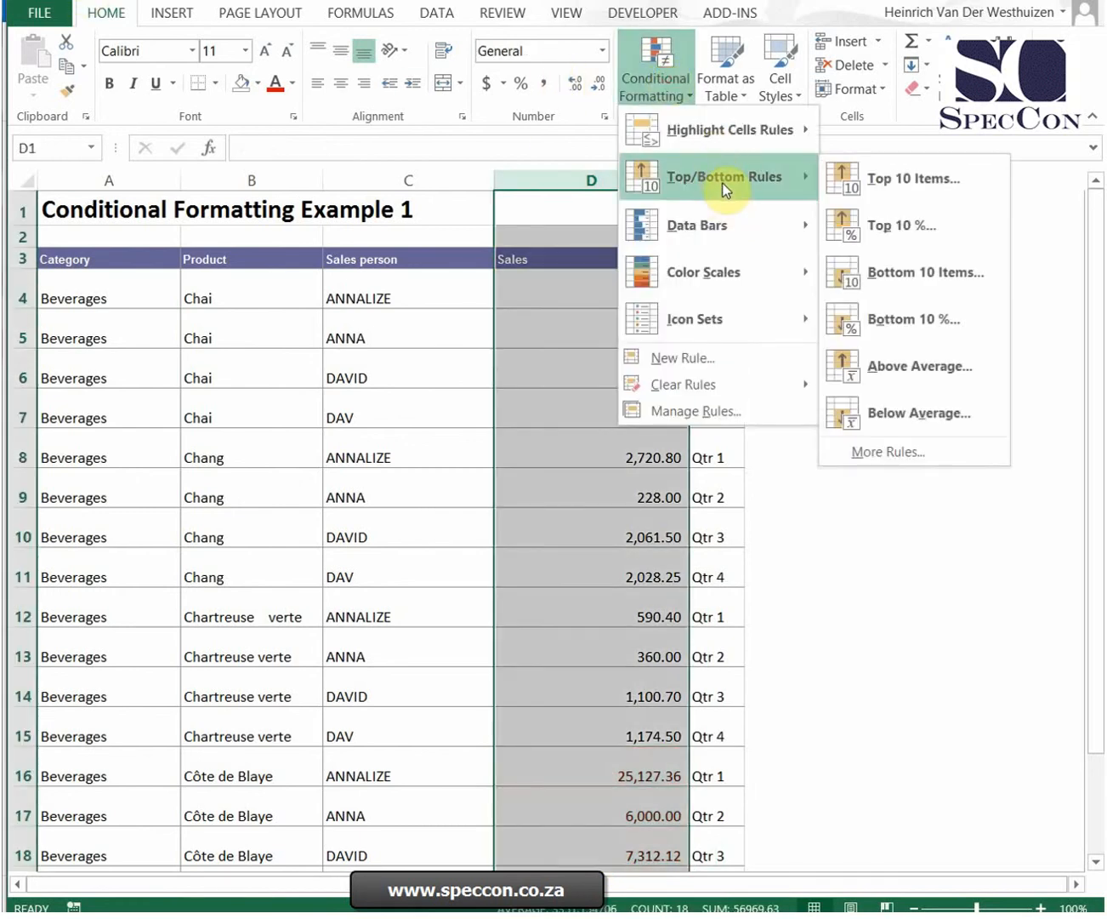
click(945, 176)
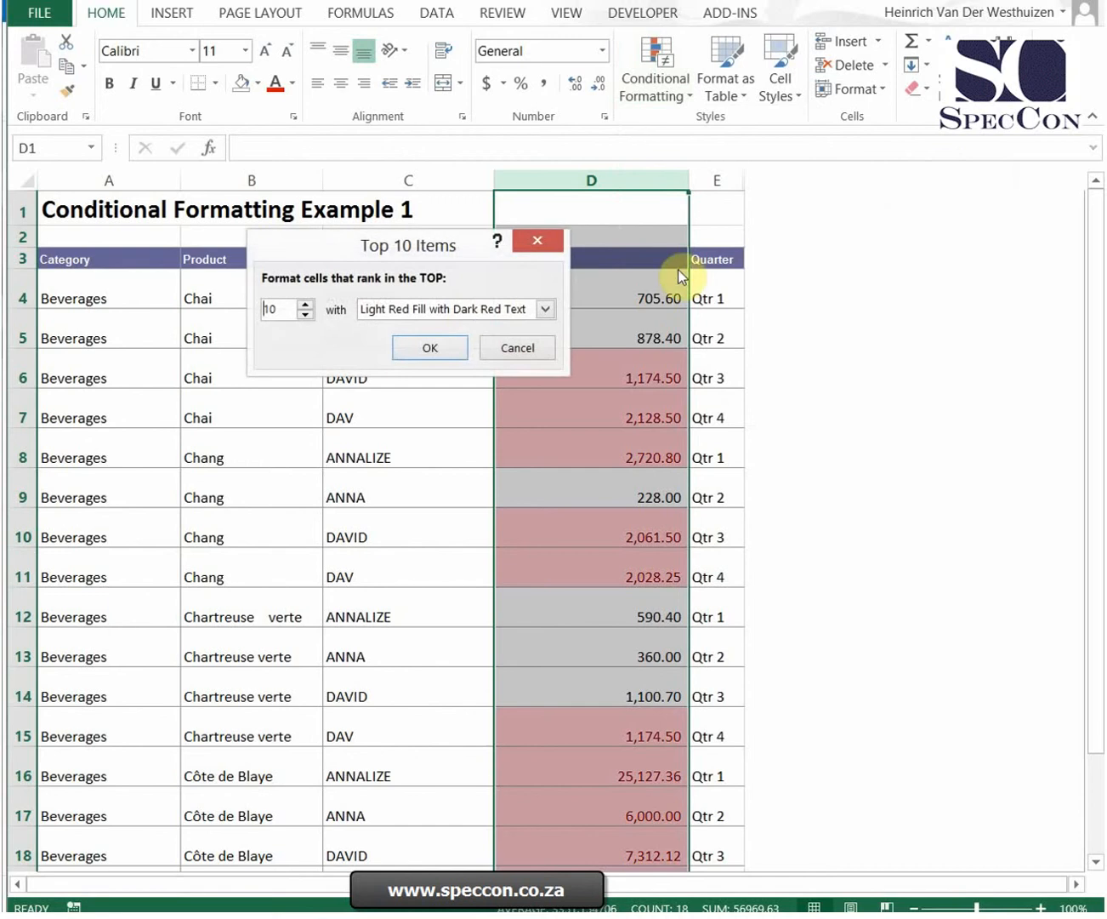
click(444, 357)
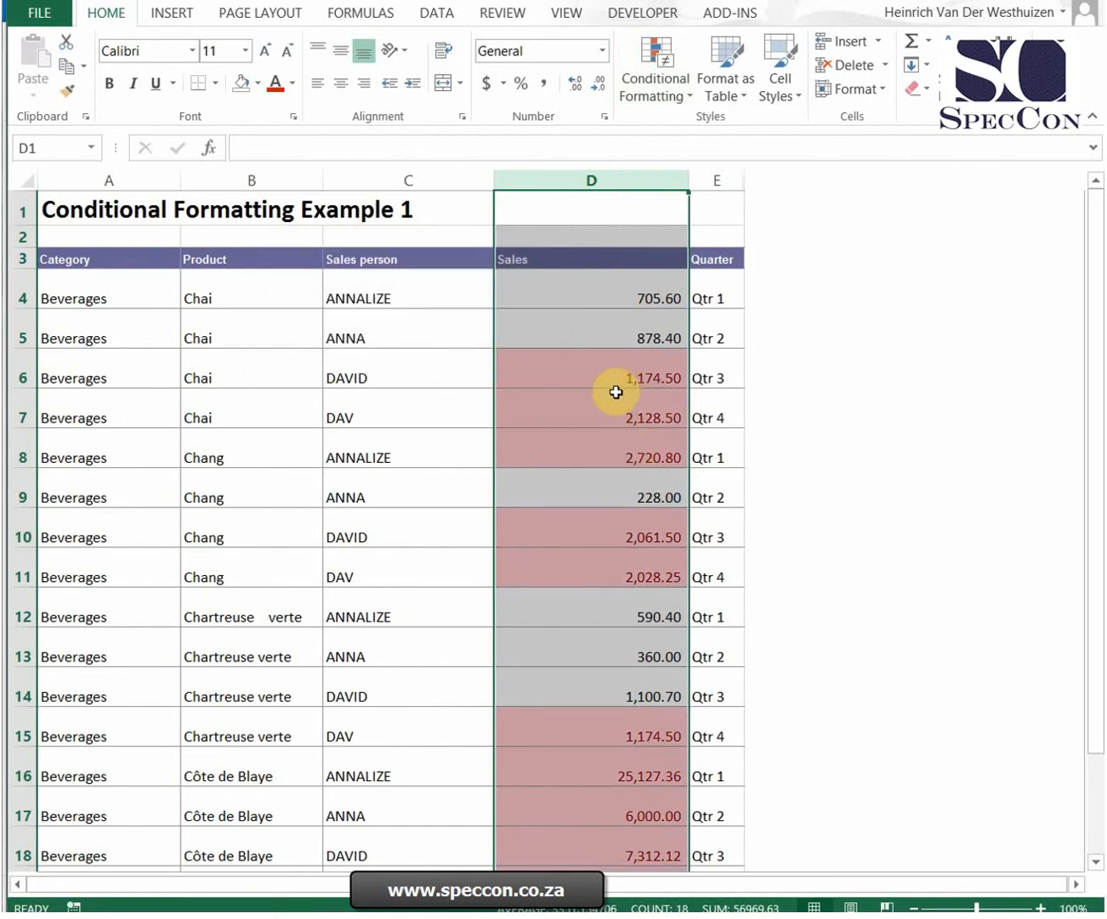
Change the sales value in cell D5 to 5000 to test the Top 10 Items rule
click(584, 317)
text(5000)
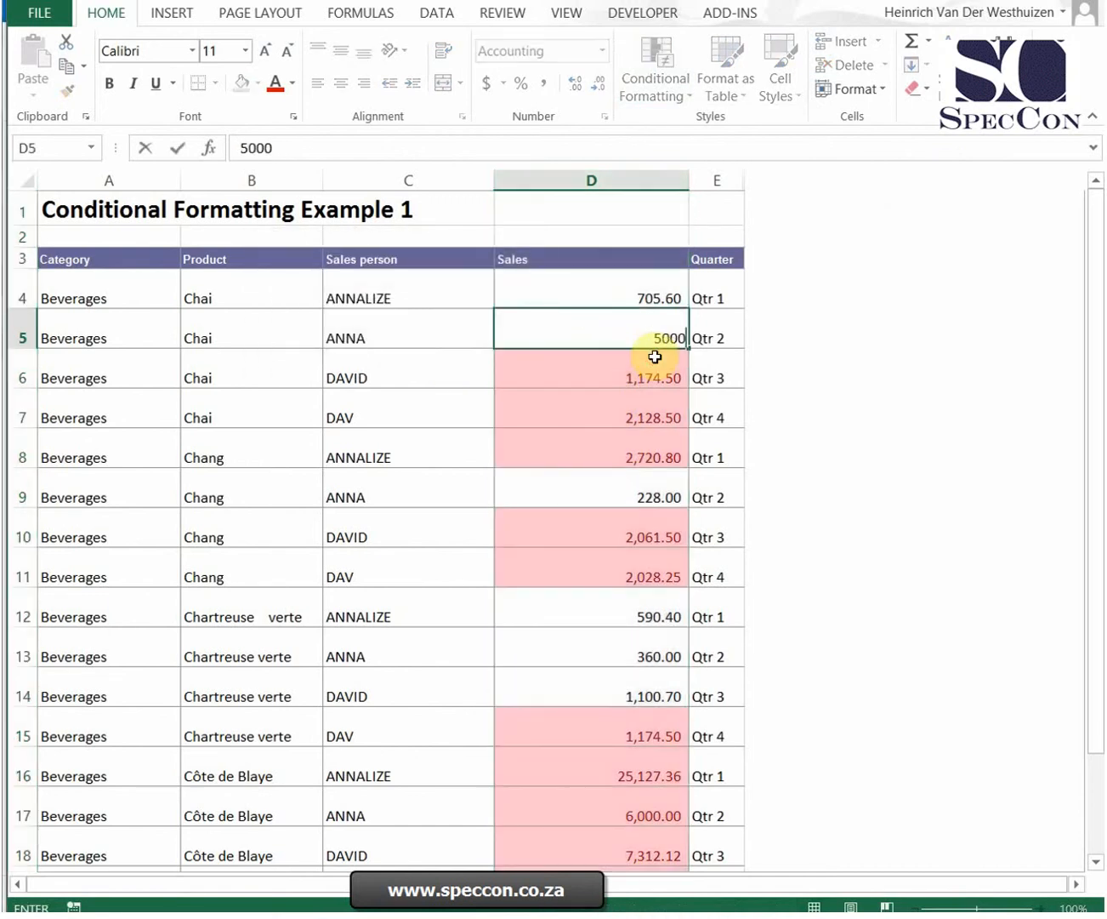
key(Return)
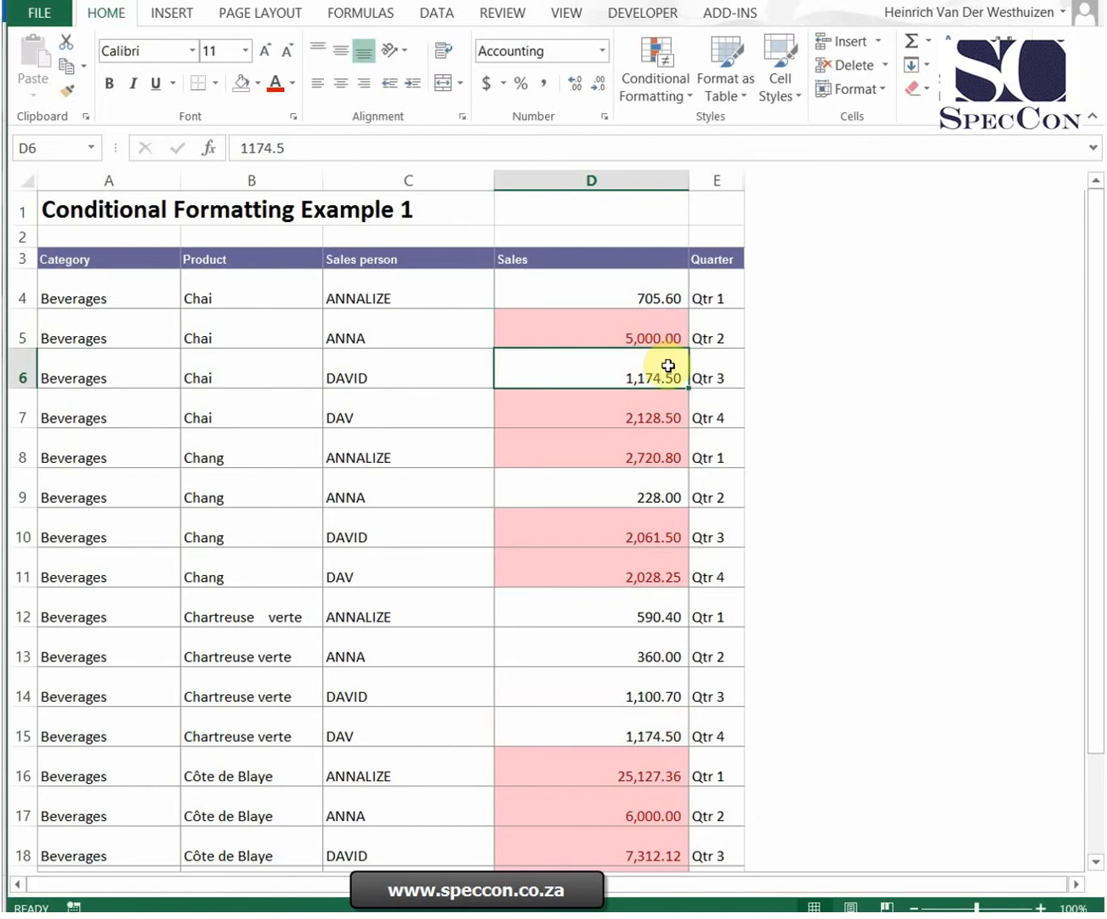
scroll(701, 548, up, 2)
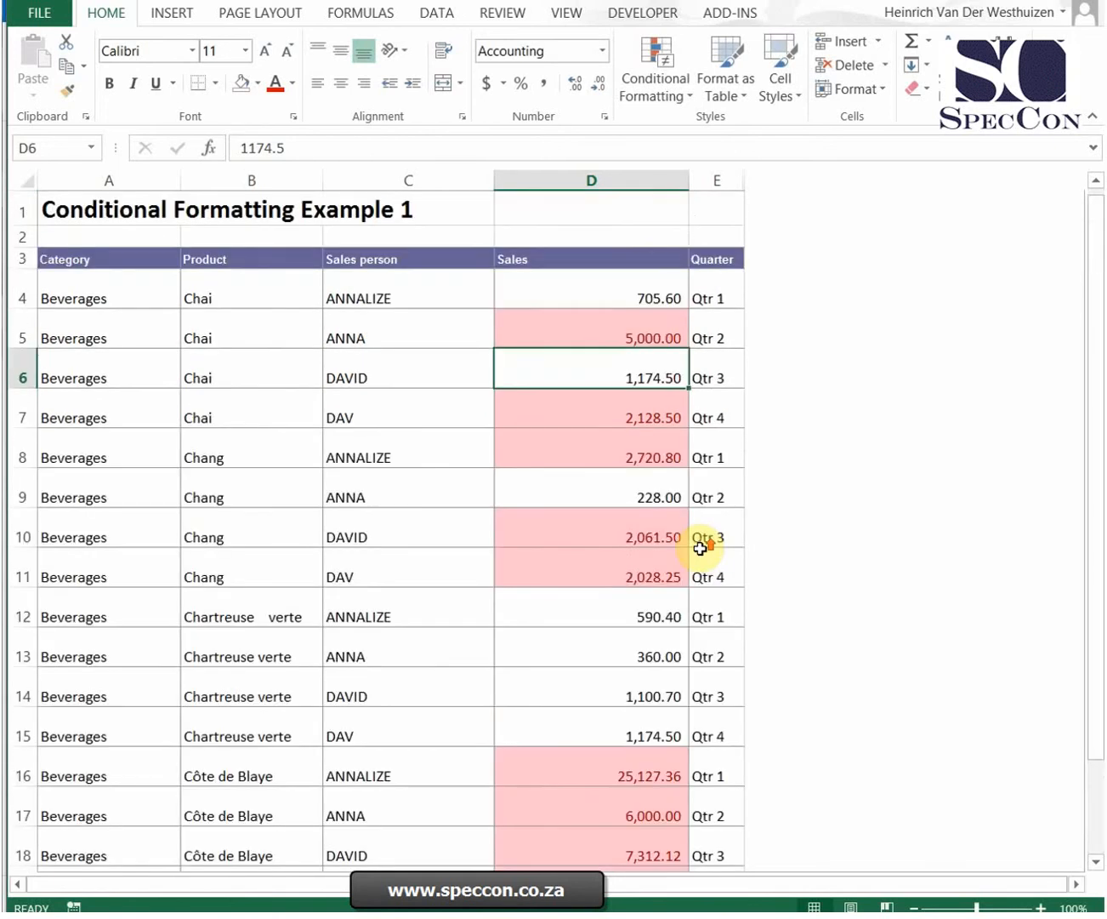
Undo the value change in cell D5 and the Top 10 Items formatting on the Sales column
click(83, 2)
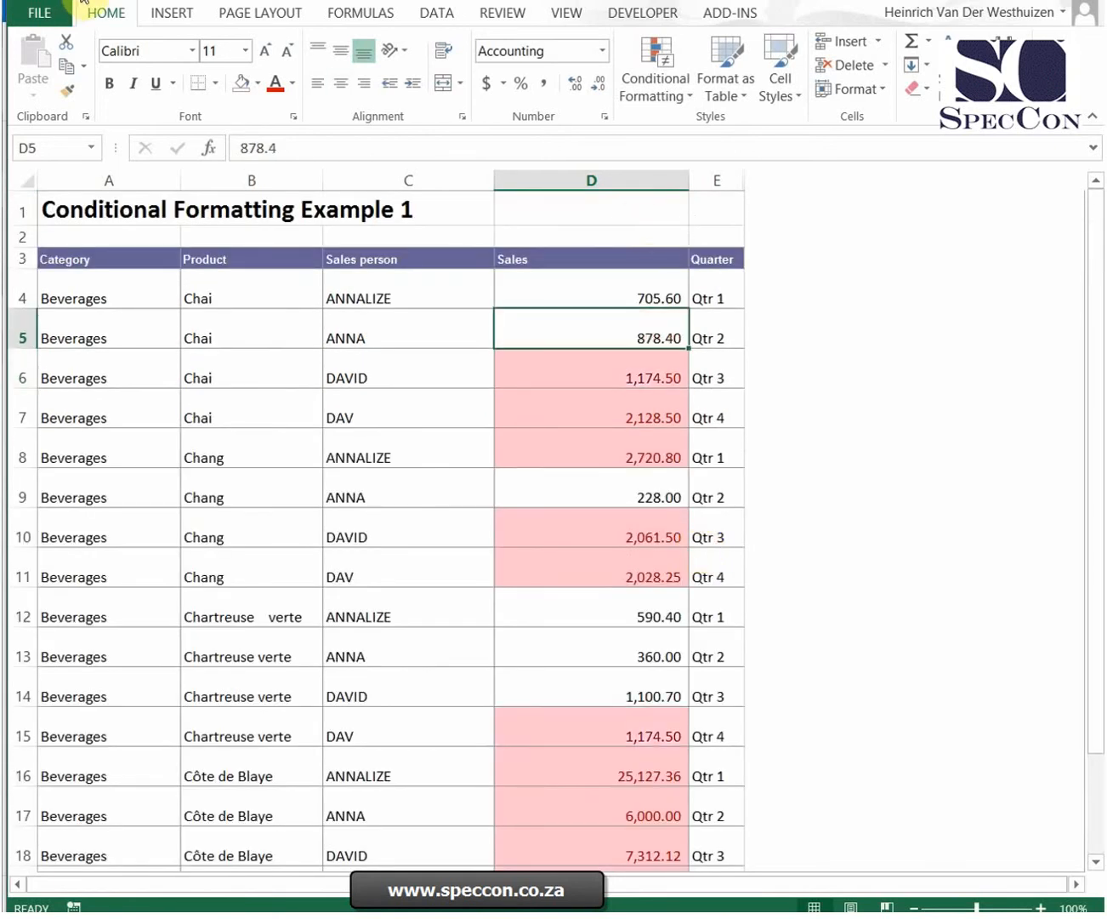
click(83, 1)
Apply green solid-fill data bars to the Sales column
click(671, 103)
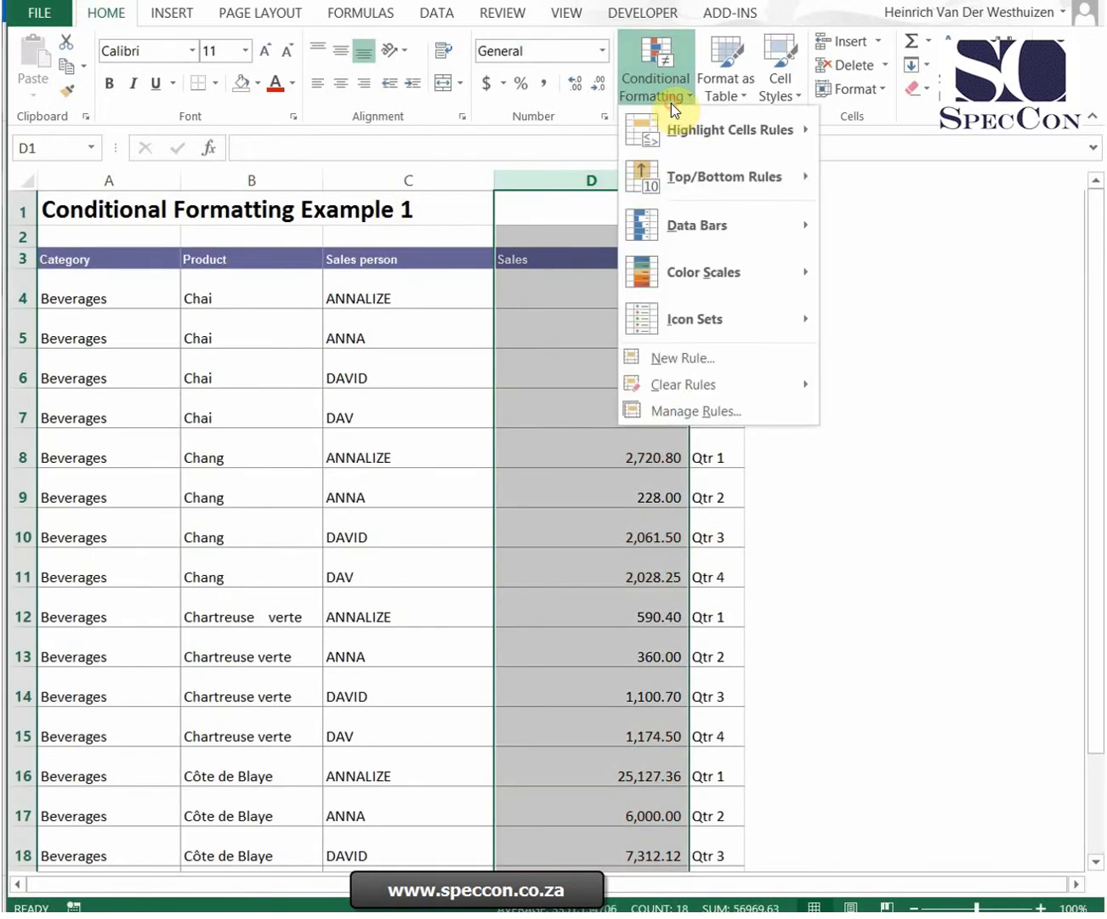
mouse_move(707, 176)
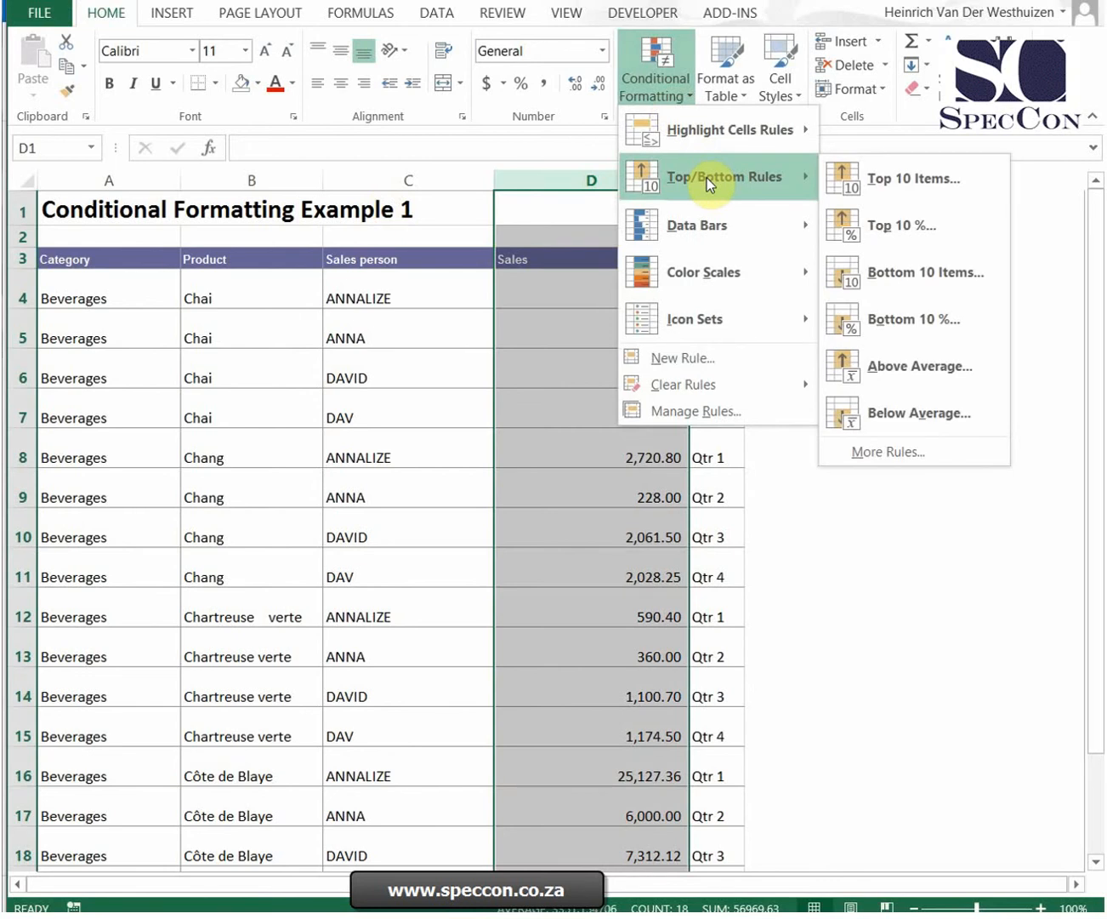
mouse_move(717, 228)
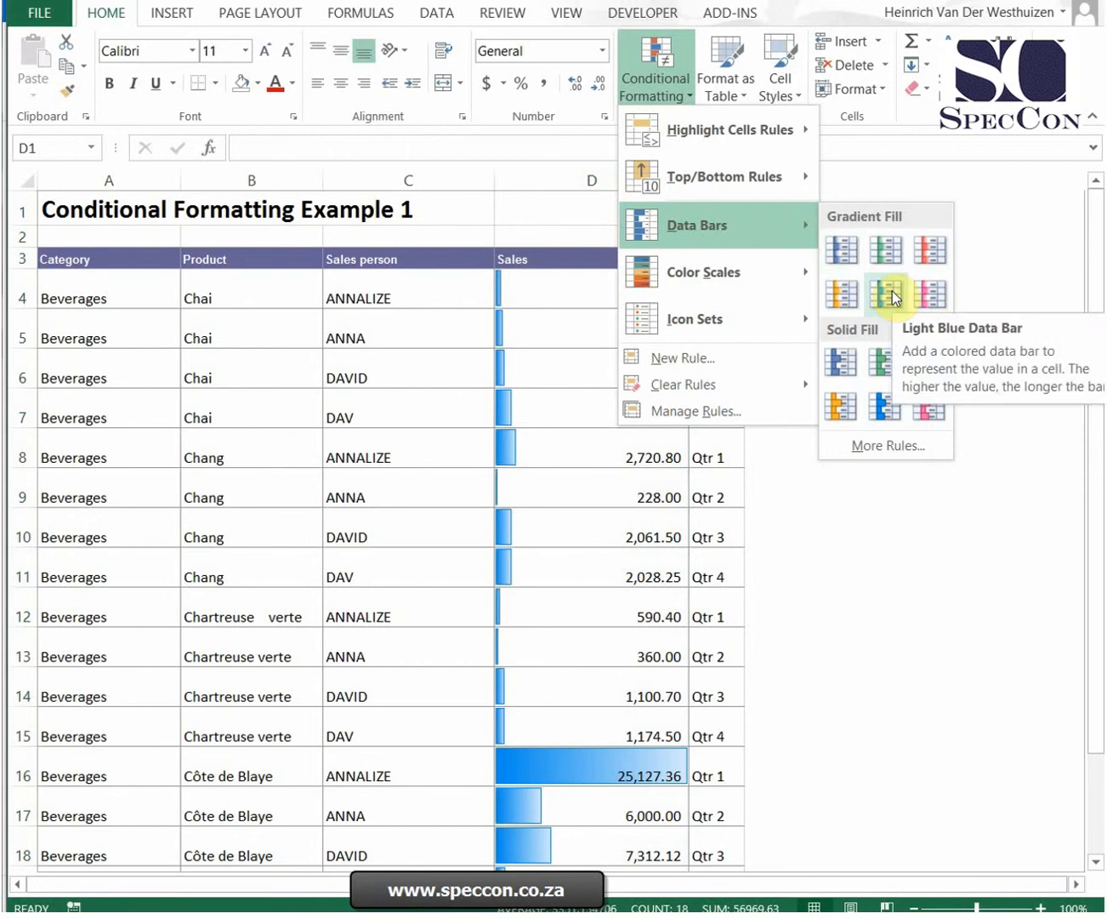
click(880, 379)
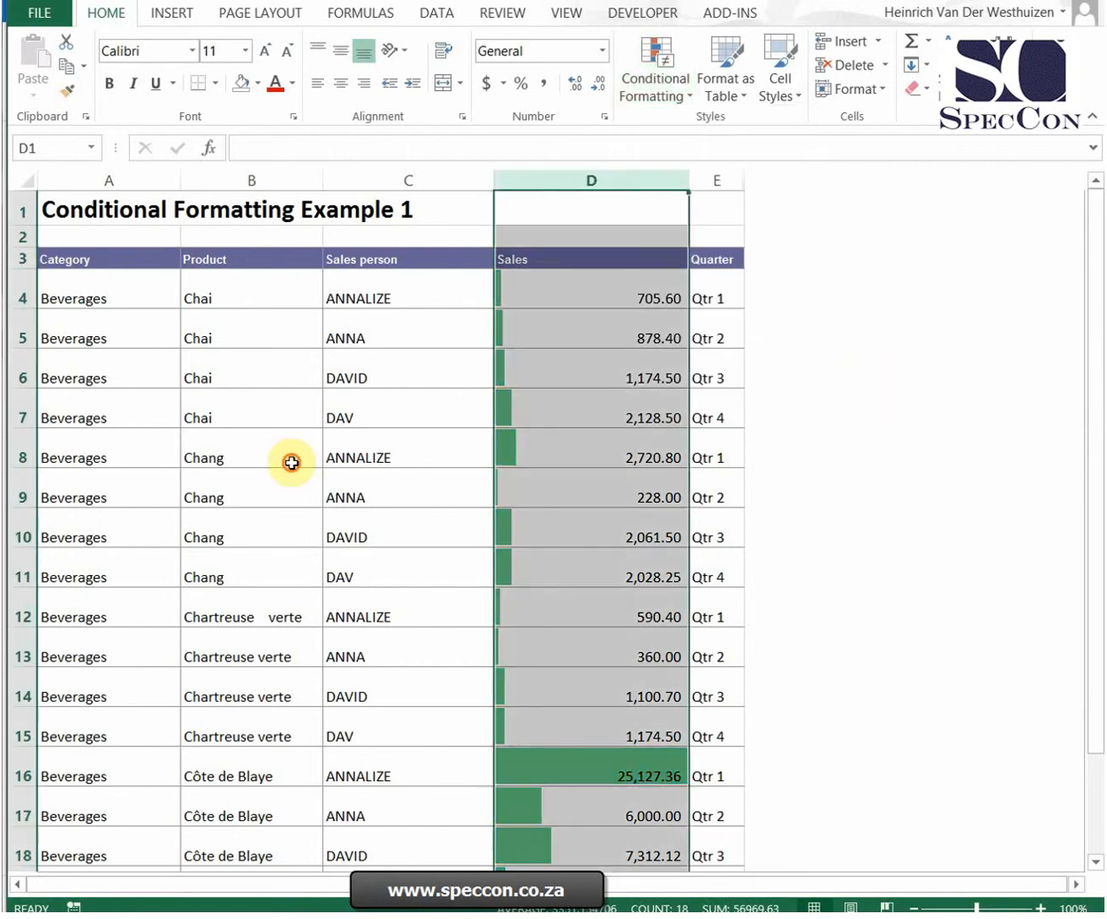
Change the sales value in cell D16 to 5000 to test how the data bars rescale
click(289, 460)
scroll(629, 513, down, 3)
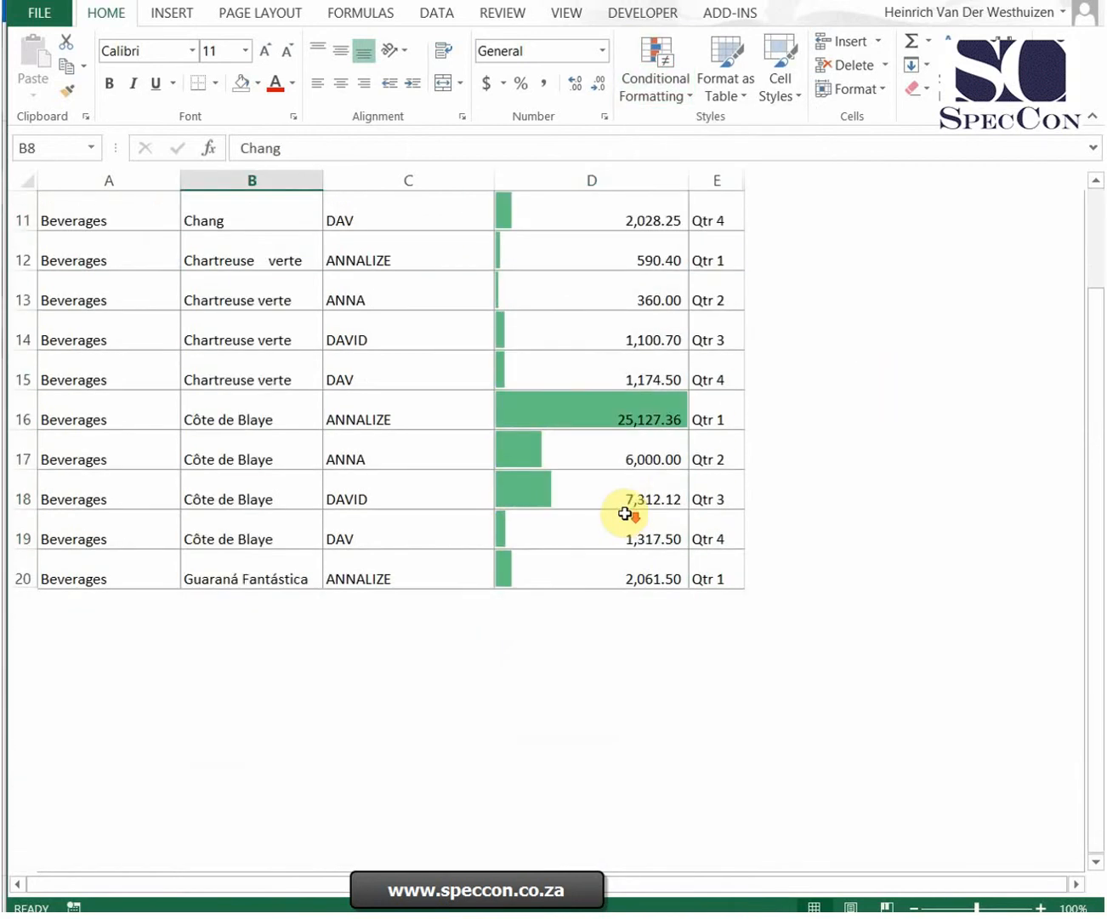
click(622, 423)
scroll(628, 429, up, 2)
scroll(673, 502, up, 2)
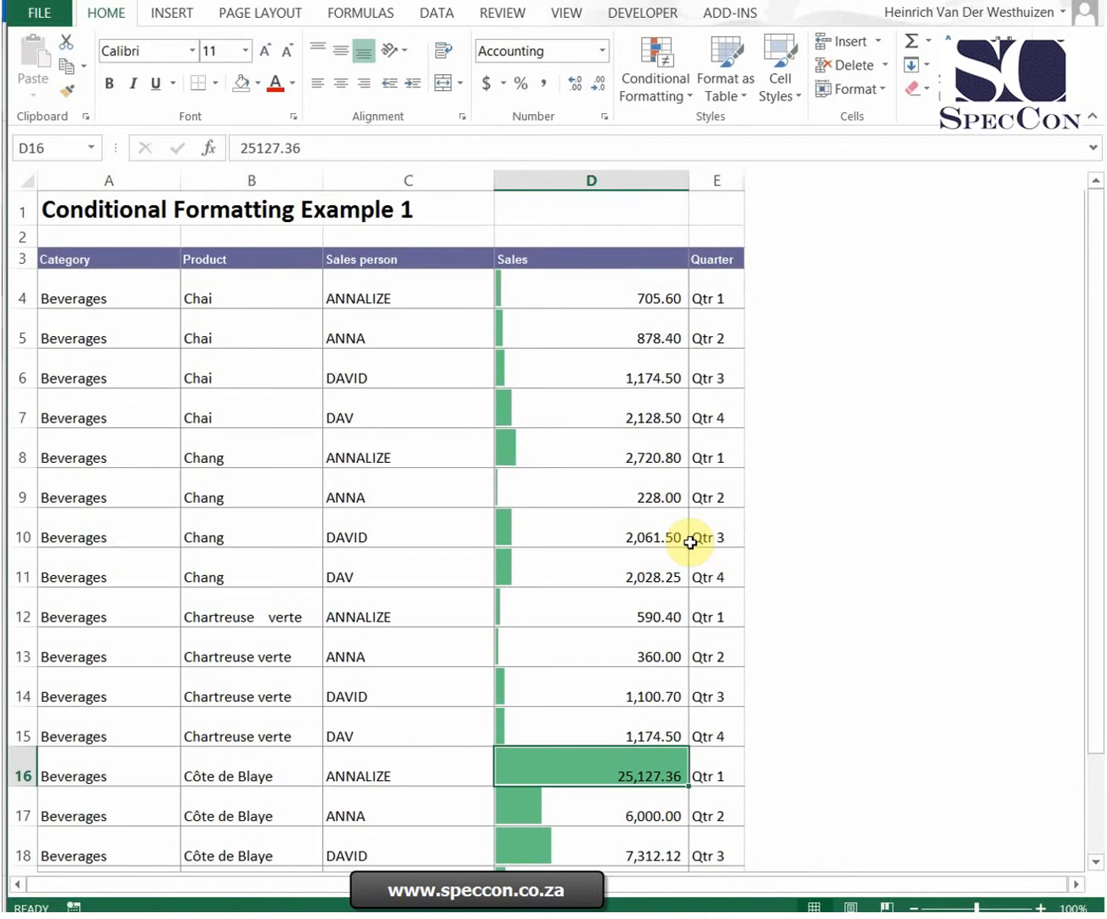
text(5,00)
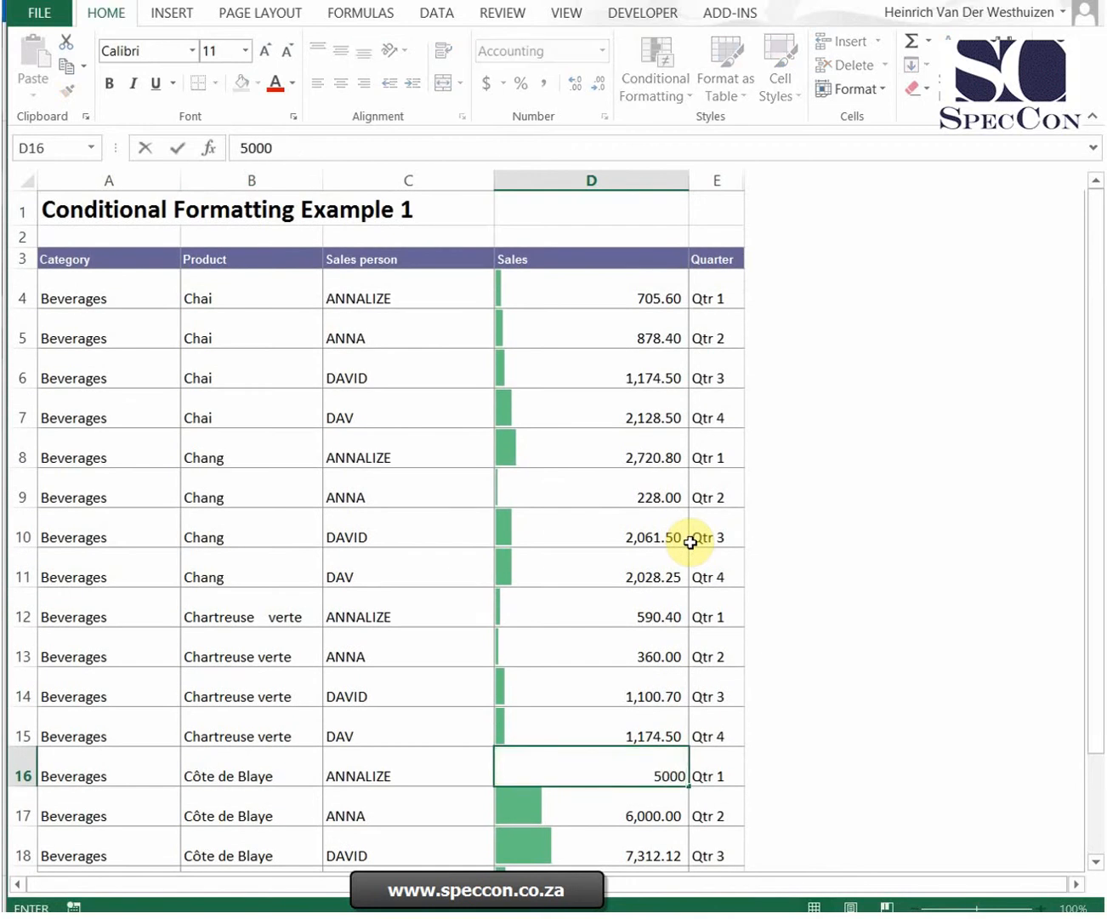
text(0)
key(Return)
scroll(687, 587, down, 2)
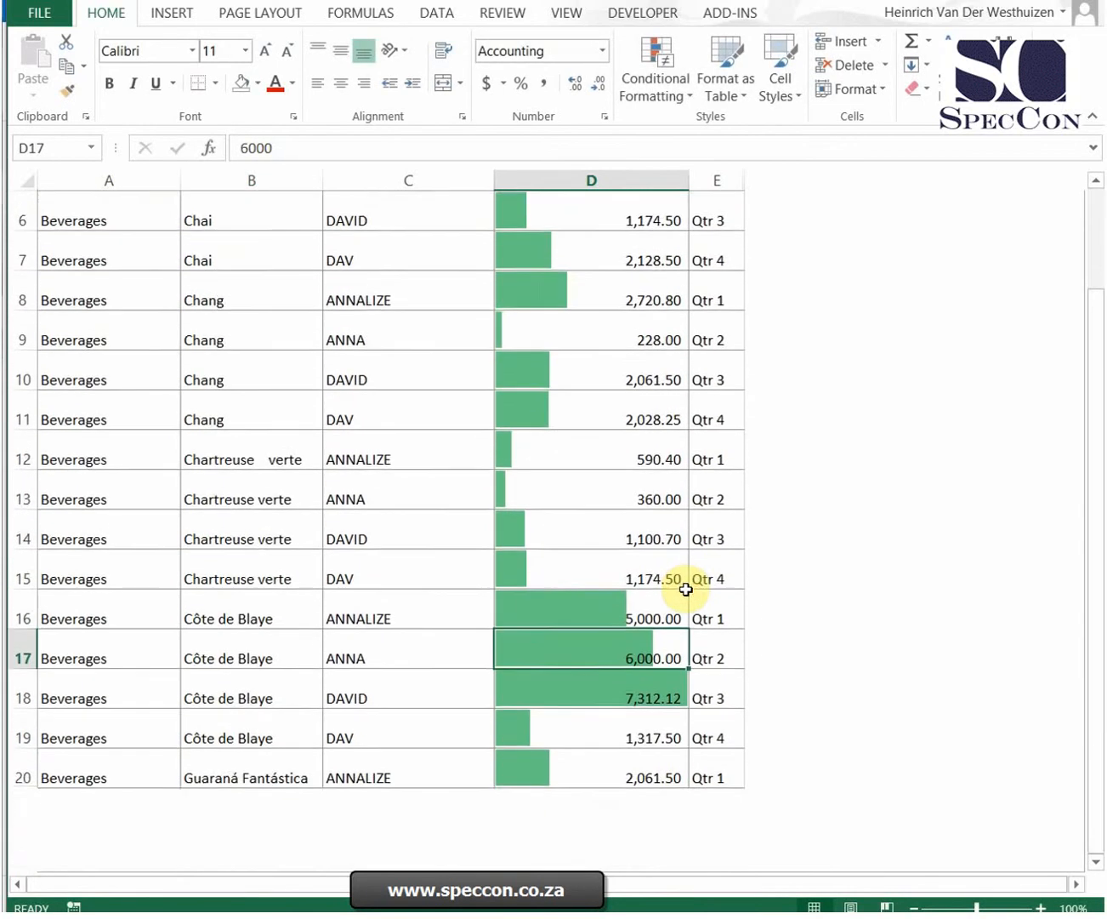
scroll(685, 588, up, 2)
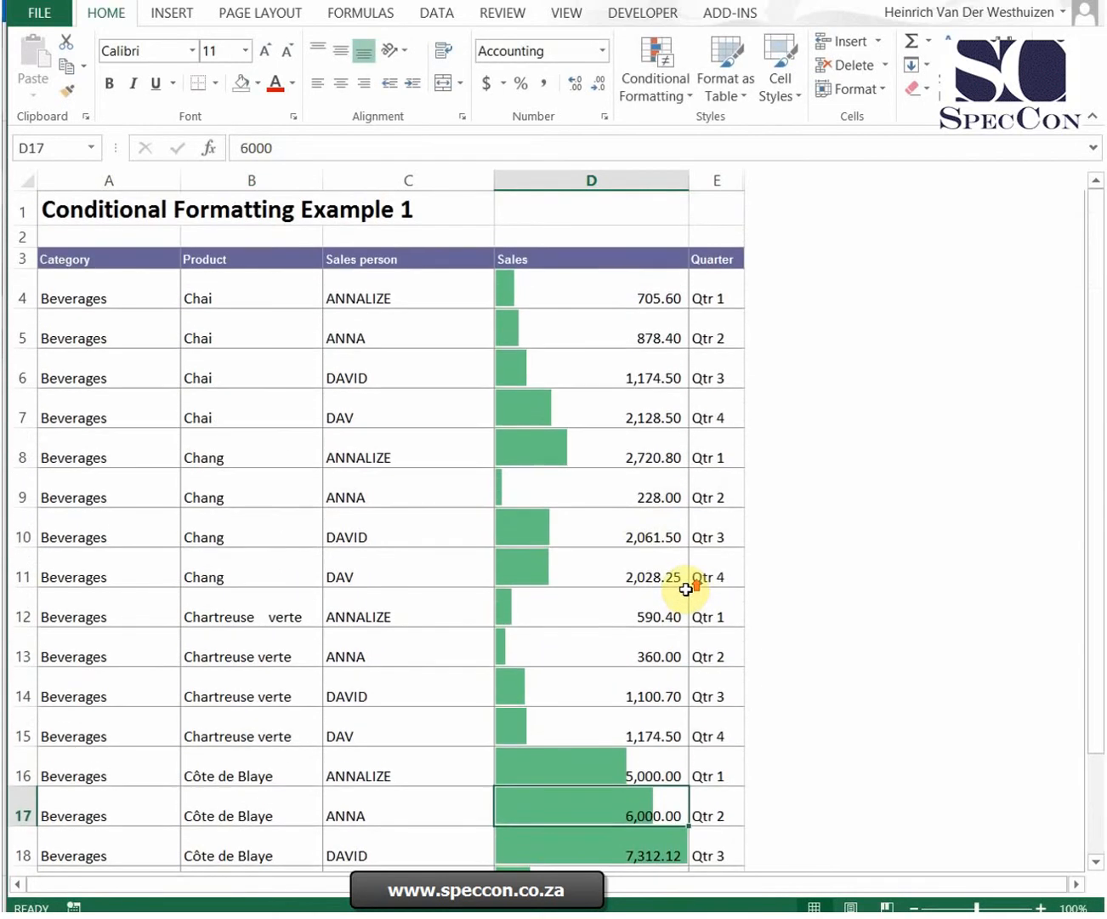
Enter 1 in cell D4 and 2 in cell D5 of the Sales column
click(625, 308)
text(1)
key(Return)
text(2)
key(Return)
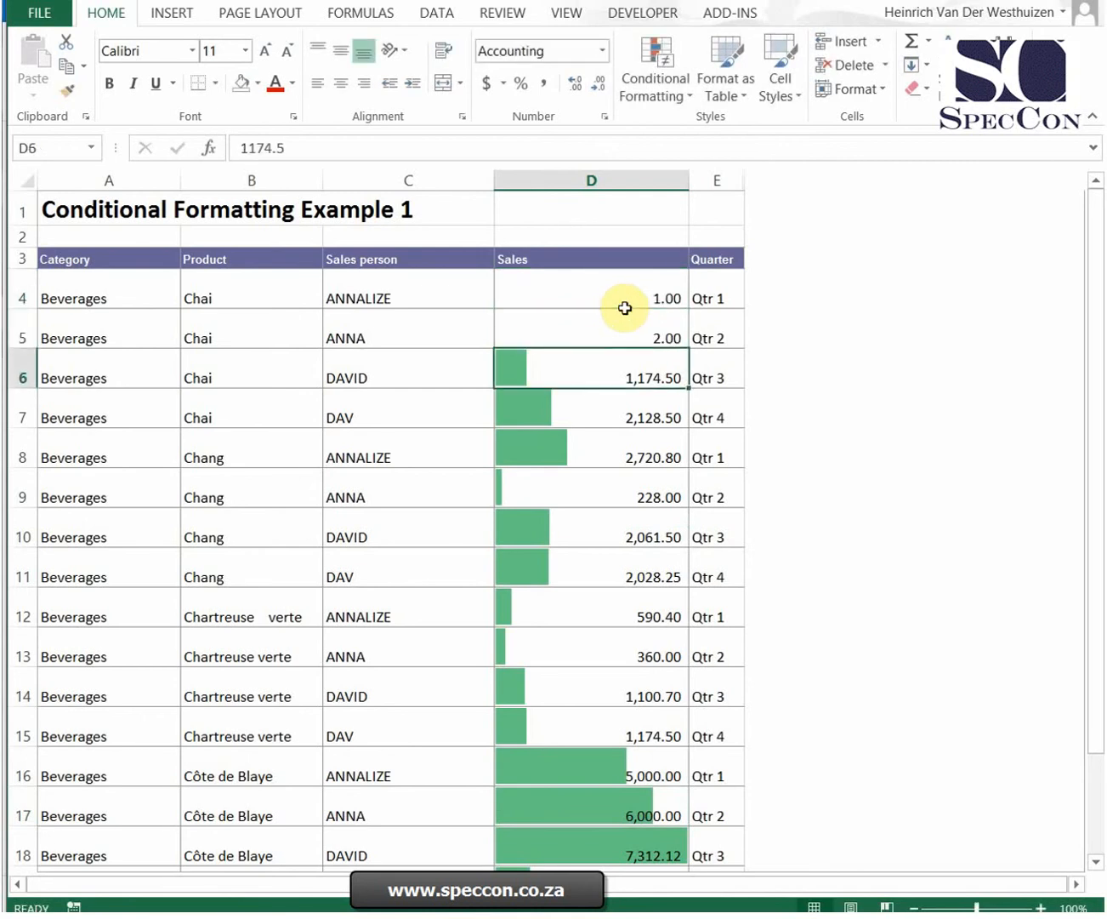
Fill the number series from cells D4 and D5 down to D20 and review the data bars
drag(626, 308, 647, 812)
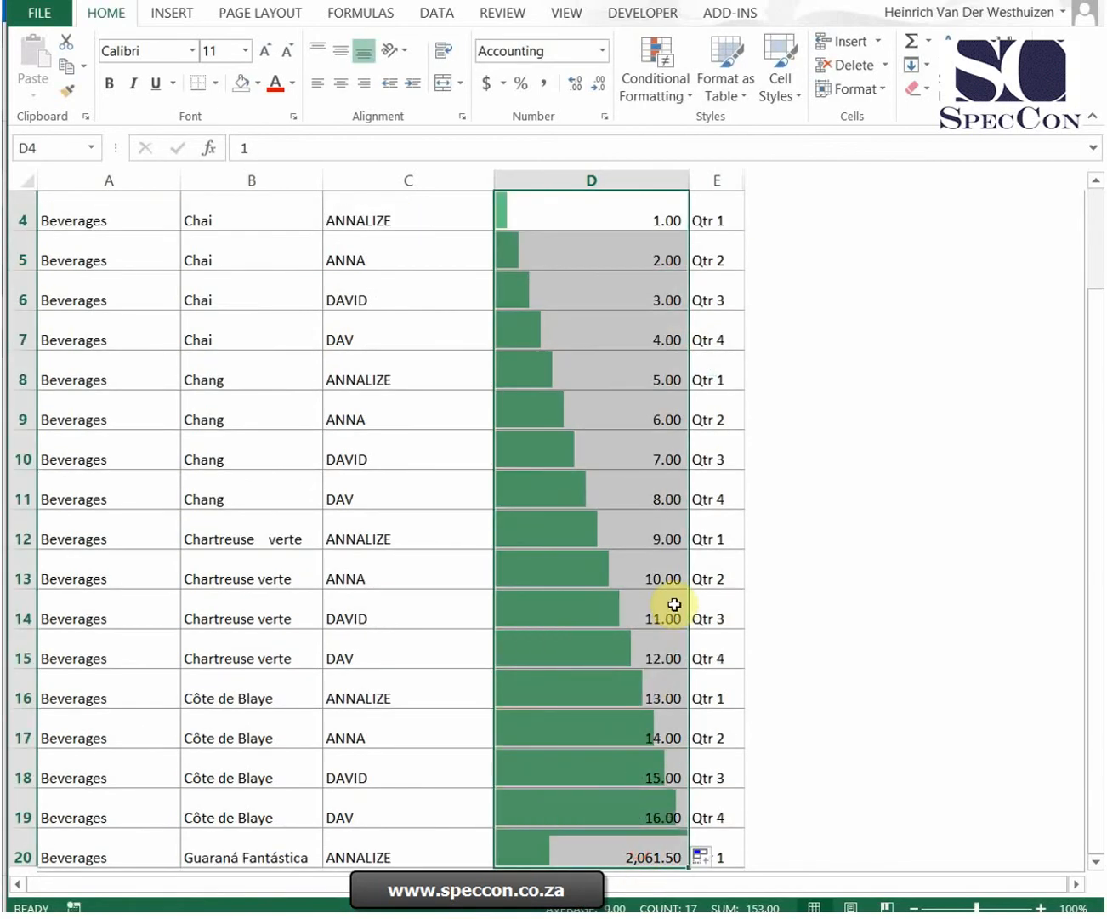
scroll(676, 604, up, 1)
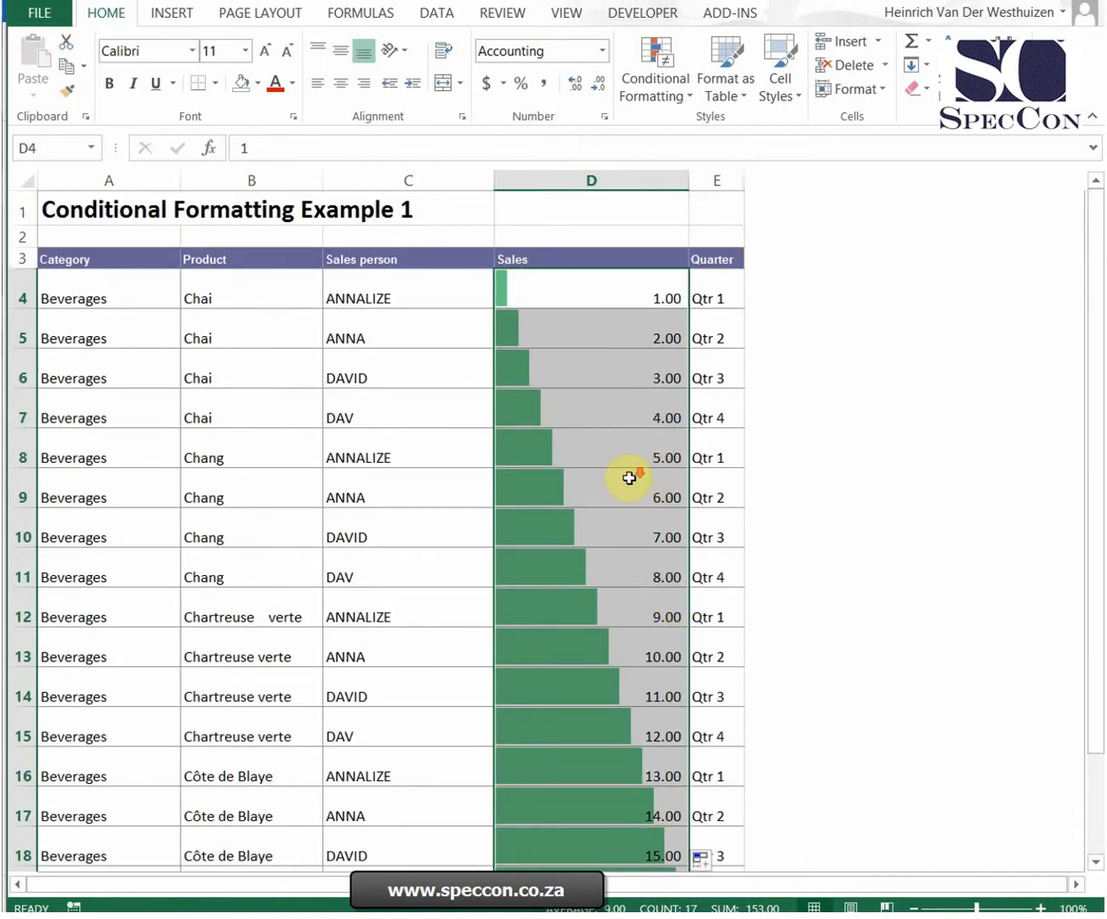
scroll(630, 478, down, 2)
scroll(631, 476, up, 2)
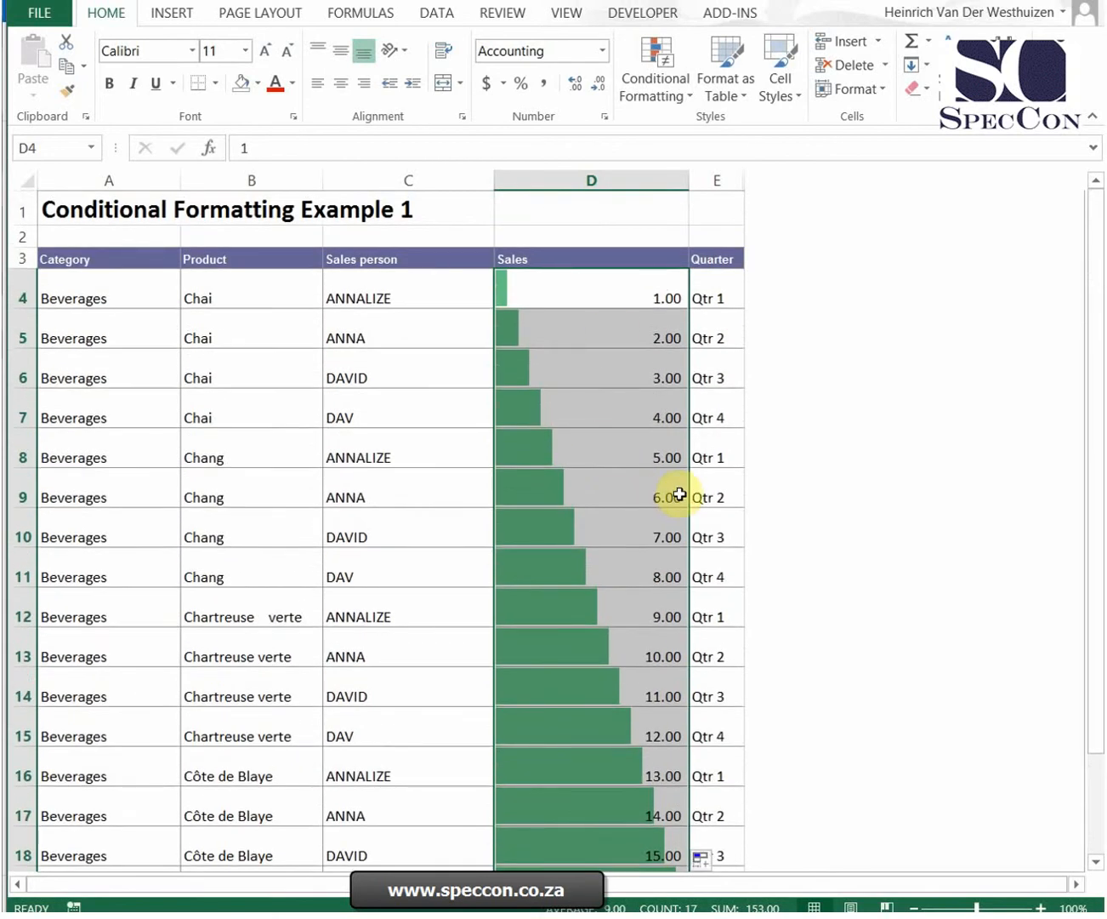
scroll(585, 487, down, 2)
scroll(586, 487, up, 2)
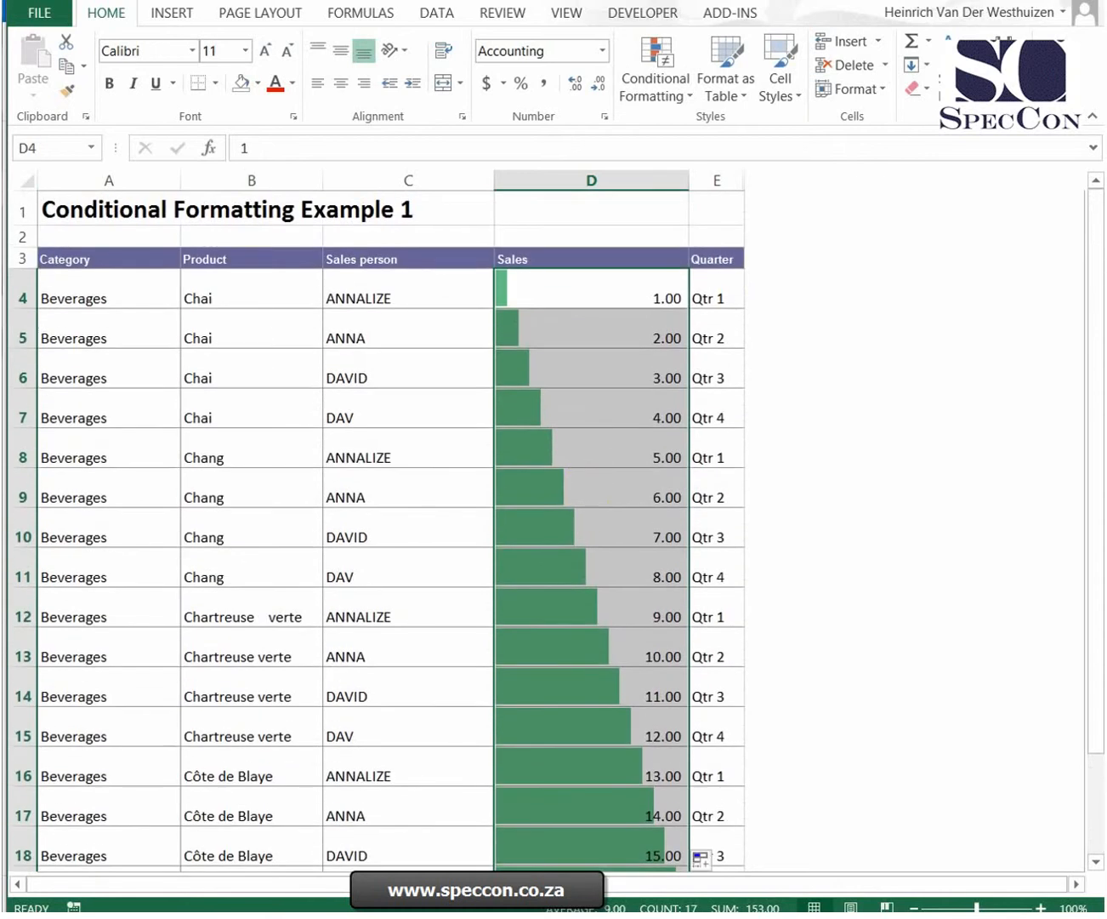
Undo the test value changes and the data bars on the Sales column
key(ctrl+z)
key(ctrl+z)
key(ctrl+z)
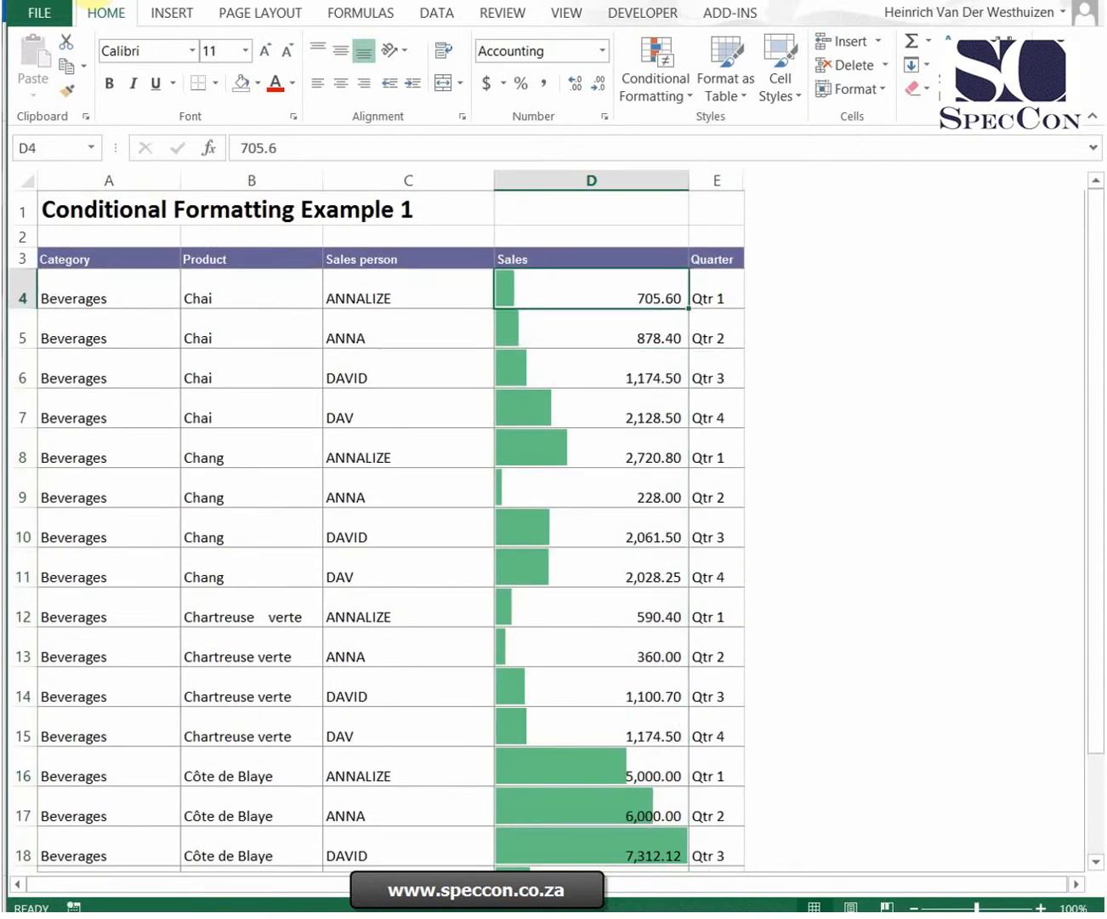
key(ctrl+z)
key(ctrl+z)
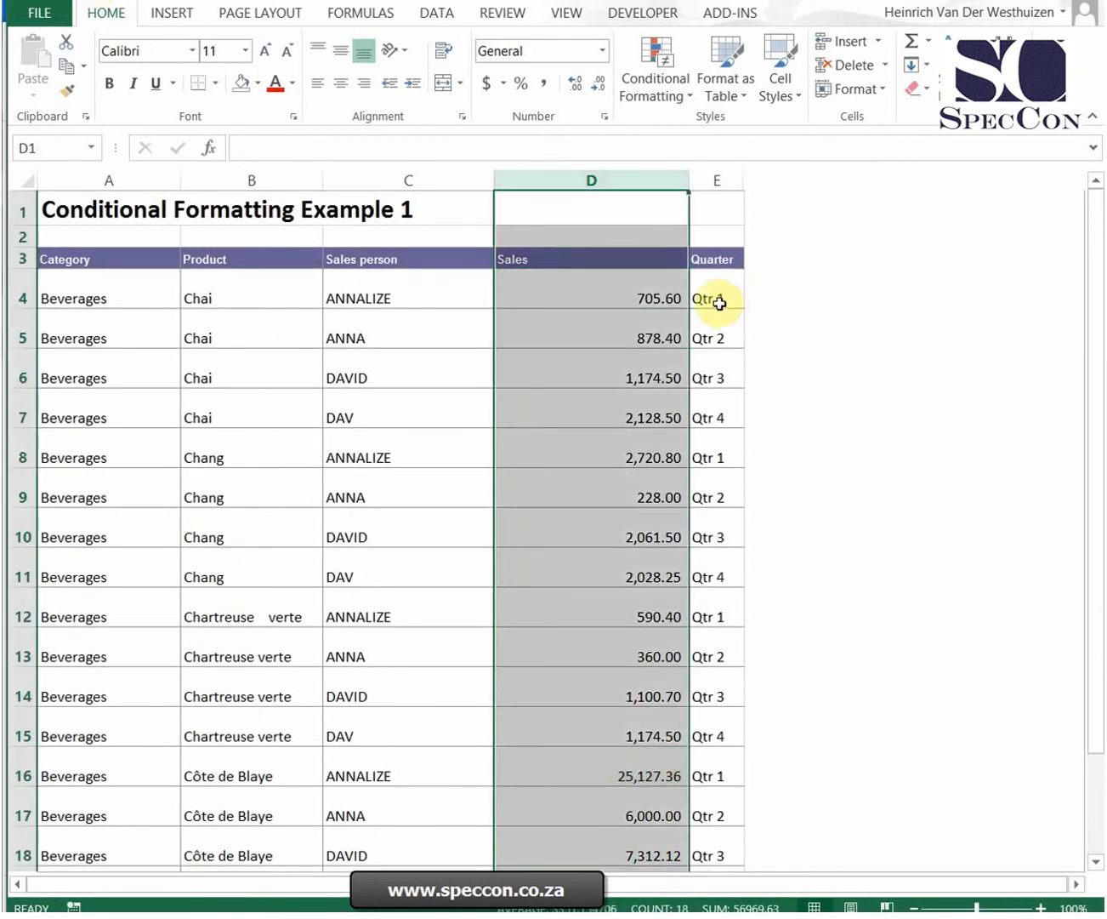
click(625, 320)
click(677, 89)
click(462, 543)
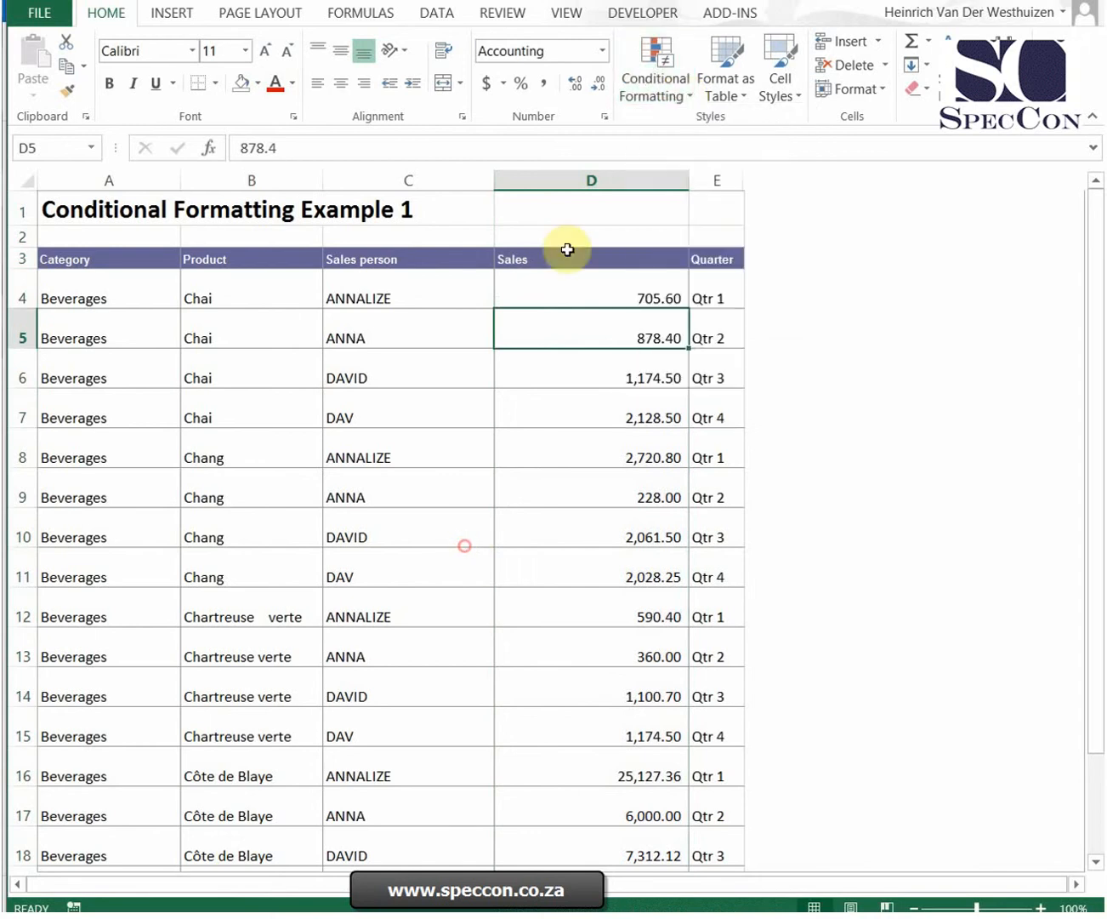
Try a two-color scale on the Sales column with red for low and white for high values, and undo it
click(583, 180)
click(672, 97)
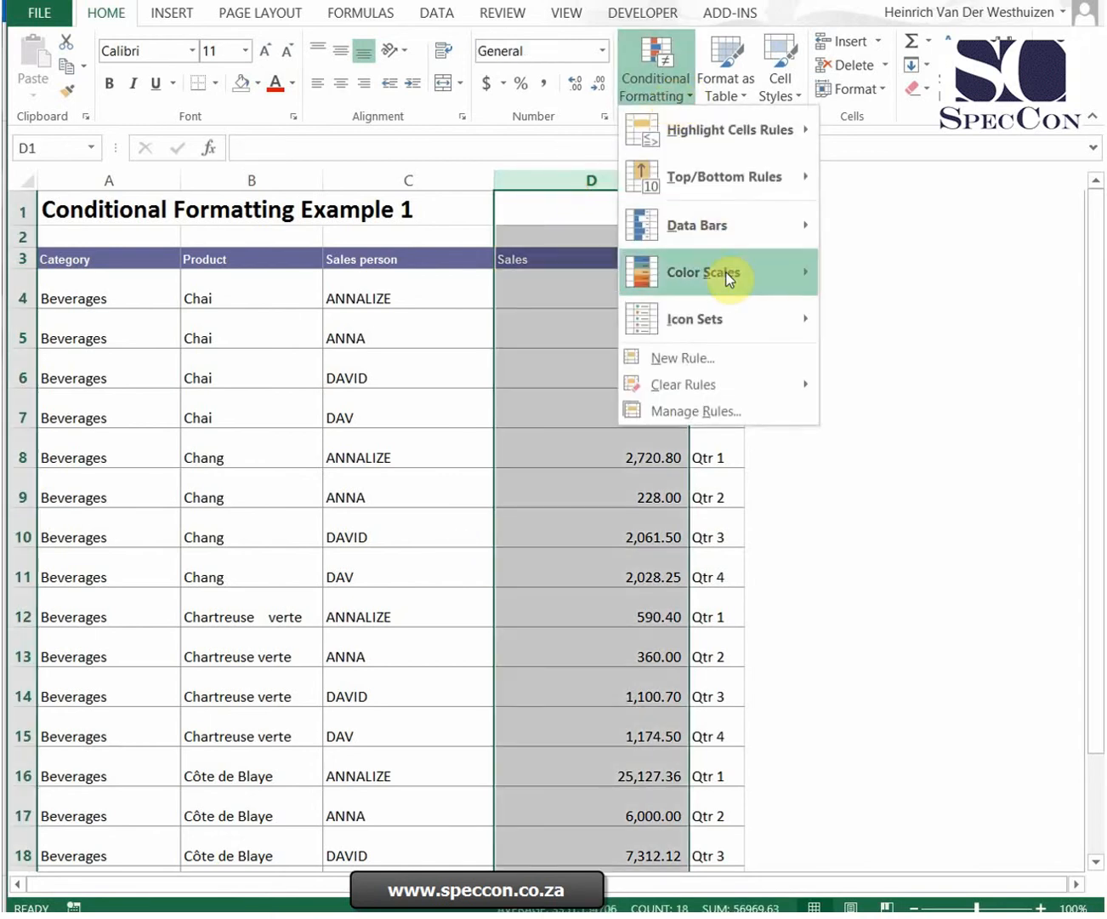
mouse_move(727, 278)
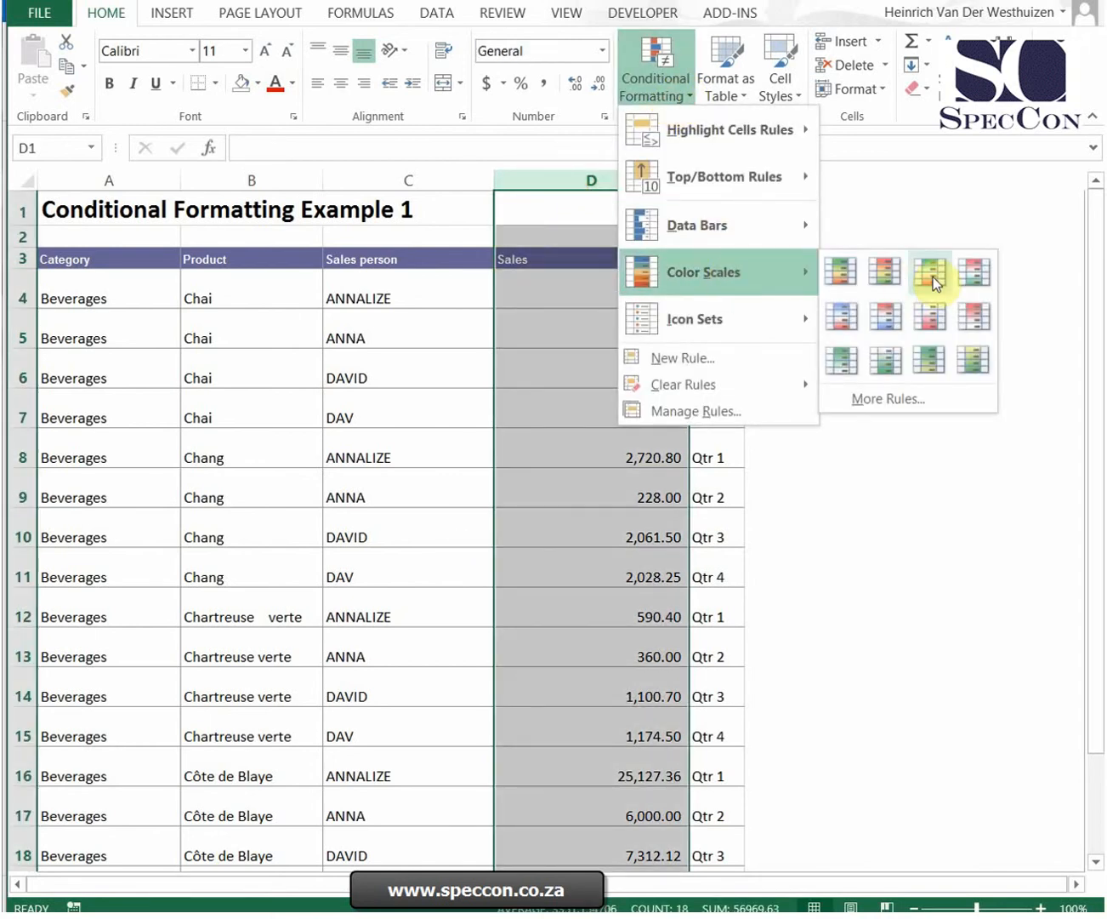
click(934, 318)
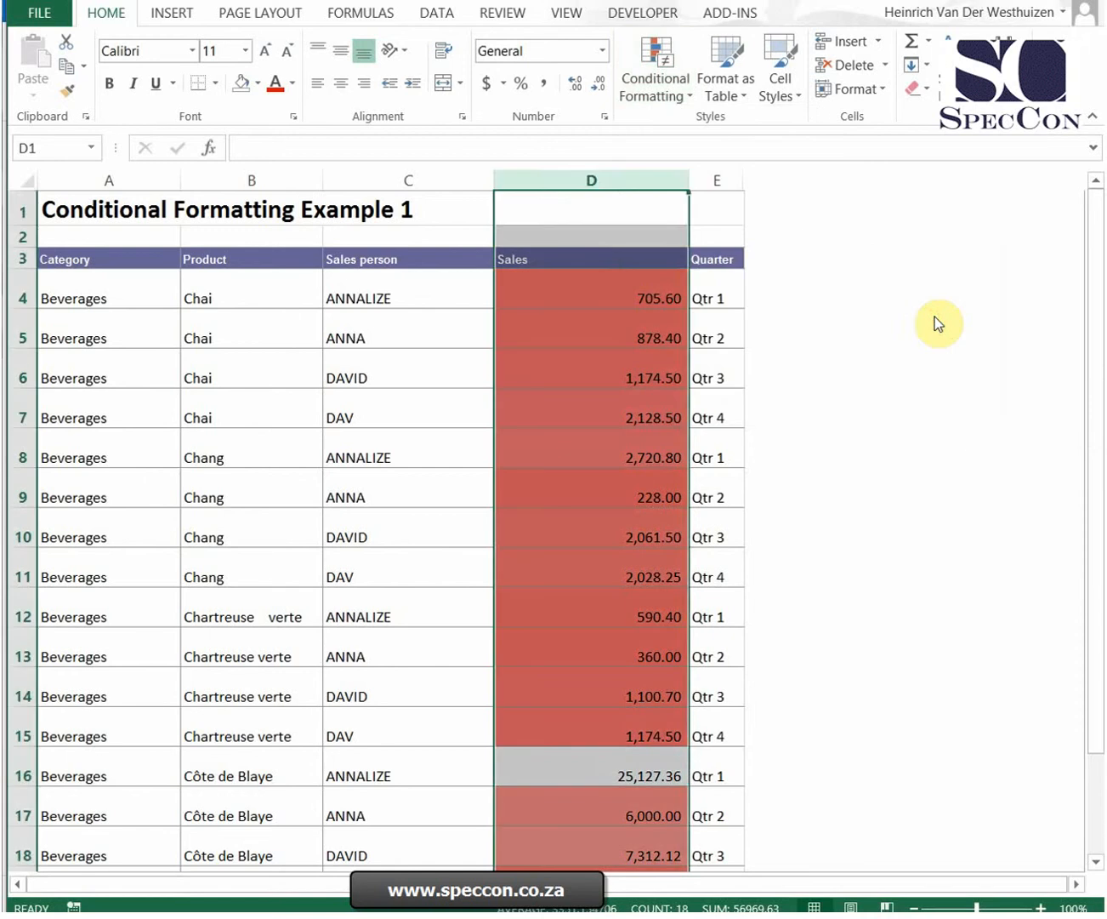
click(466, 477)
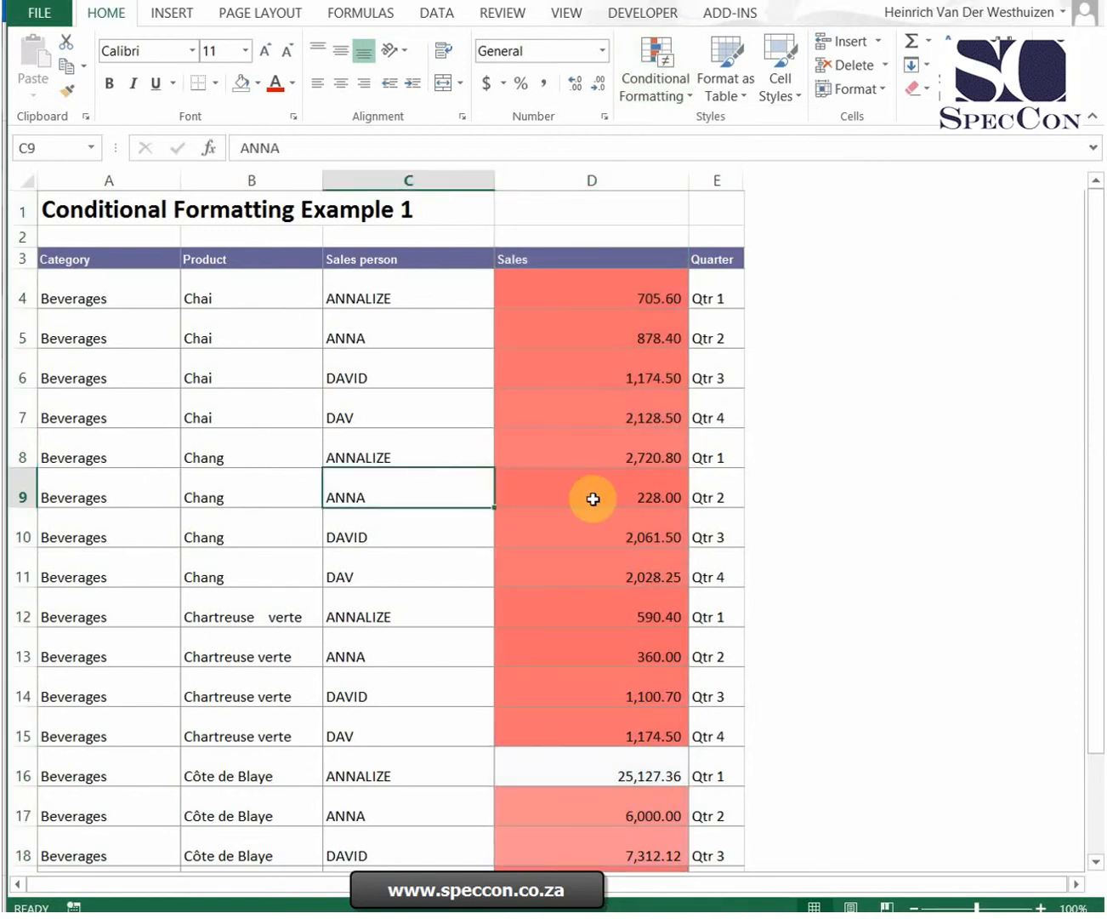
scroll(593, 496, down, 2)
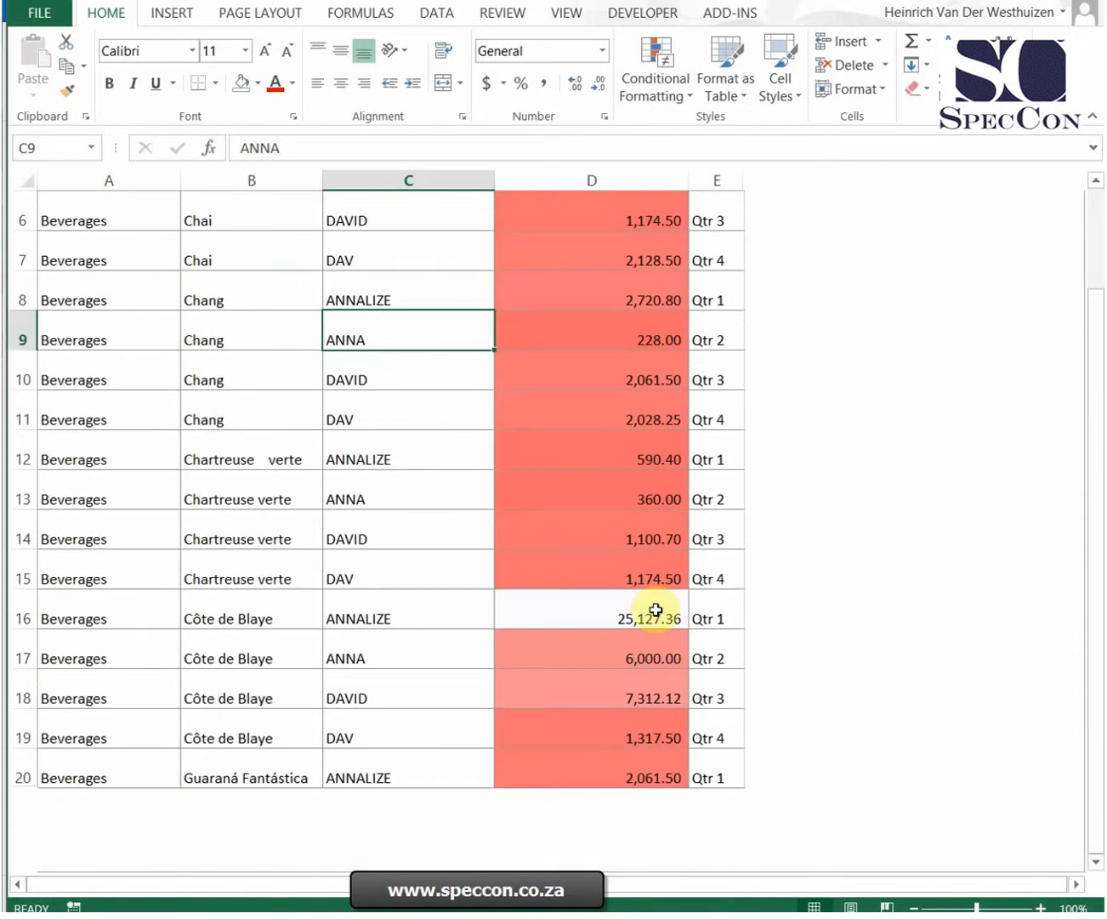
scroll(606, 638, up, 2)
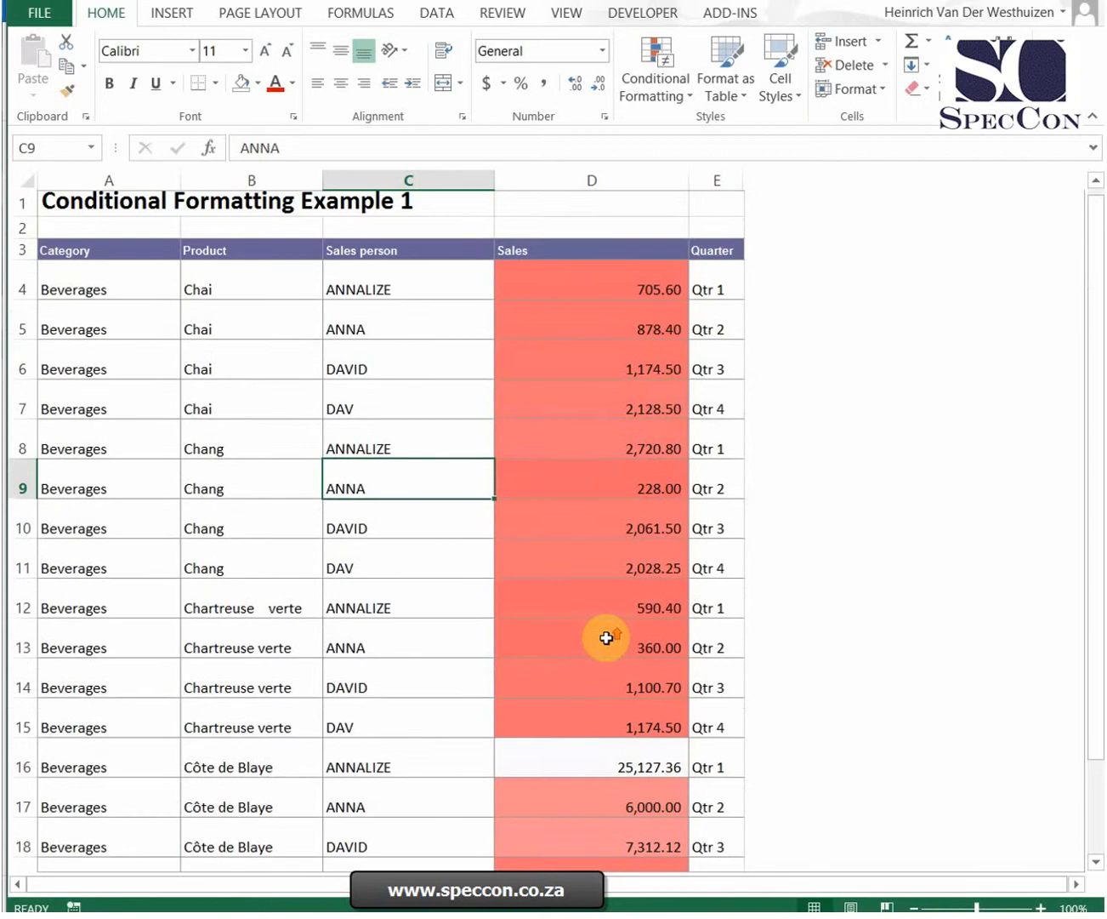
click(95, 1)
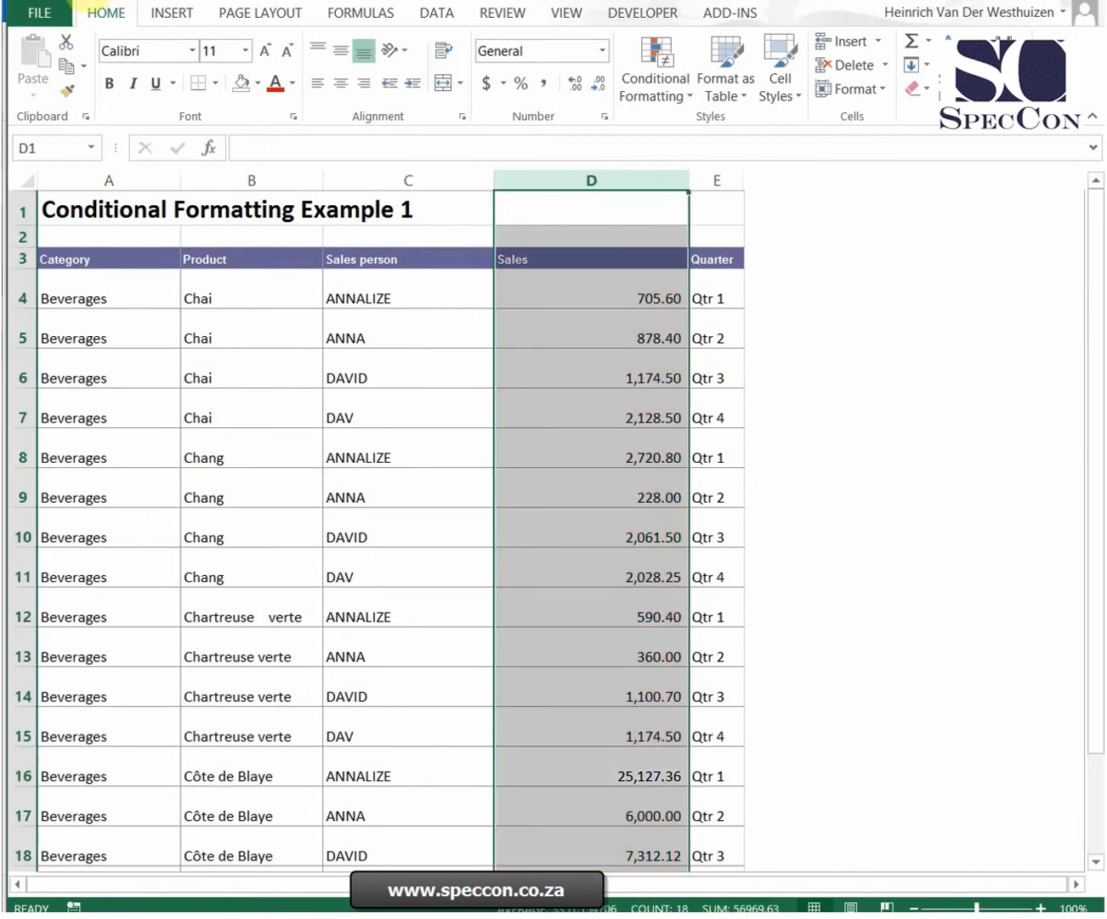
Apply the circled check mark, exclamation mark and cross icon set to the Sales column
click(673, 114)
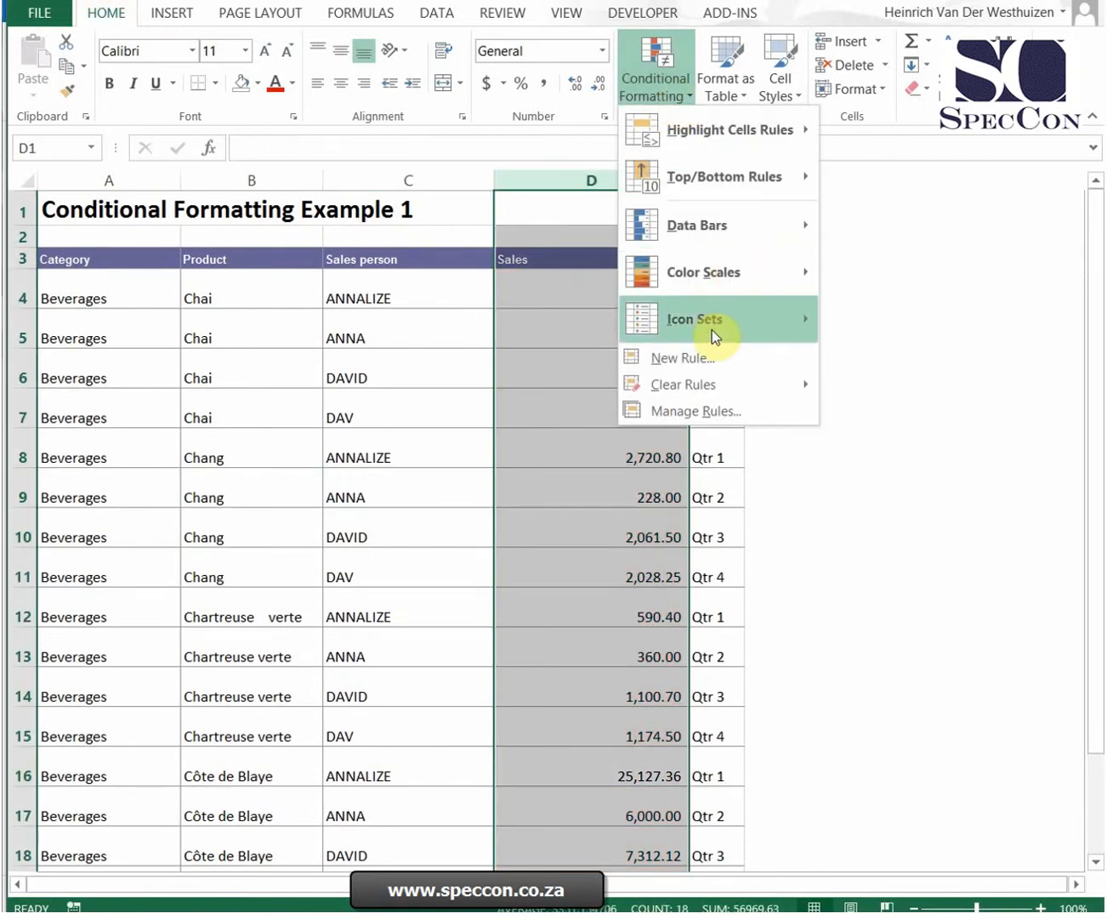
mouse_move(713, 331)
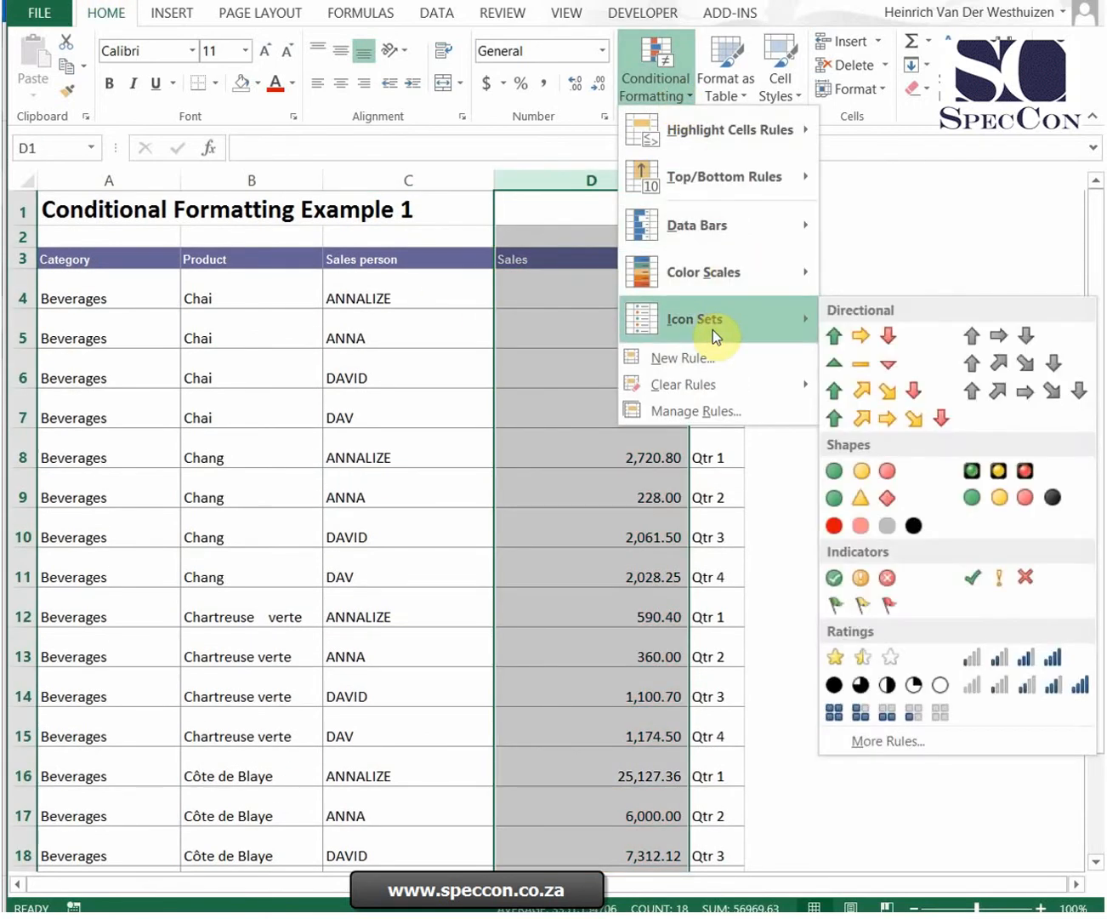
click(834, 577)
click(549, 527)
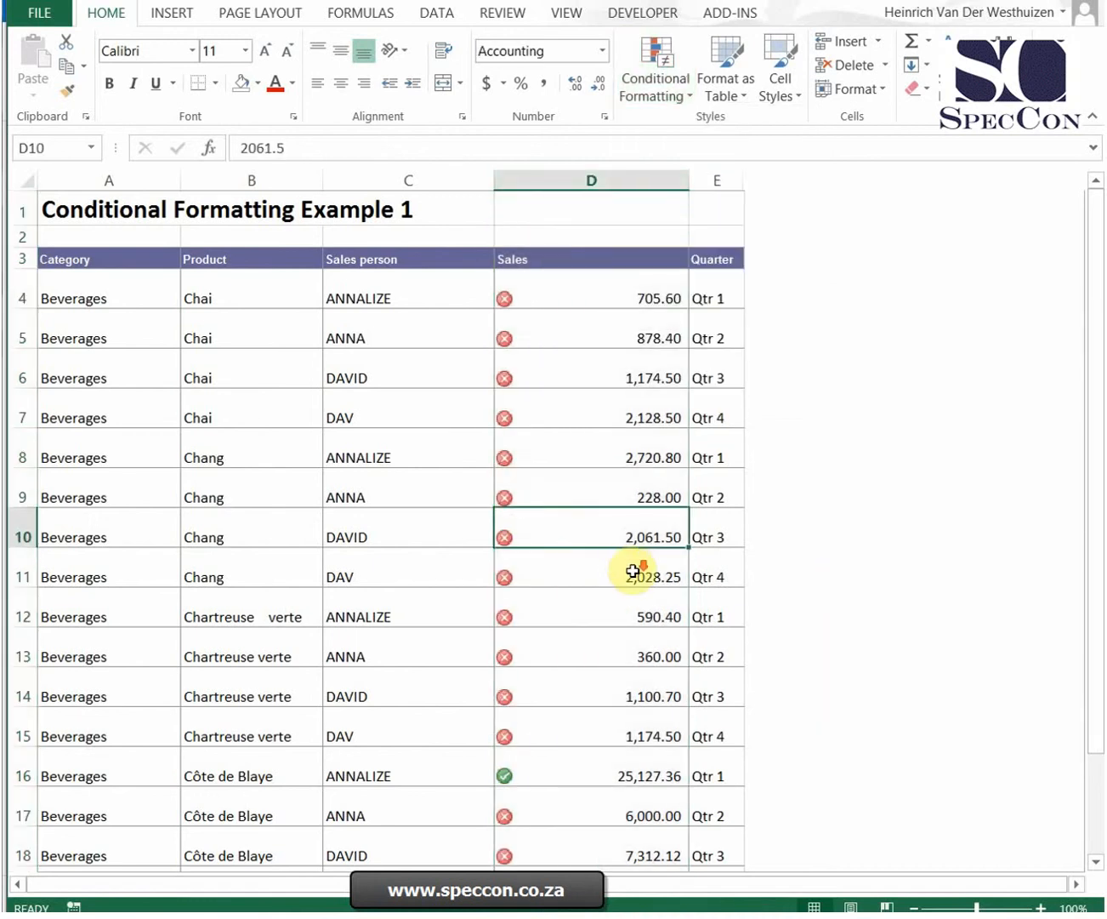
scroll(636, 570, down, 3)
scroll(634, 570, up, 3)
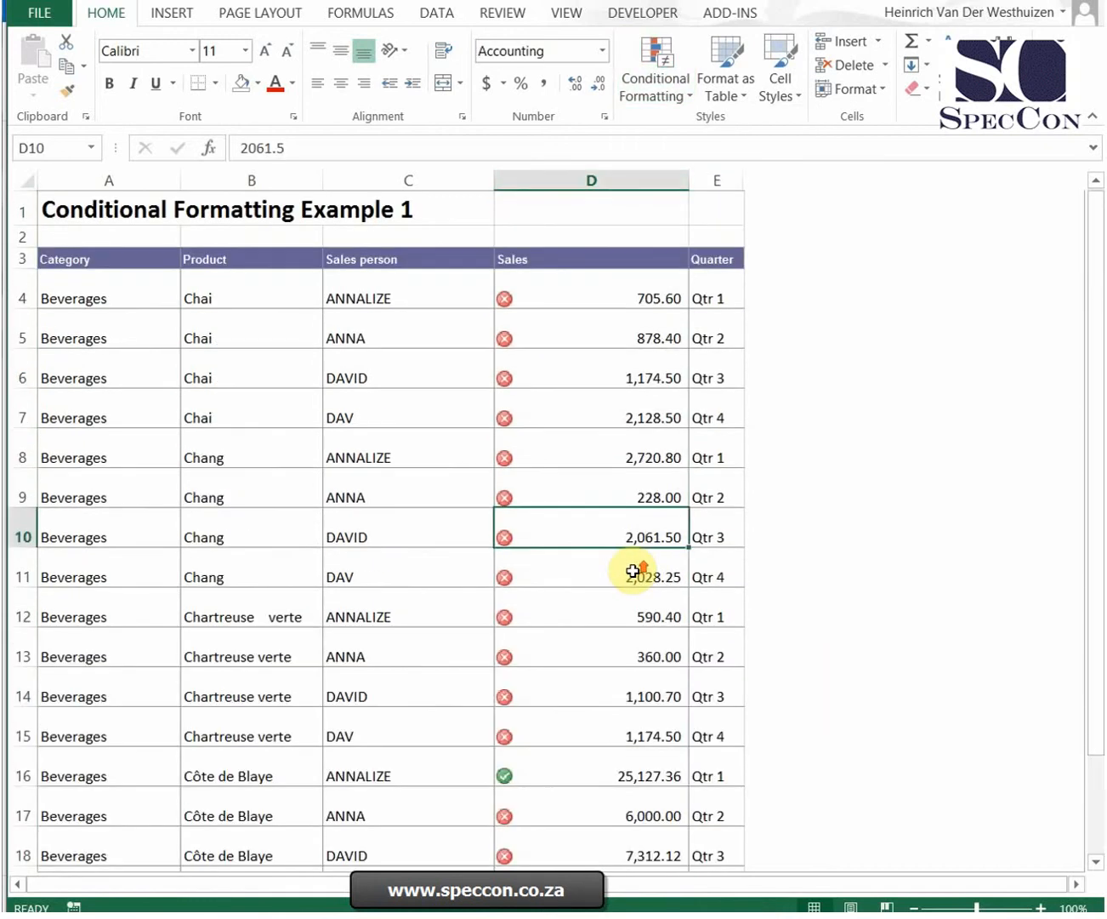
Change the sales value in cell D16 to 5000 to test the icon set, and review the icons down the column
click(621, 776)
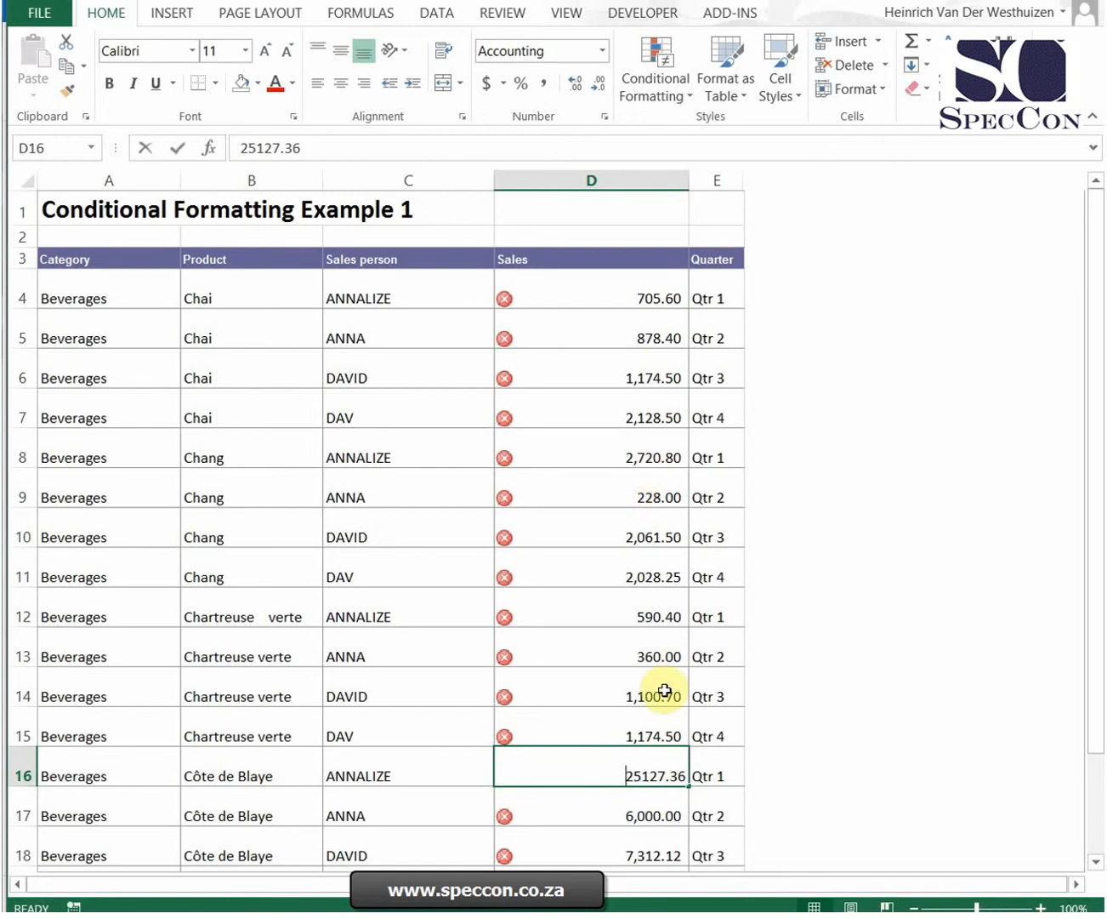
text(5000)
key(Return)
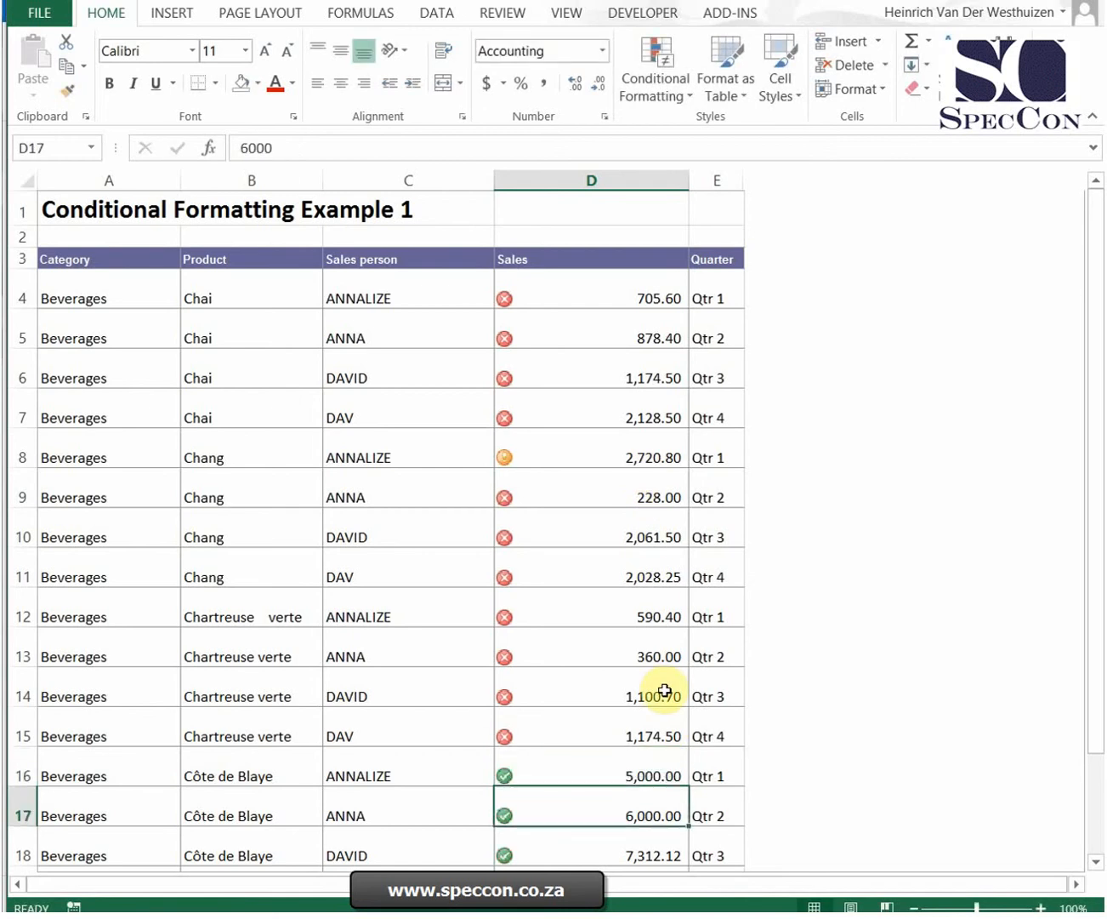
scroll(665, 691, down, 2)
scroll(682, 333, up, 2)
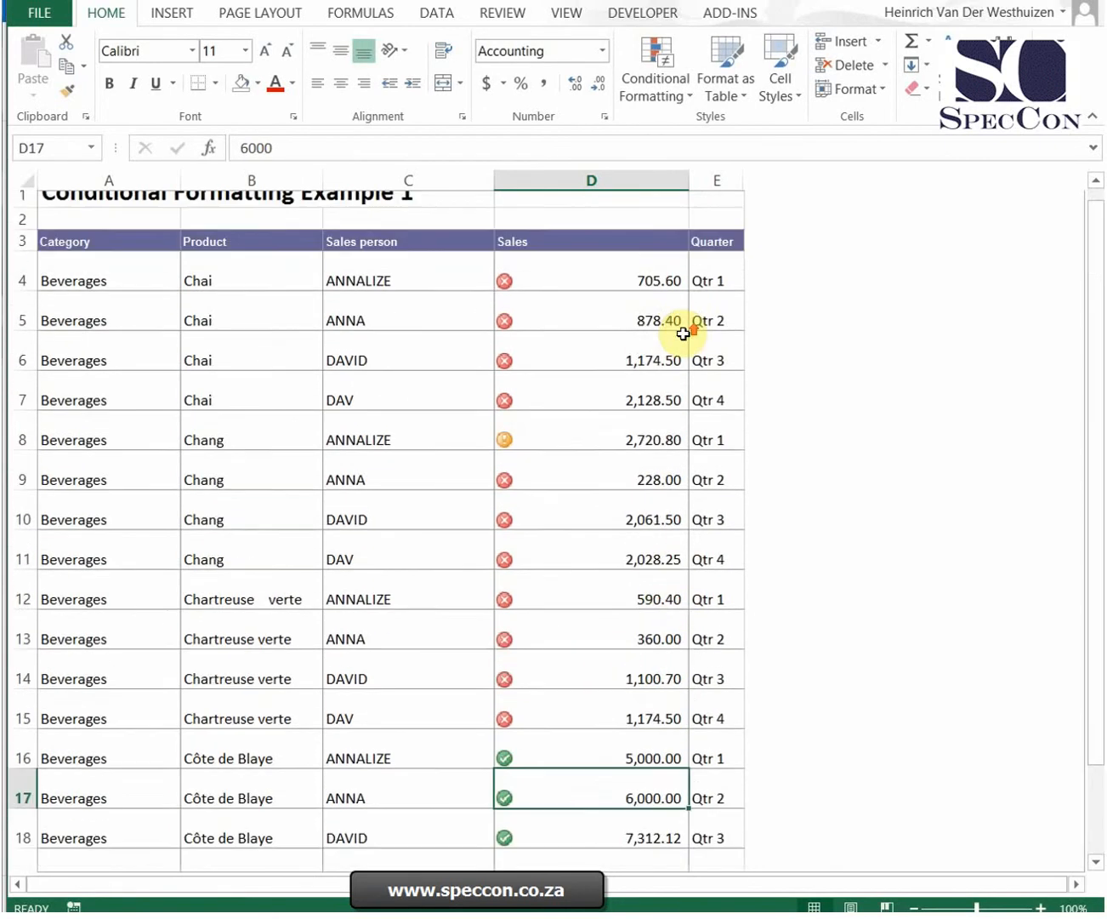
click(630, 447)
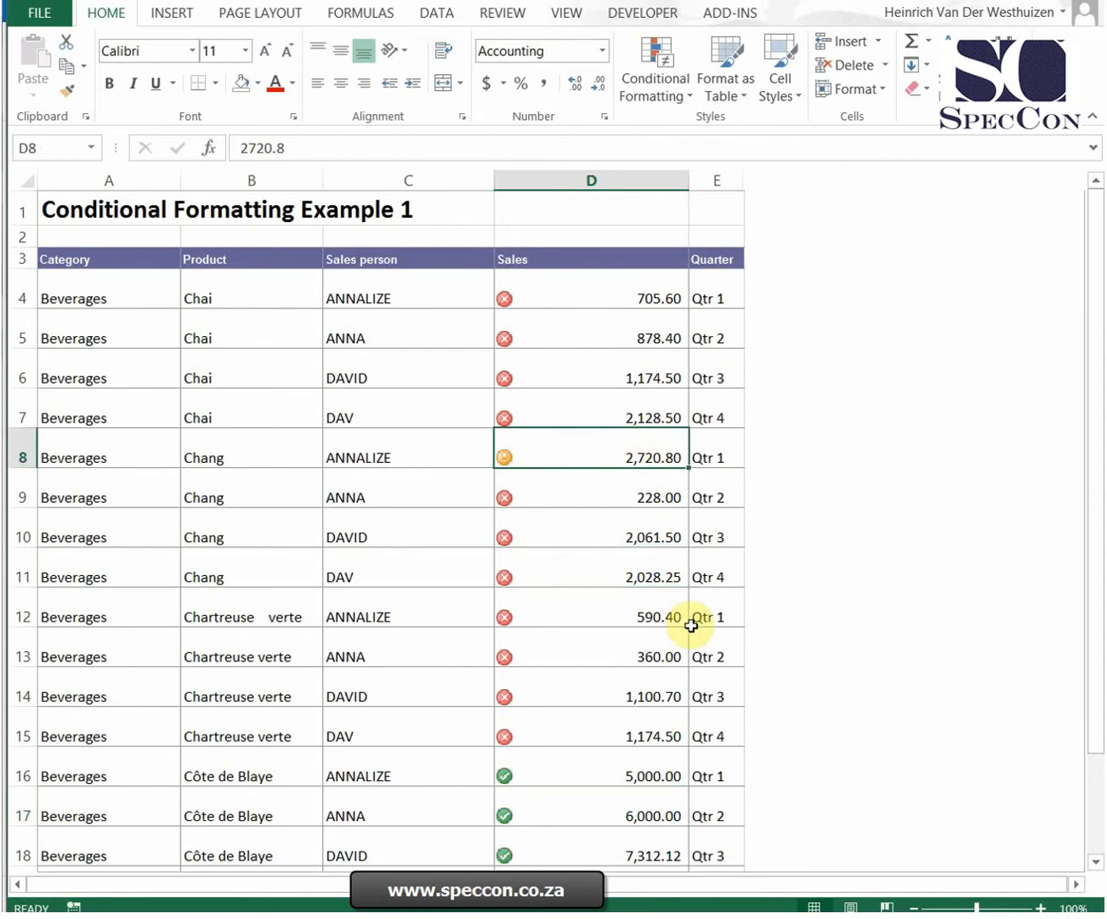
scroll(690, 625, down, 2)
scroll(693, 625, up, 2)
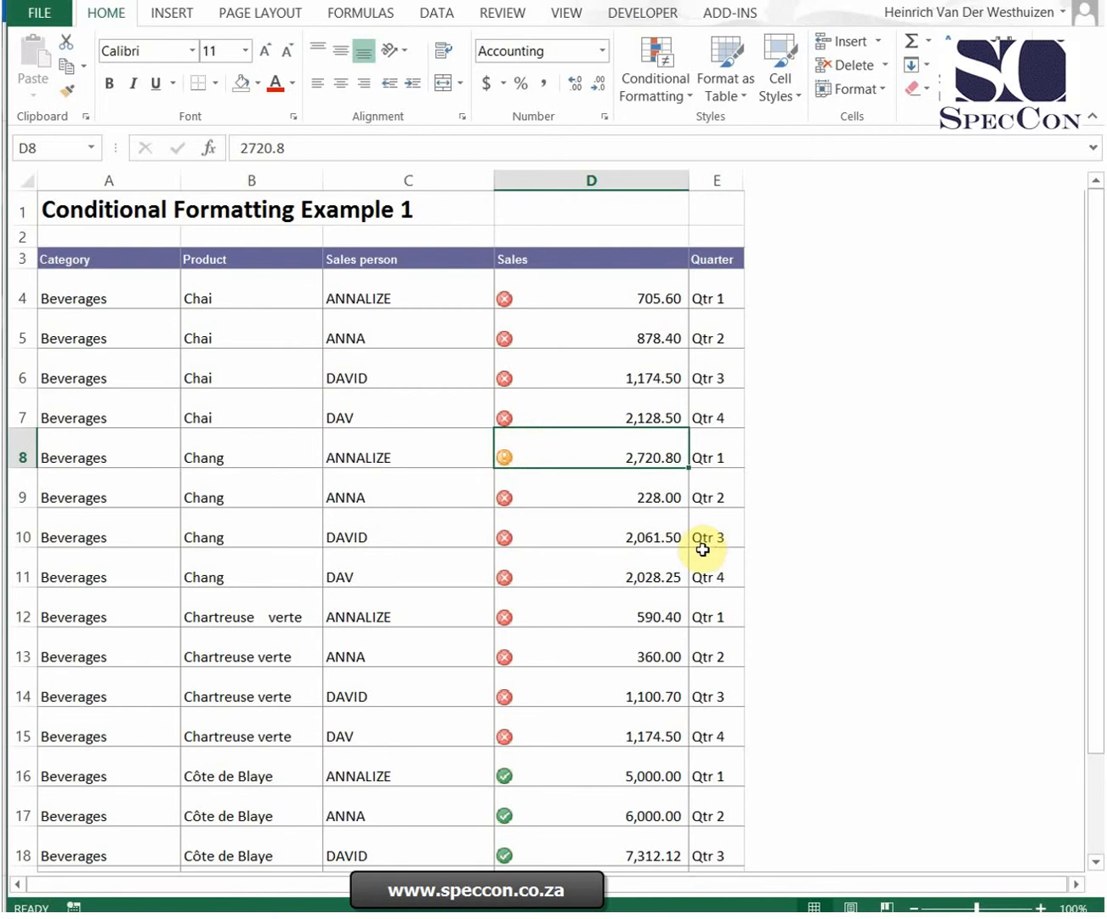
scroll(706, 549, down, 2)
scroll(706, 549, up, 2)
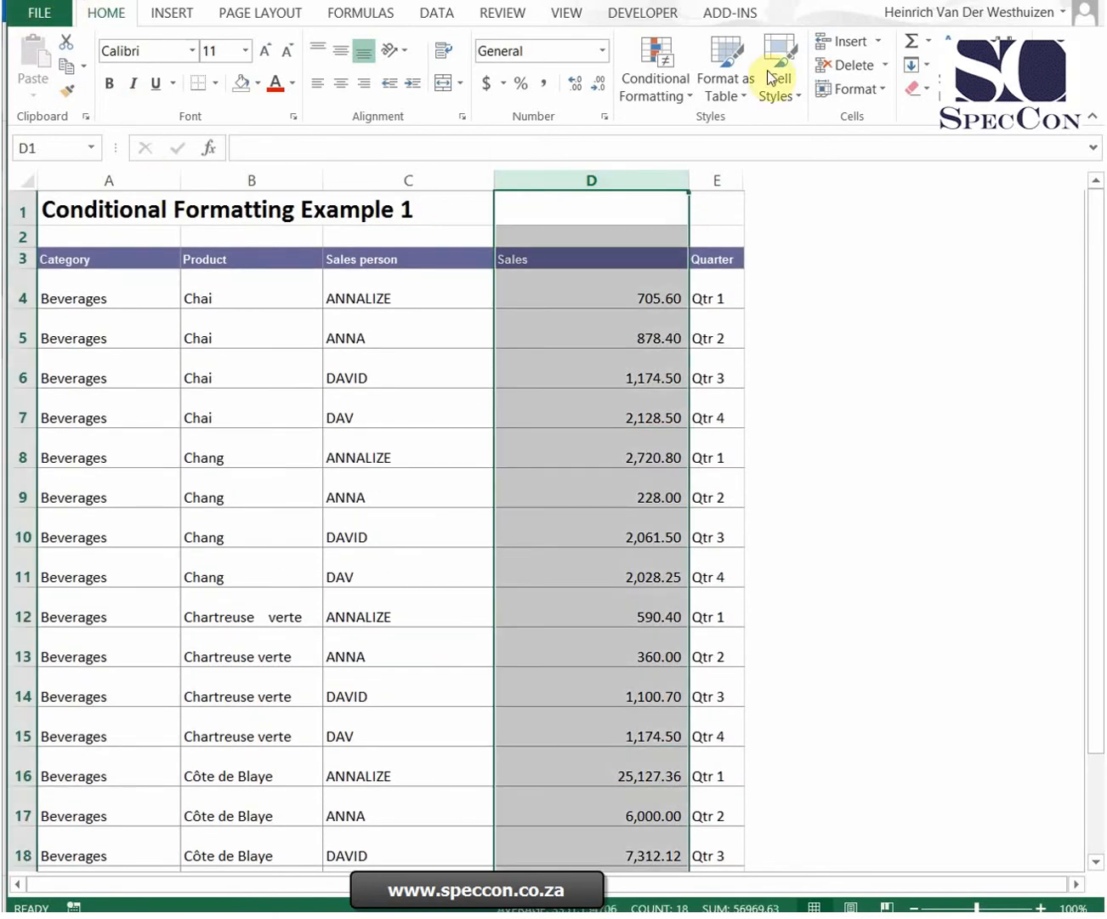
click(666, 89)
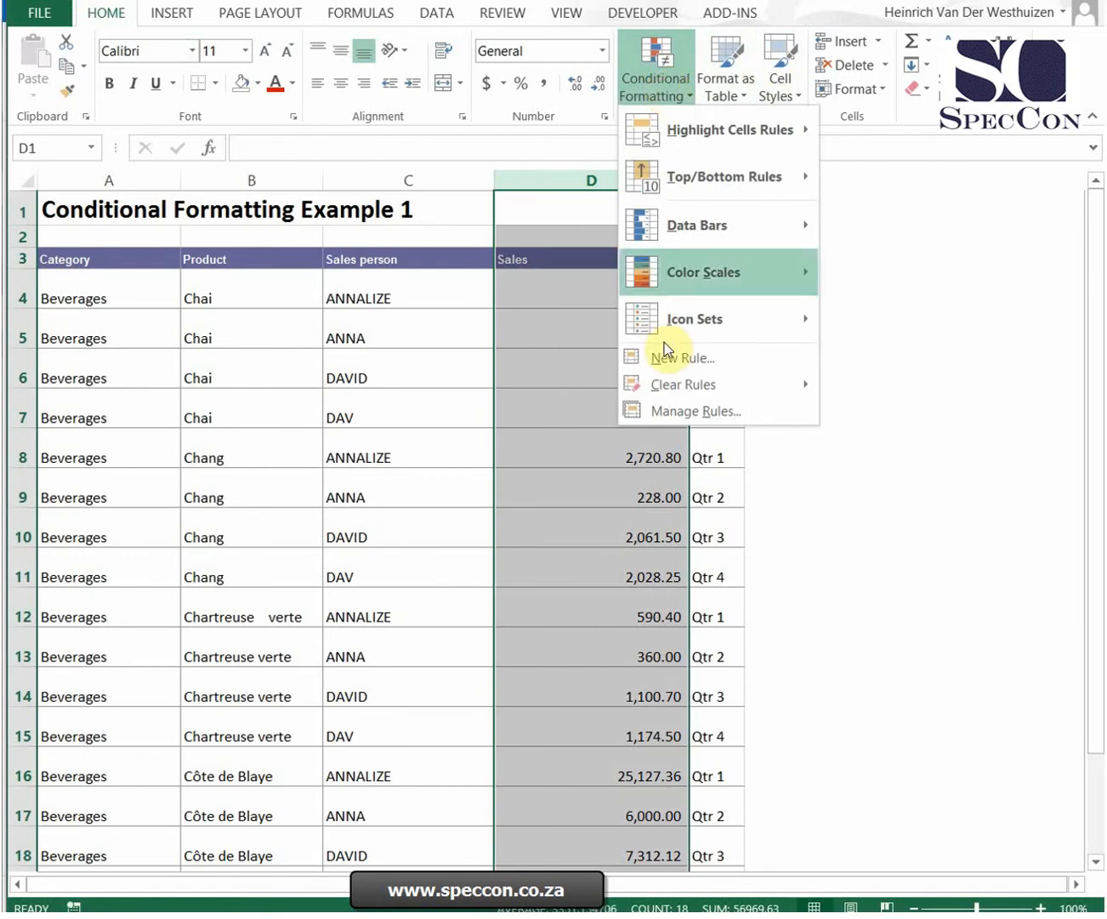
click(716, 364)
drag(420, 132, 800, 432)
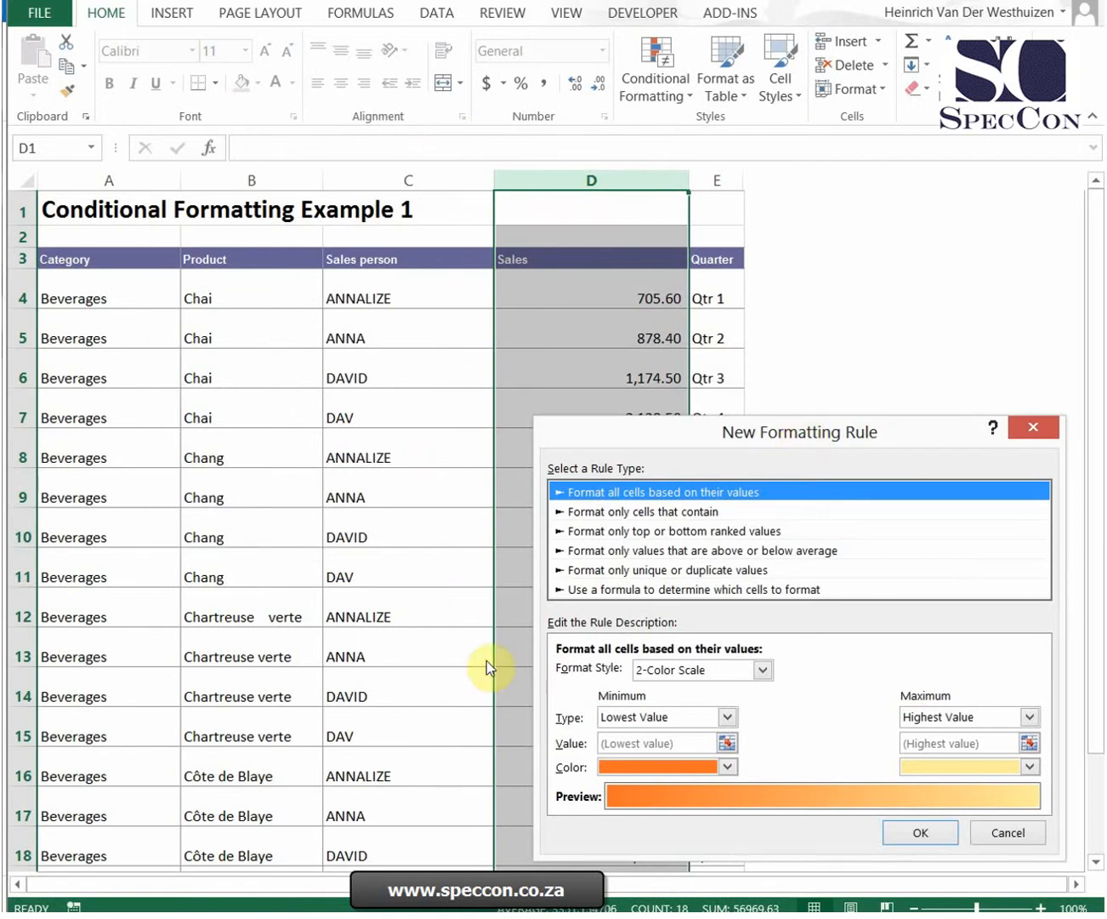
click(674, 591)
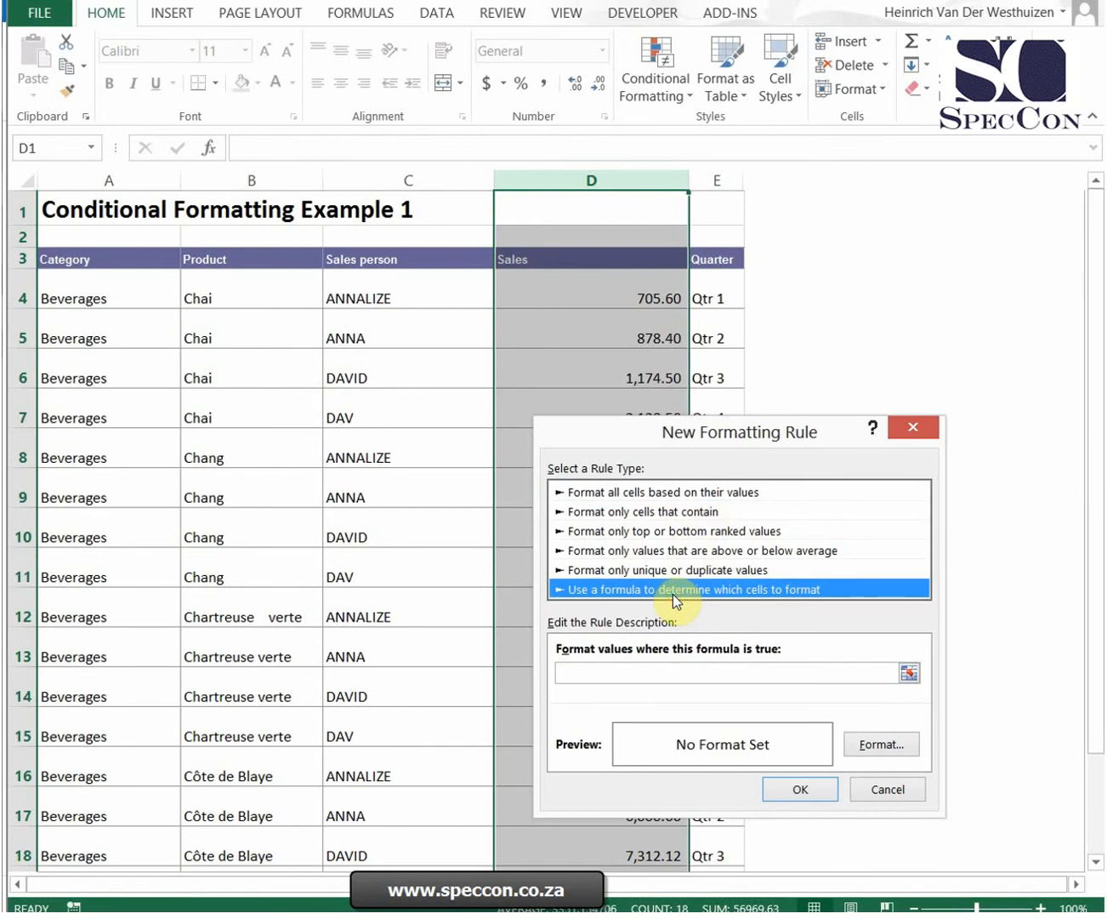
click(887, 791)
Start a formula-based formatting rule on cell D4 that tests whether the relative reference C4 equals the sales person's name from row 5
click(613, 298)
click(664, 80)
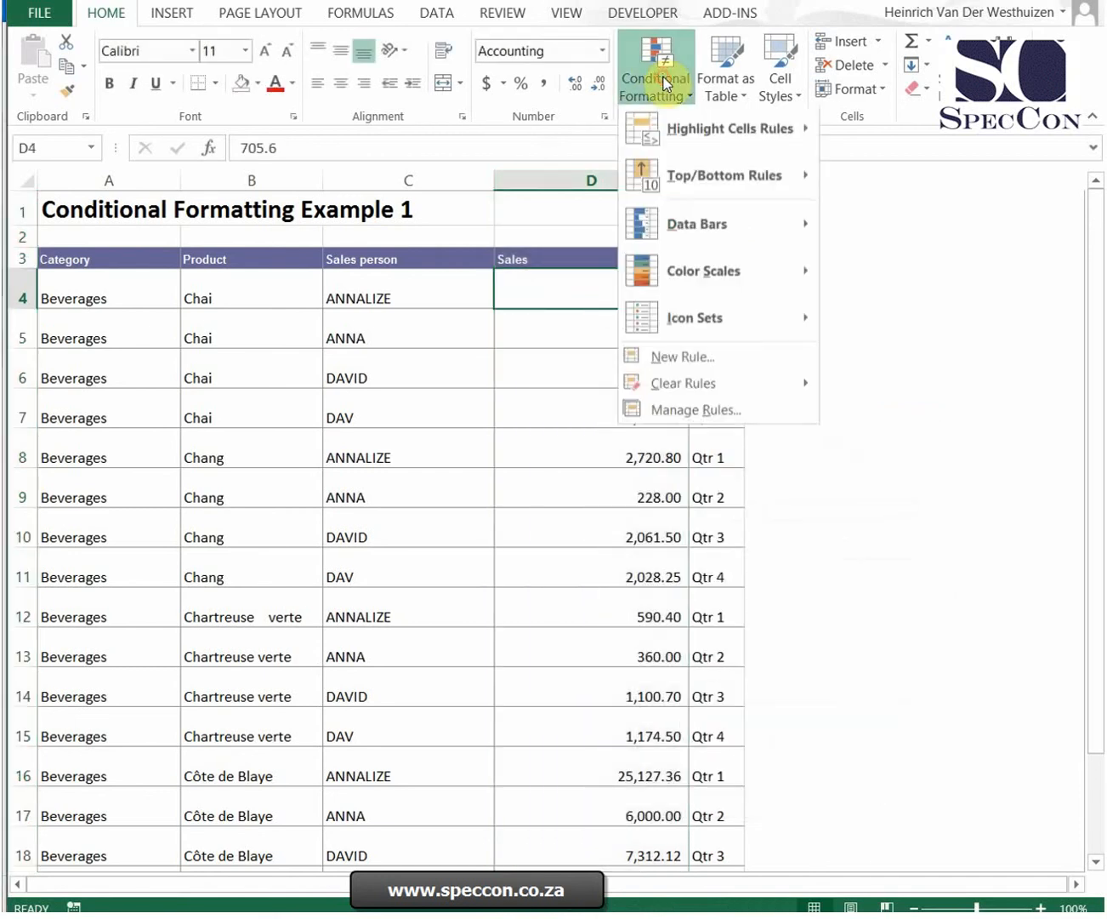
click(689, 358)
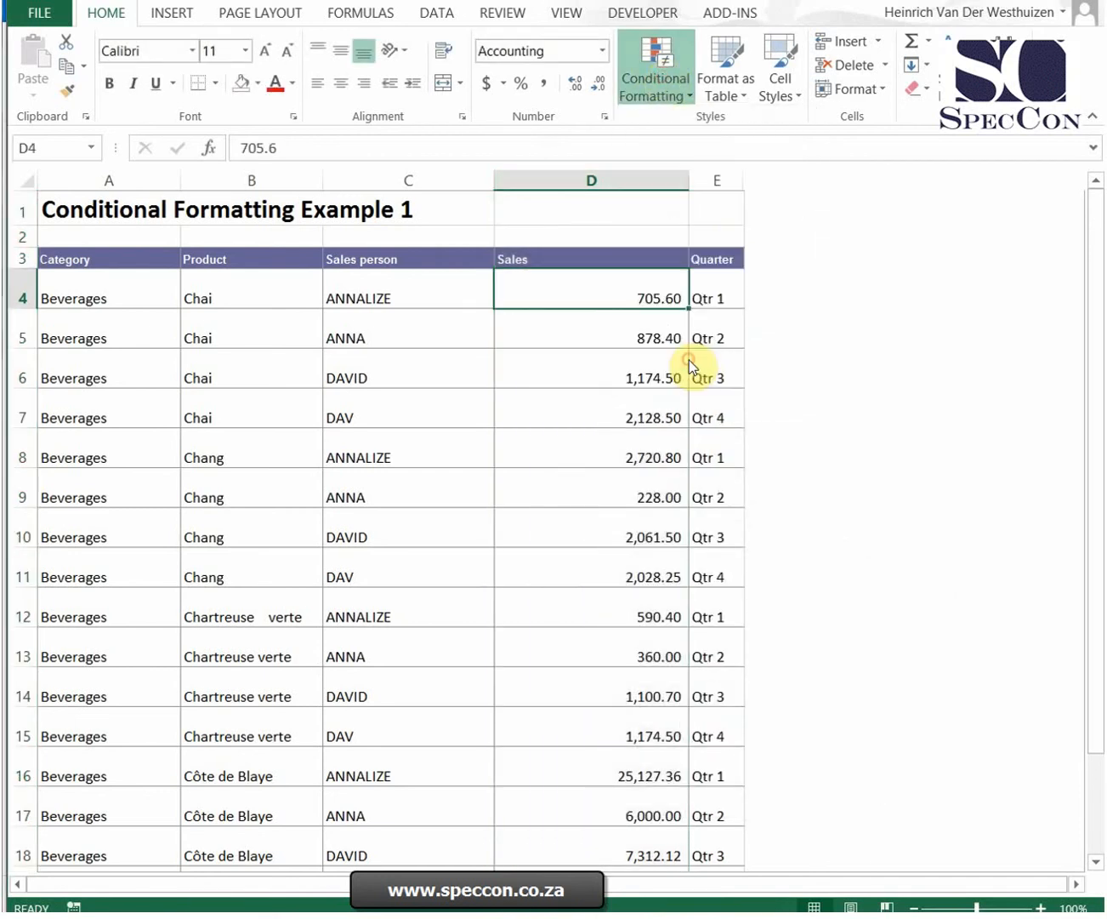
click(596, 568)
click(628, 649)
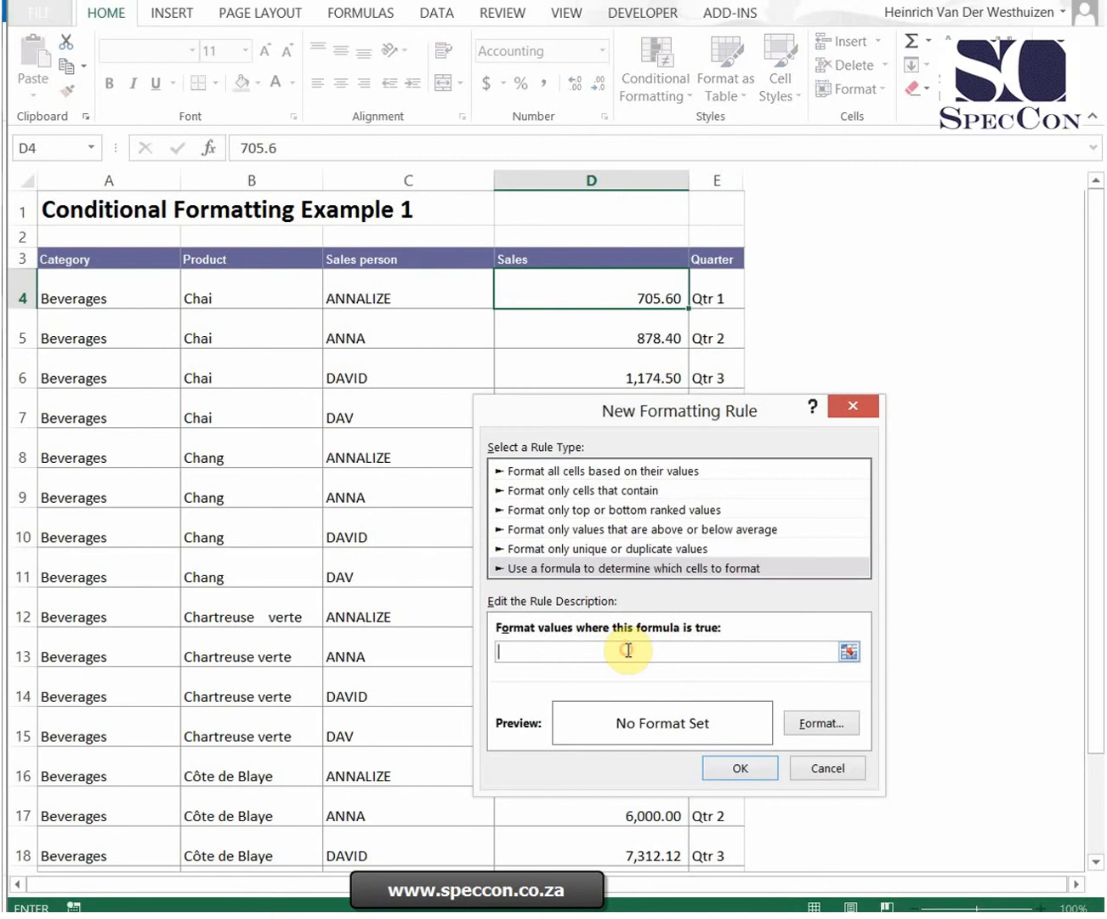
click(368, 290)
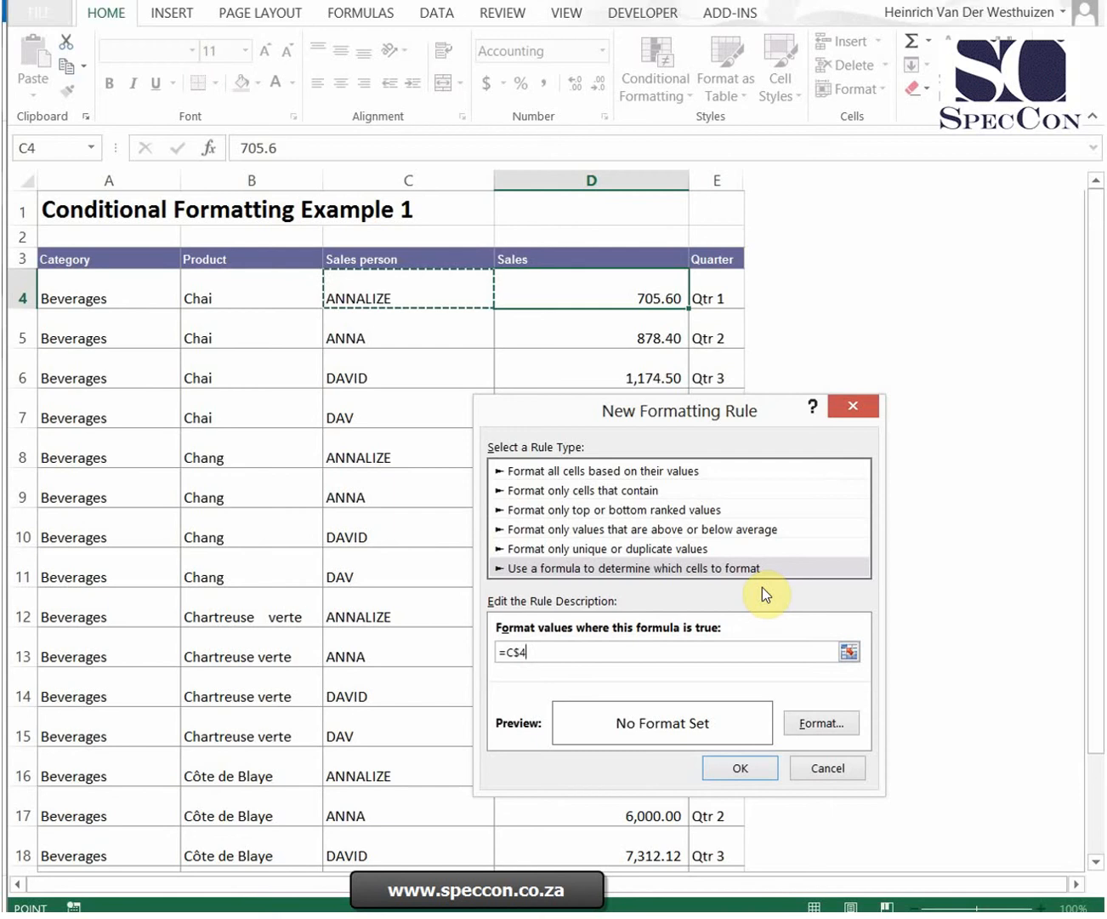
key(F4)
key(F4)
text(="anna)
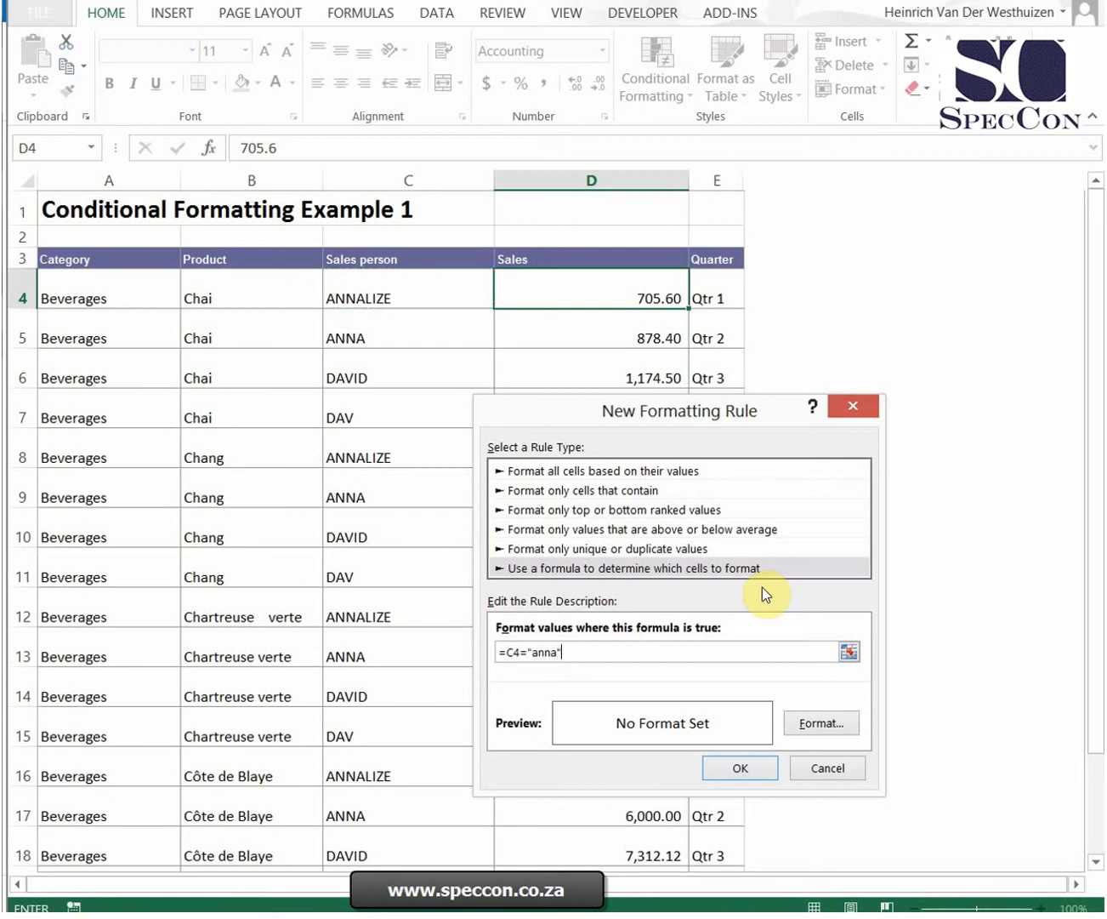
Give the formula rule a medium blue background fill and apply it to cell D4
click(820, 718)
click(694, 335)
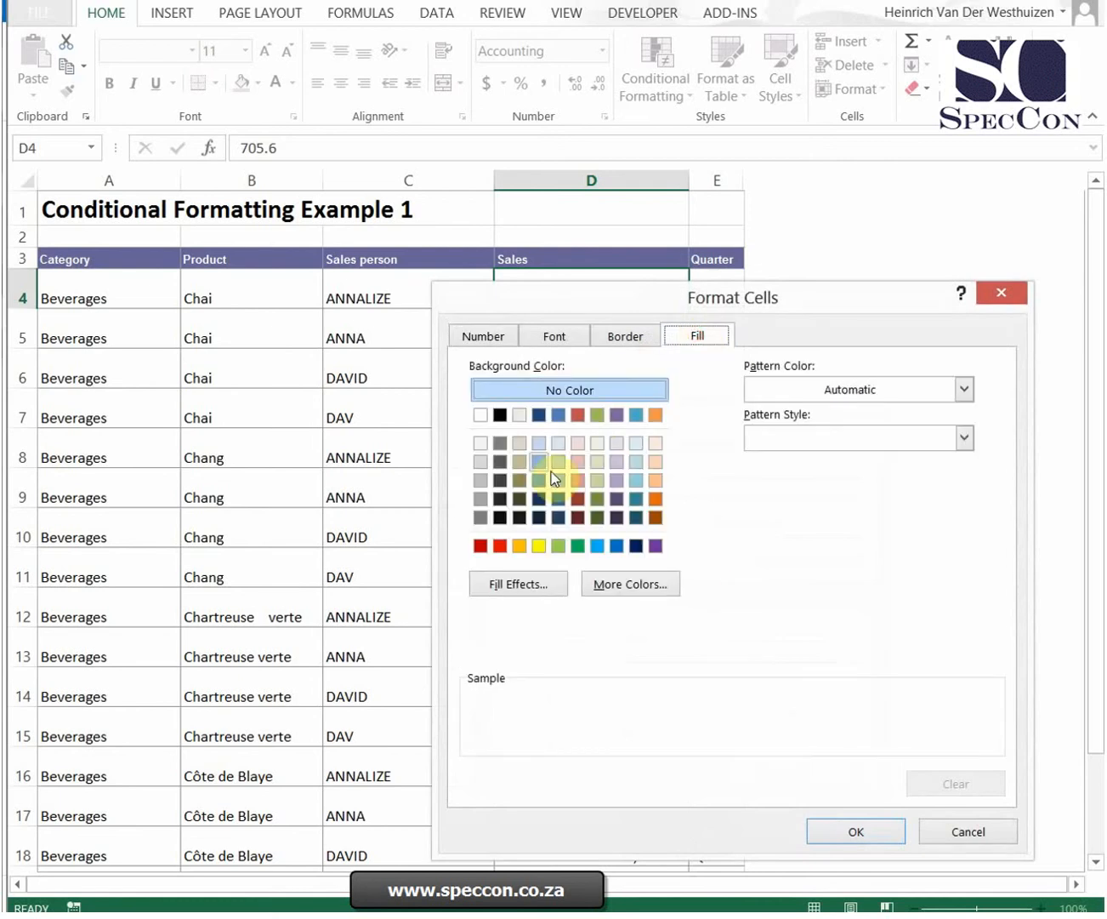
click(537, 480)
click(857, 833)
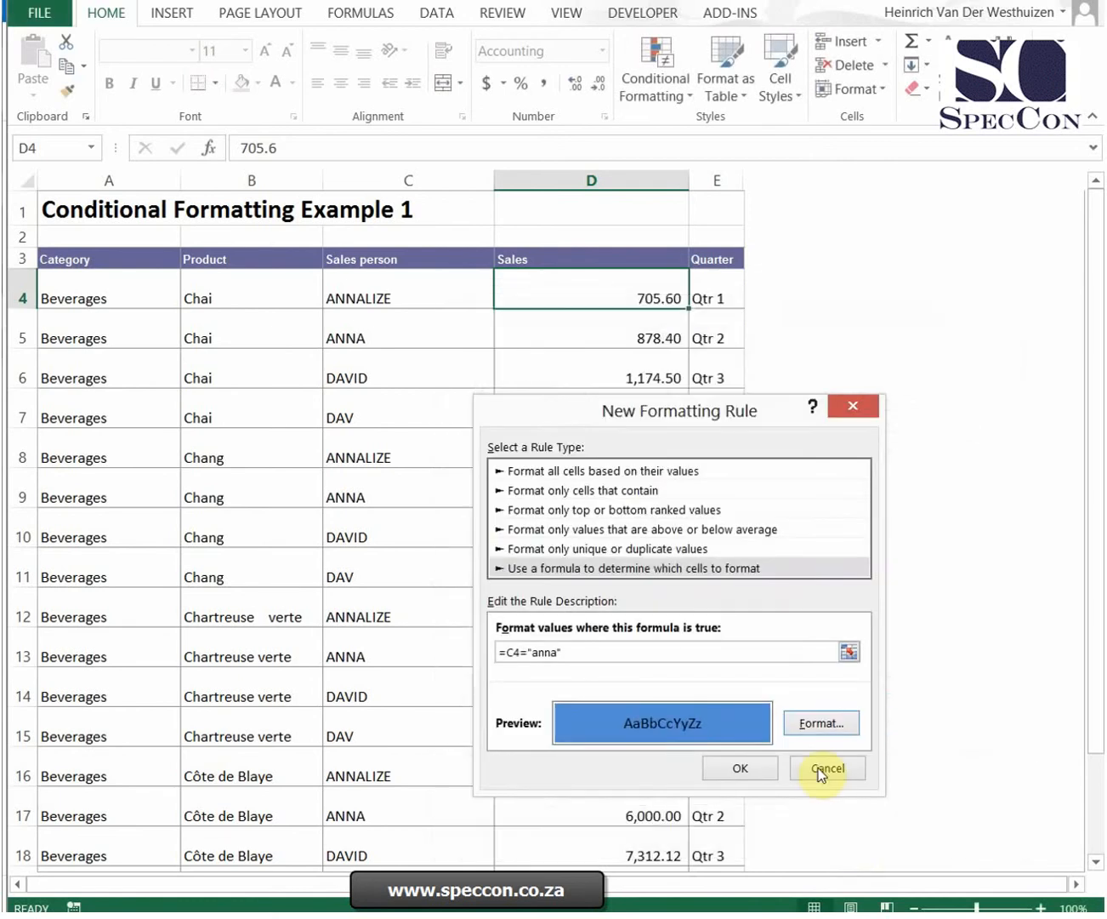
click(741, 769)
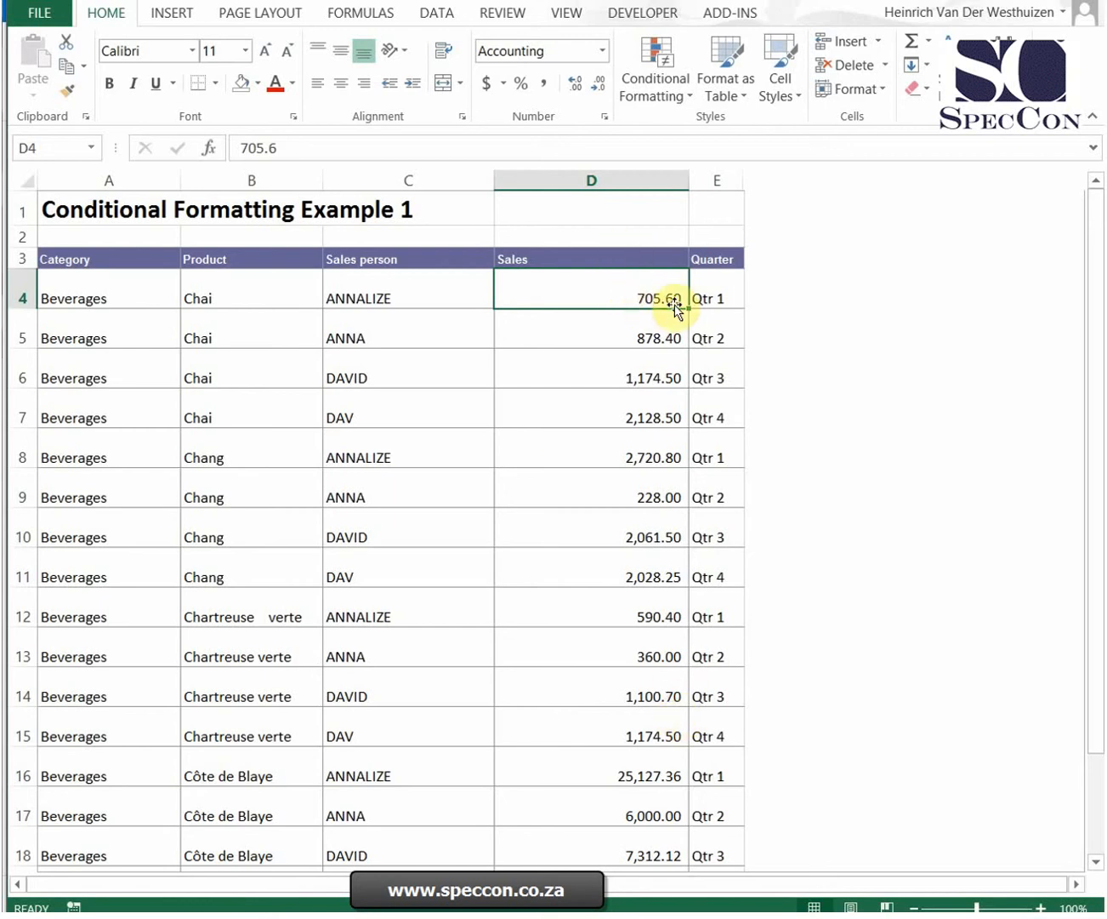
Copy the formatting of D4 onto cells D5:D8 with the Format Painter
click(67, 86)
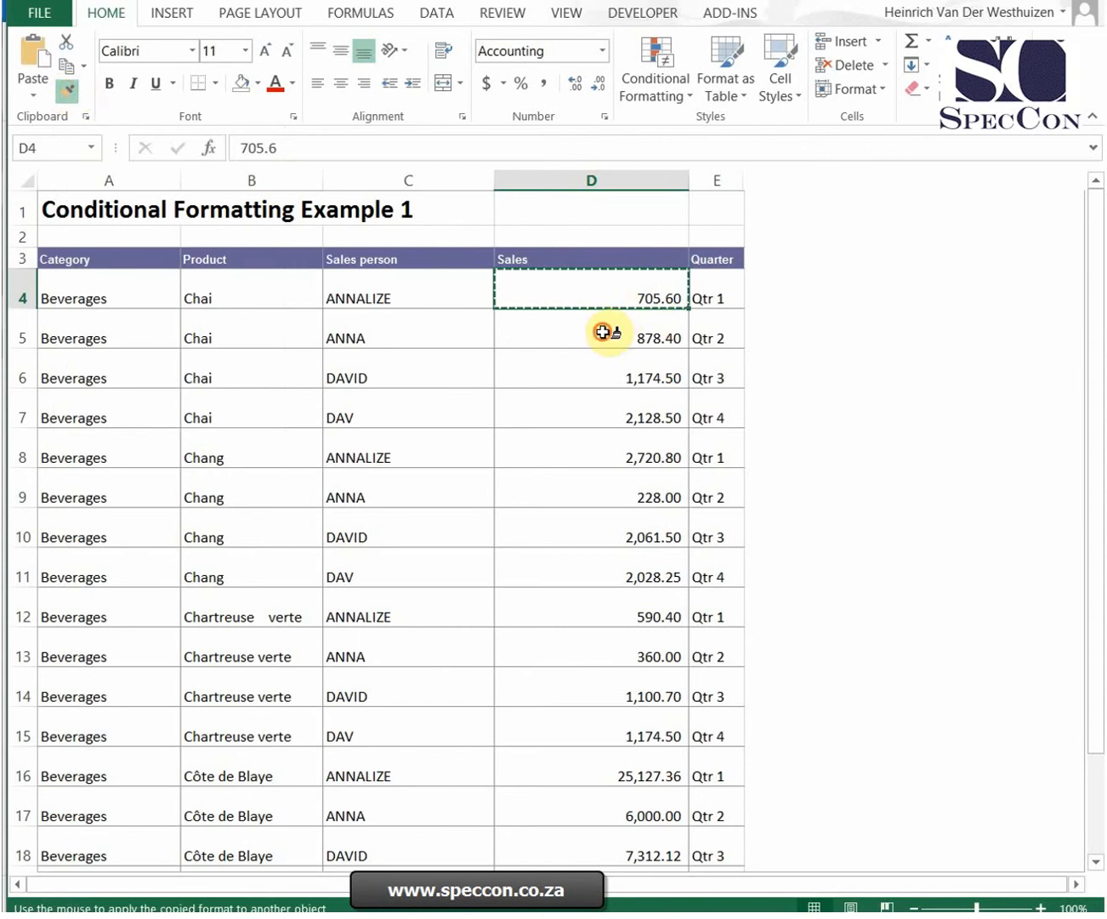
mouse_move(606, 333)
mouse_down()
mouse_move(618, 461)
mouse_move(621, 445)
mouse_up()
Copy cell D8 and paste only its formats onto the sales cells D9:D20 with Paste Special
click(609, 453)
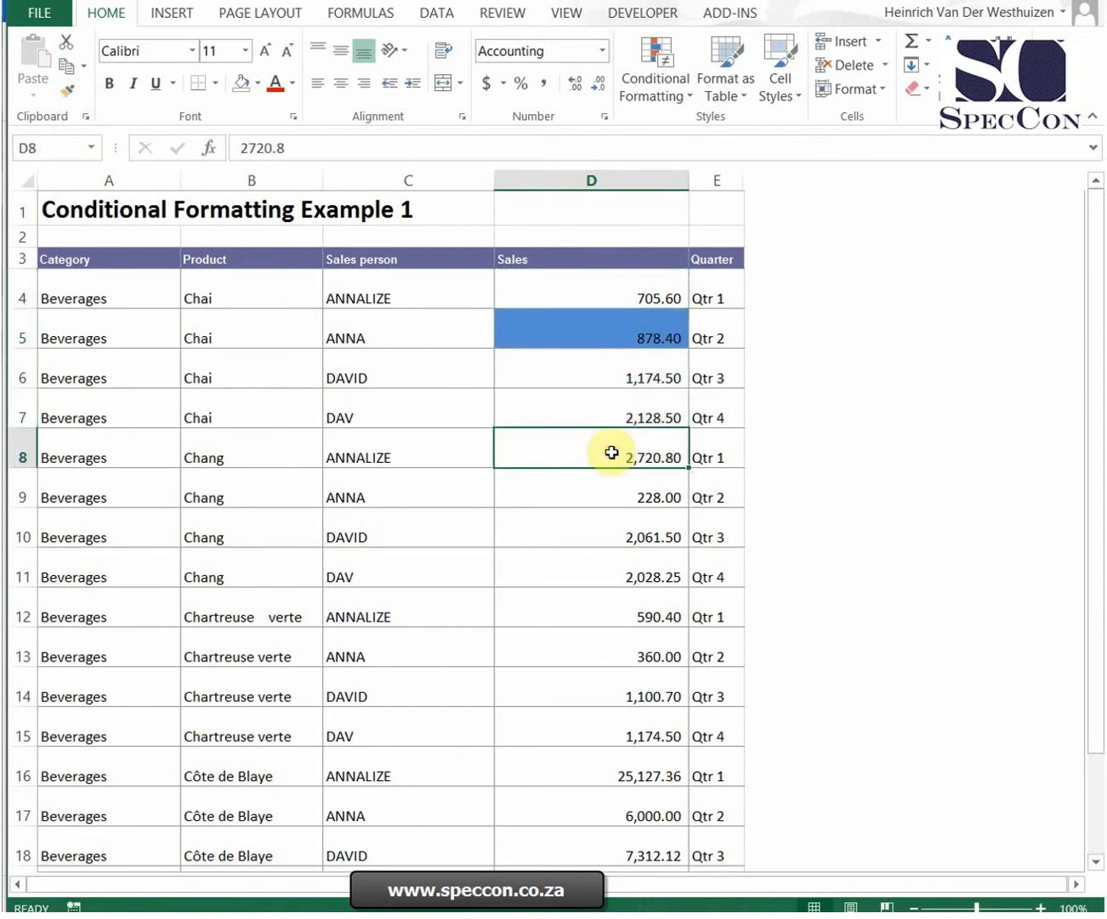
key(ctrl+c)
drag(618, 487, 641, 844)
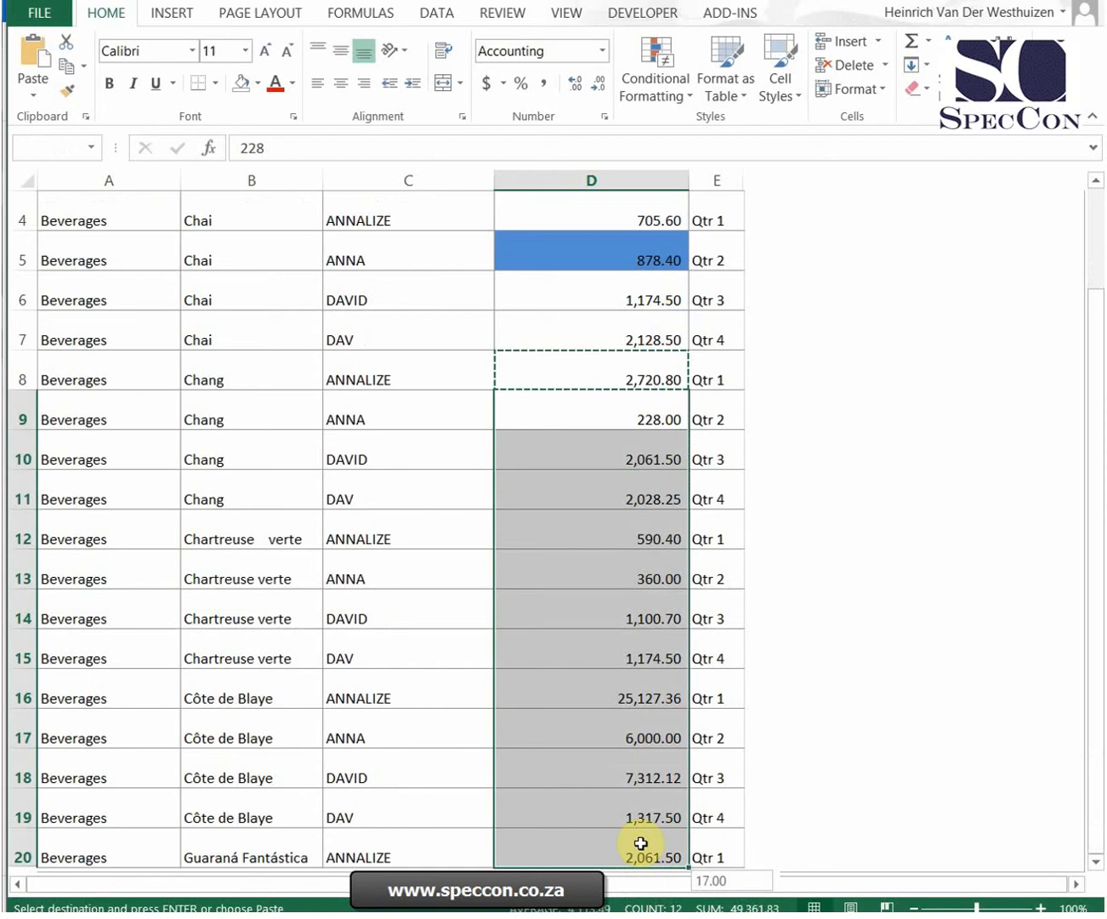
right_click(592, 549)
click(669, 234)
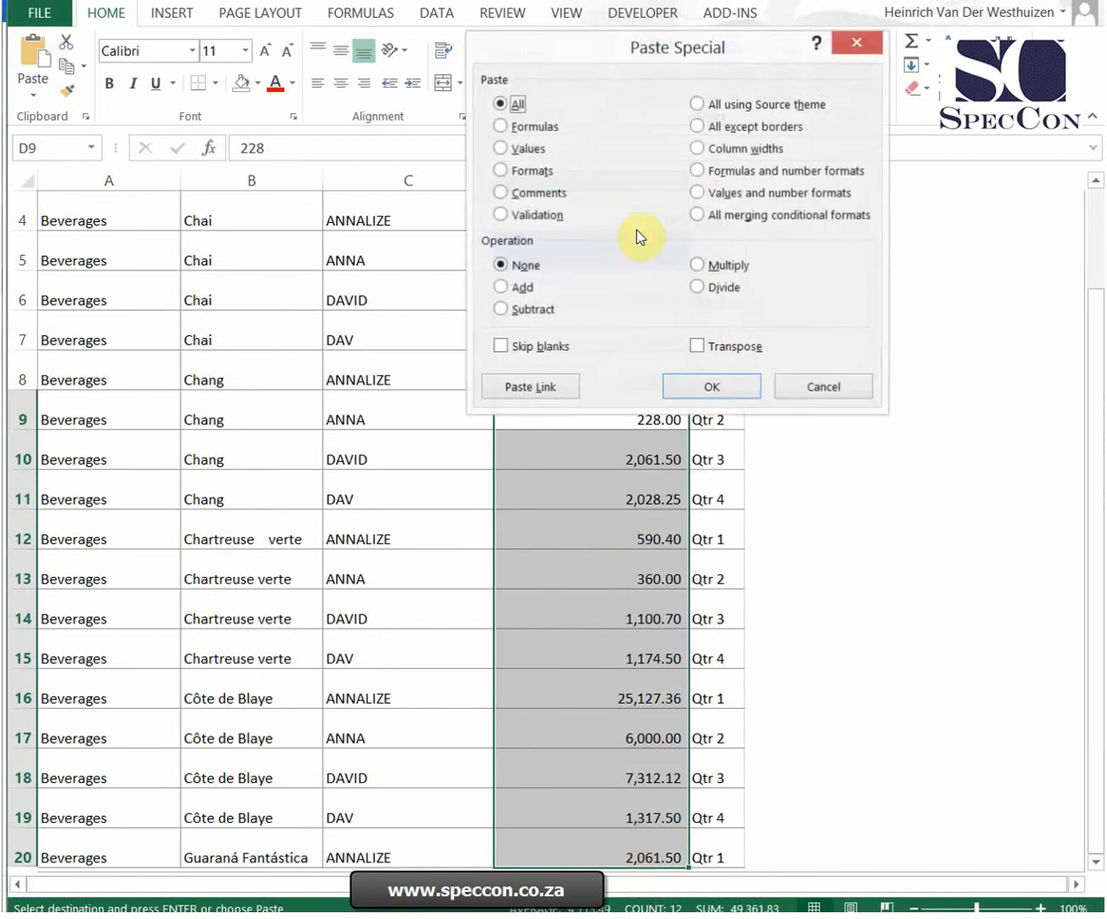
click(502, 171)
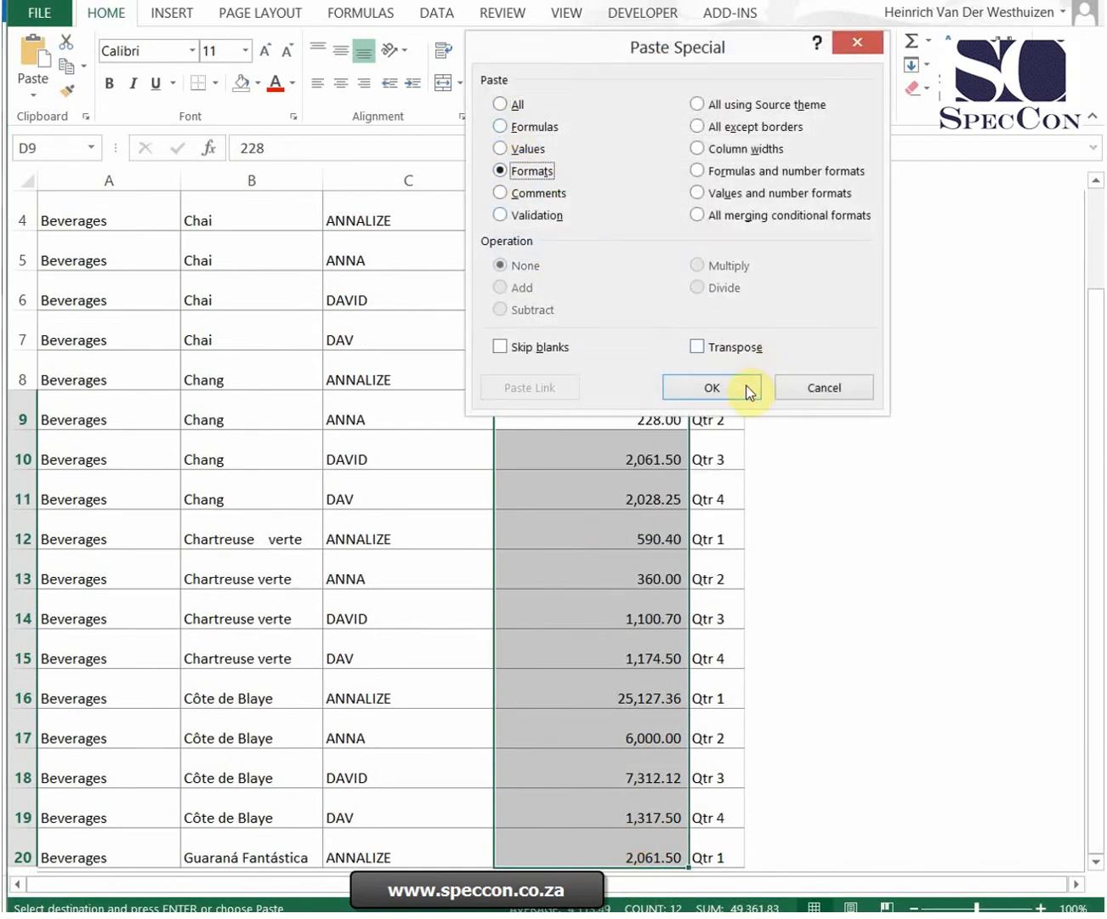
click(712, 388)
Review the Sales column to check which rows the formula rule highlights against the sales person names
click(608, 489)
scroll(608, 488, up, 1)
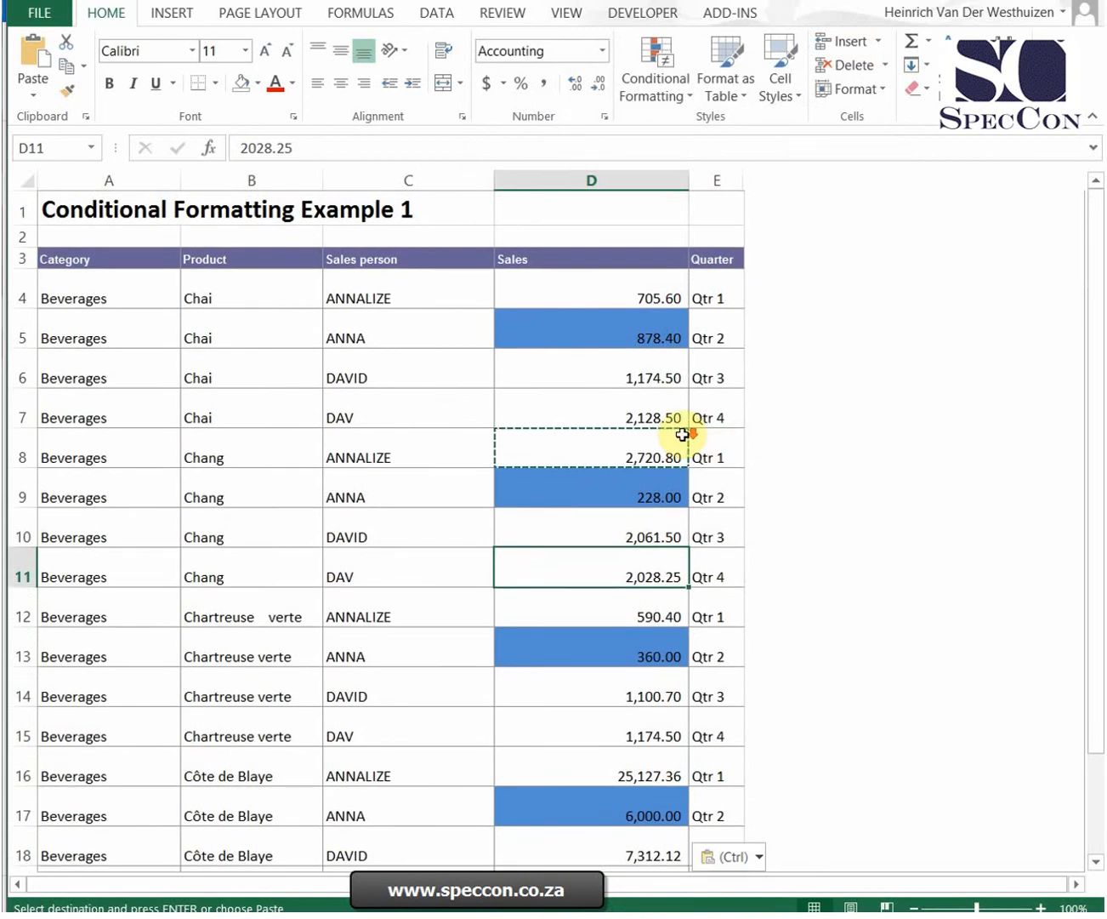
scroll(681, 433, down, 2)
scroll(682, 433, up, 2)
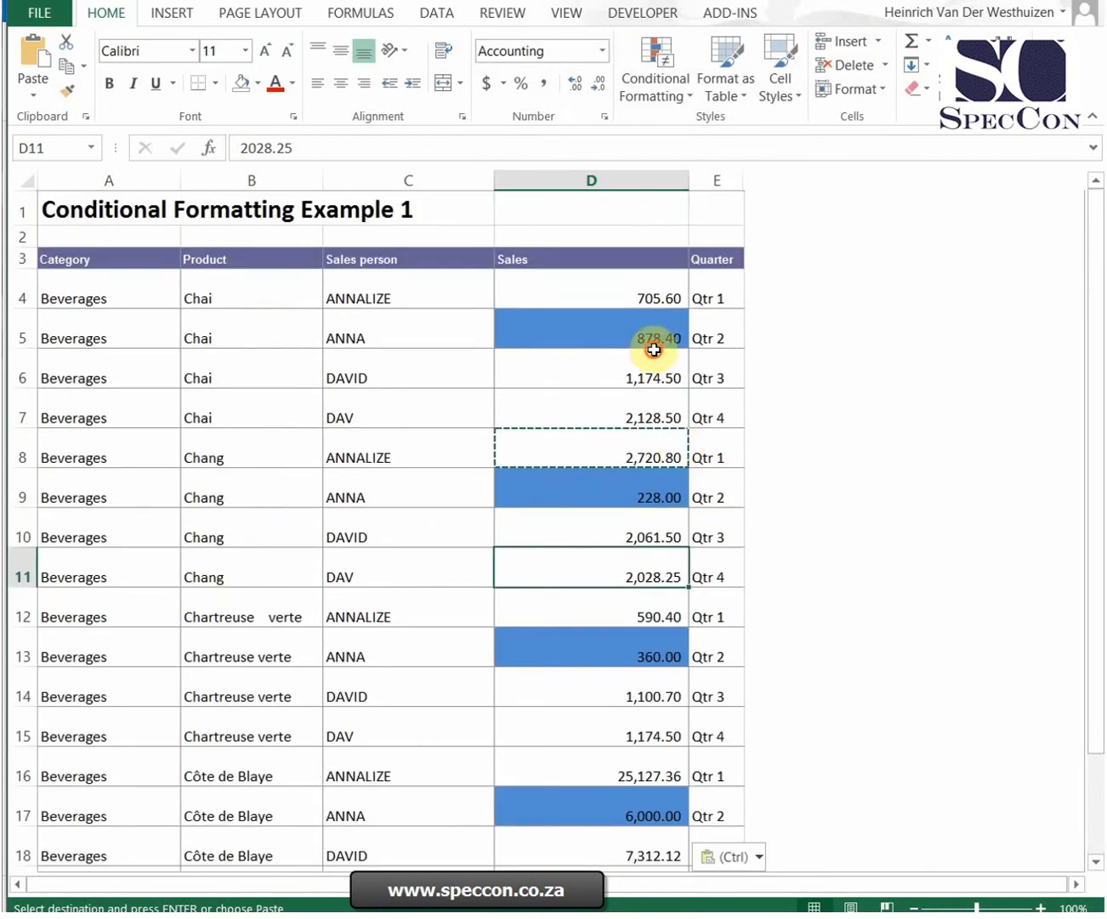
click(642, 374)
click(628, 491)
click(622, 644)
click(621, 801)
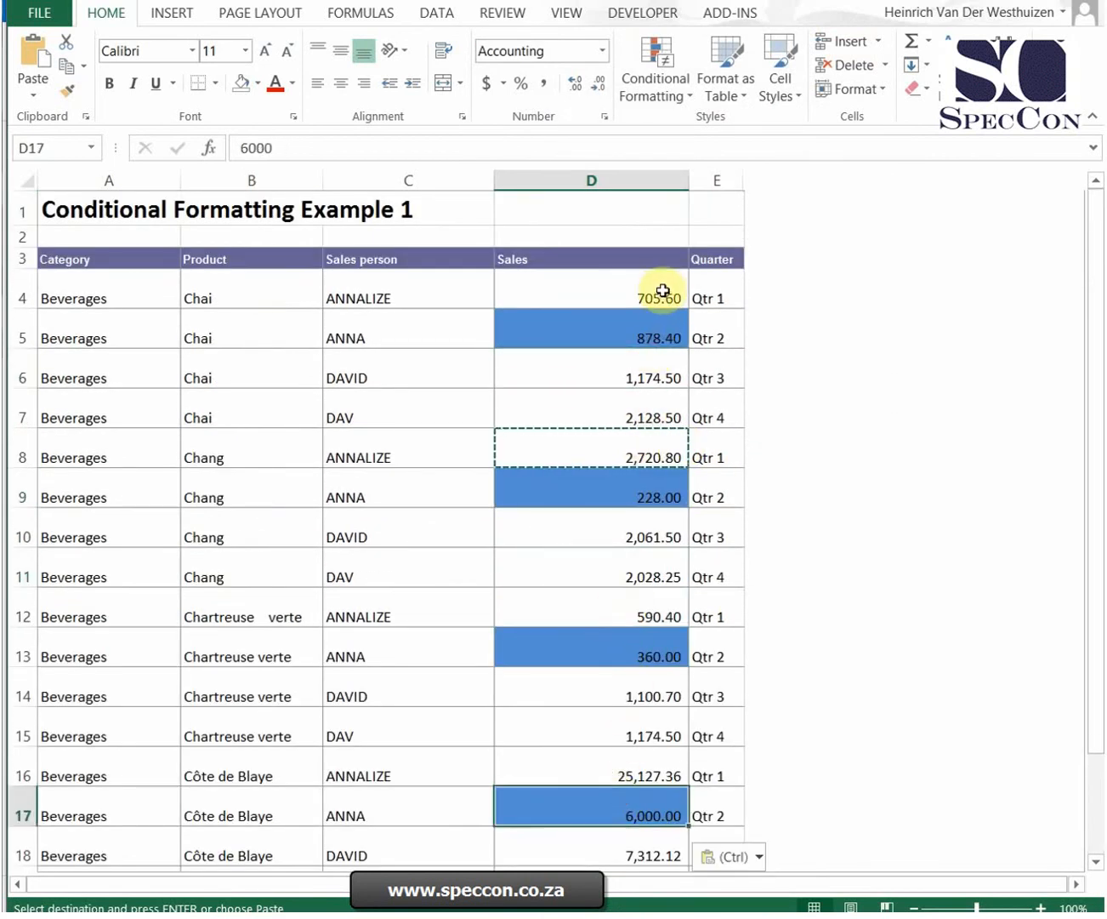
Examine the formula, format and range of cell D5's rule in the Rules Manager, and look over the Sales column
click(637, 323)
click(654, 84)
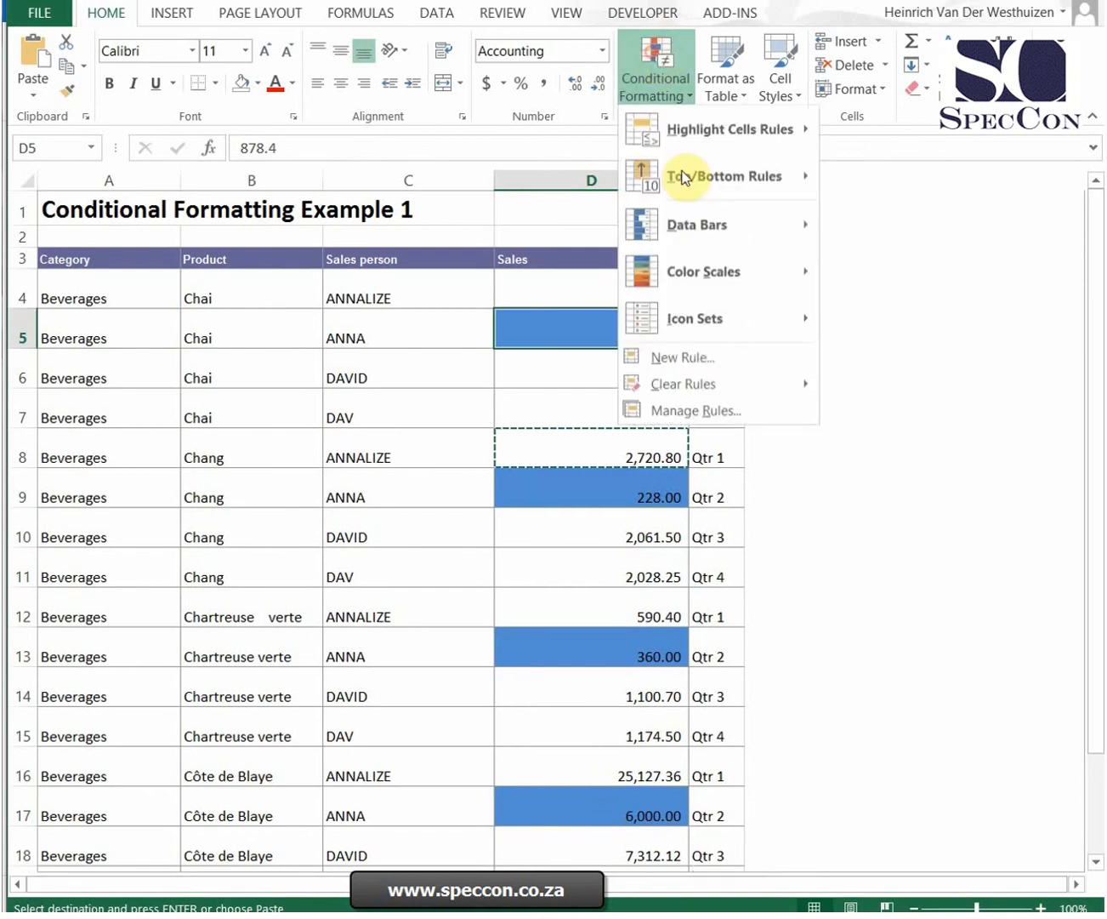
click(688, 411)
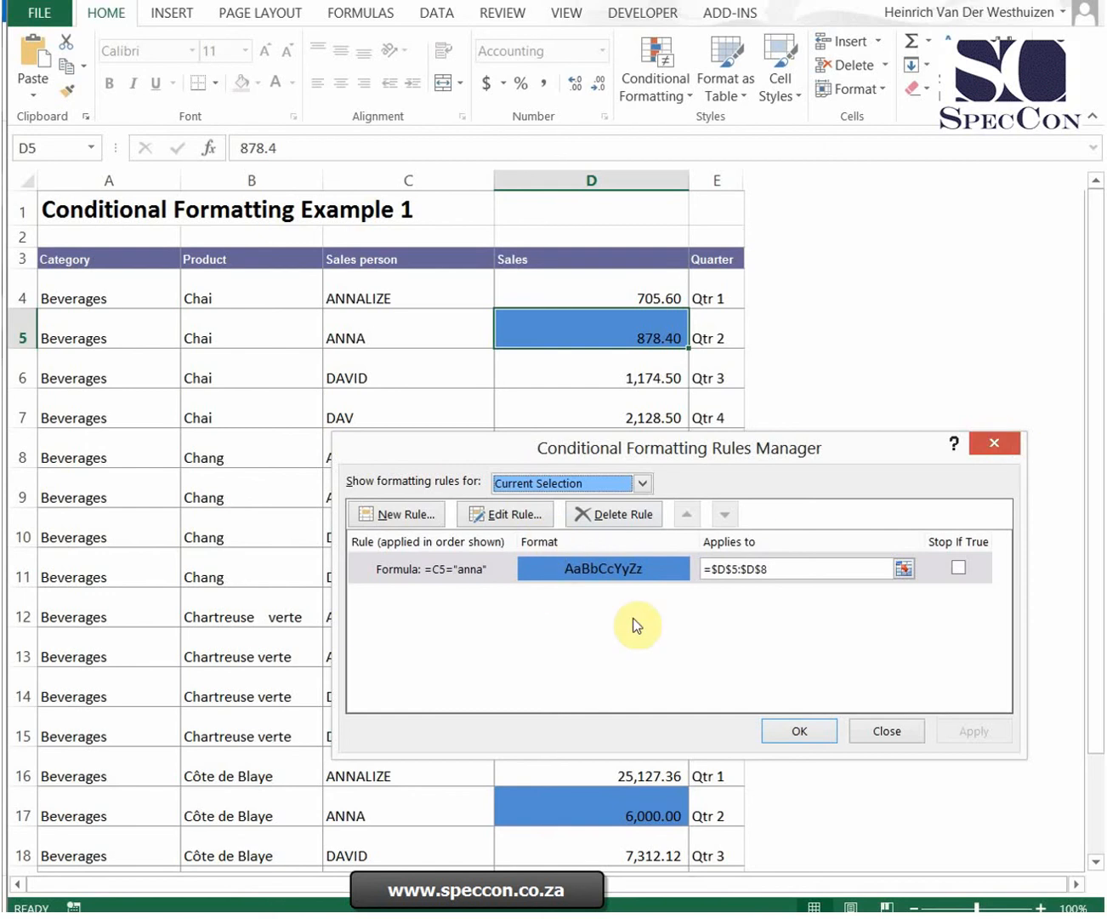
click(810, 736)
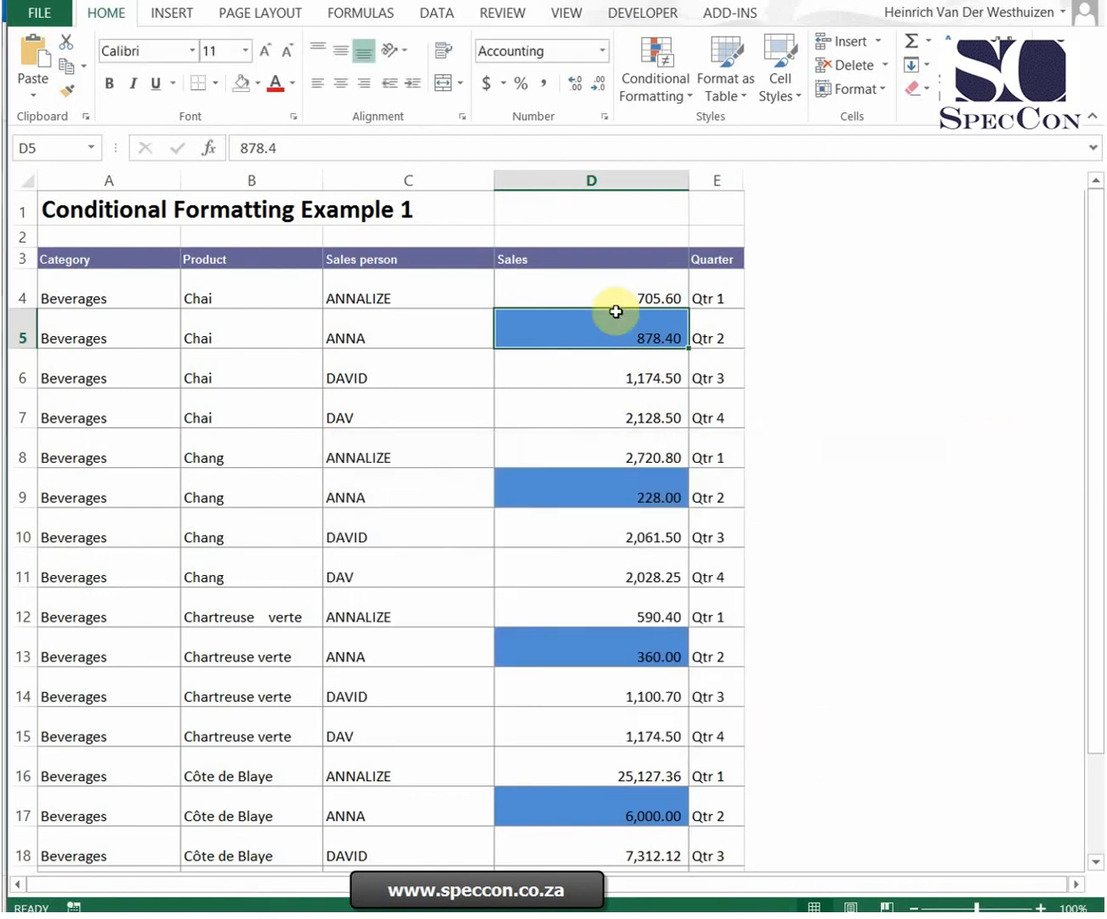
click(611, 406)
scroll(613, 438, down, 4)
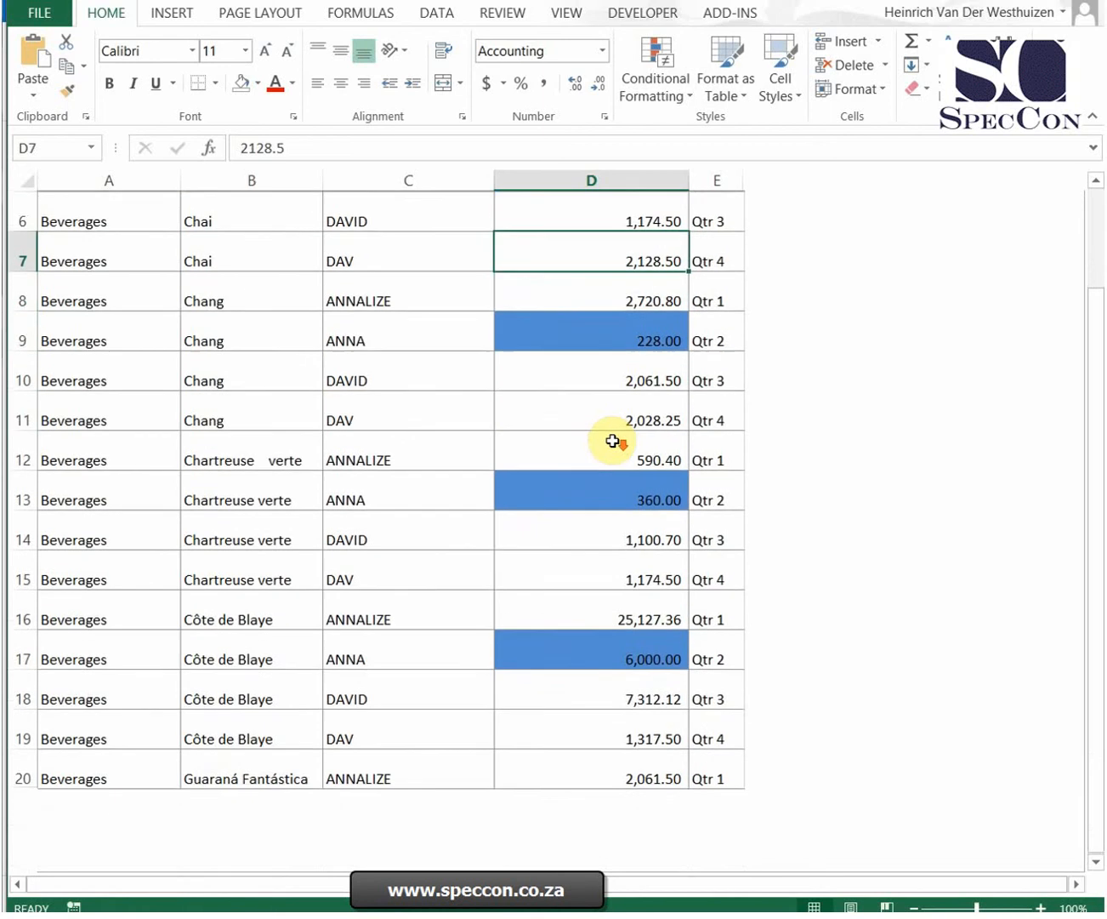
scroll(613, 440, up, 4)
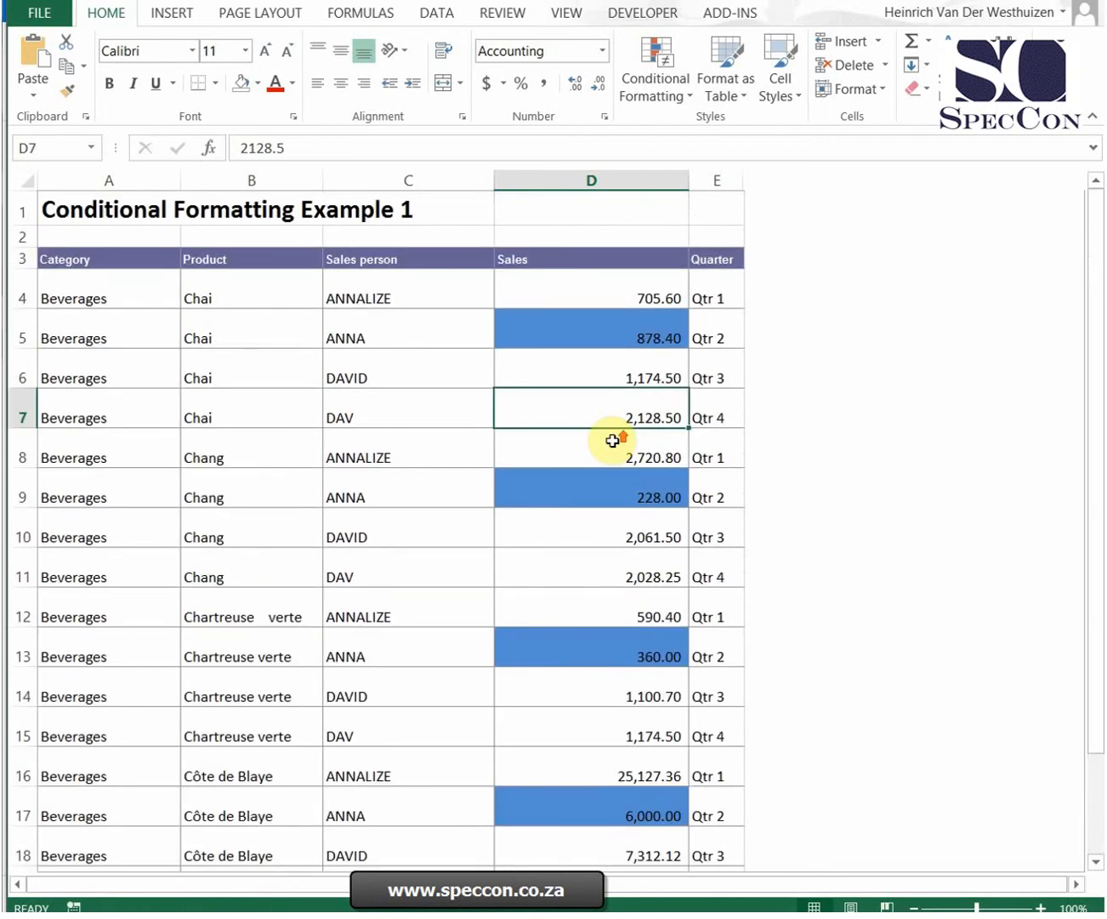
Clear the conditional formatting rules from the entire sheet and reselect cell D4
click(605, 297)
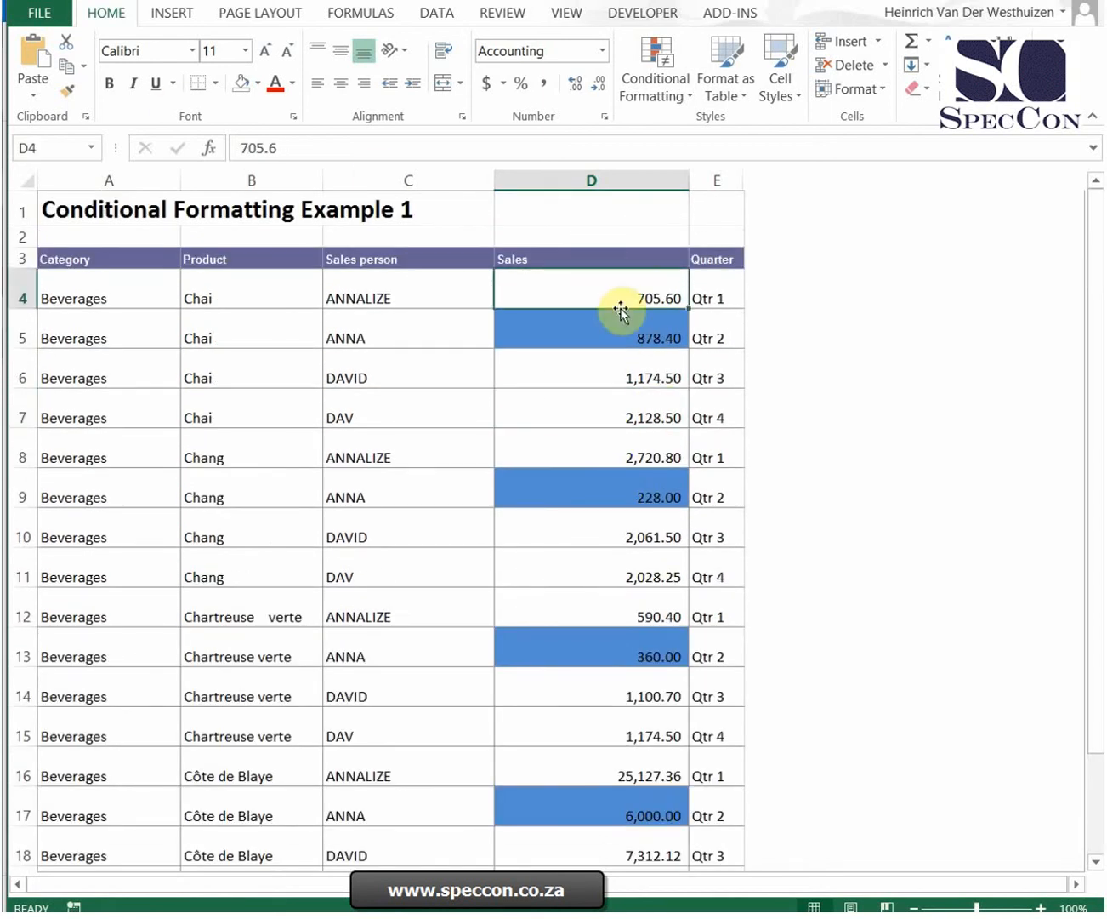
click(668, 76)
mouse_move(719, 383)
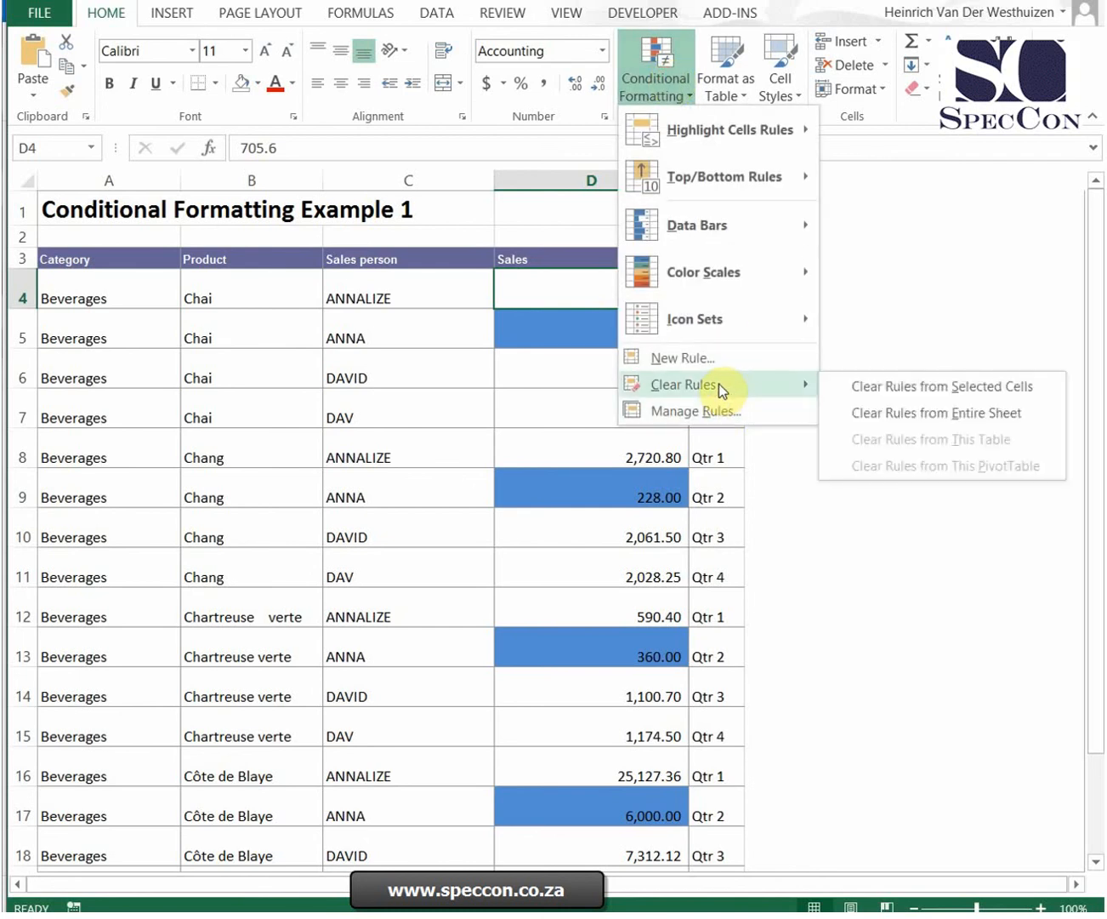
click(914, 415)
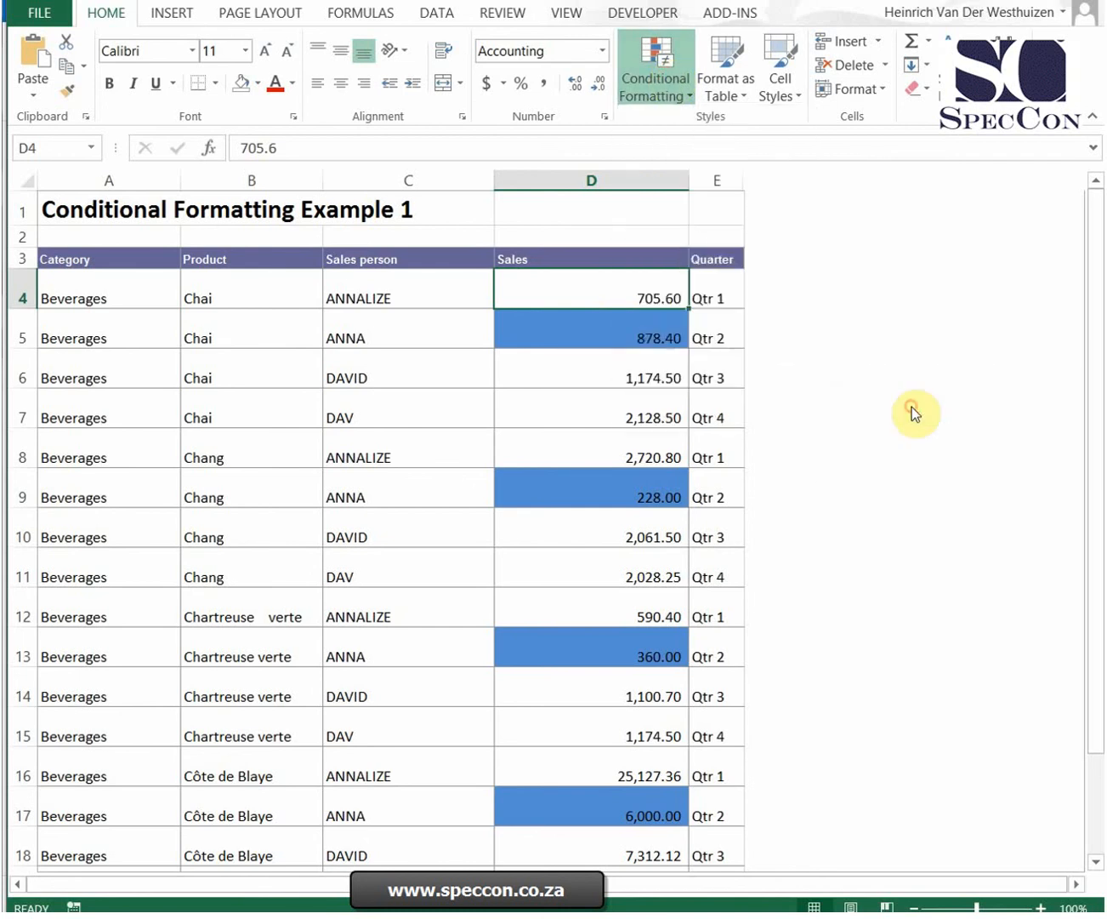
click(619, 357)
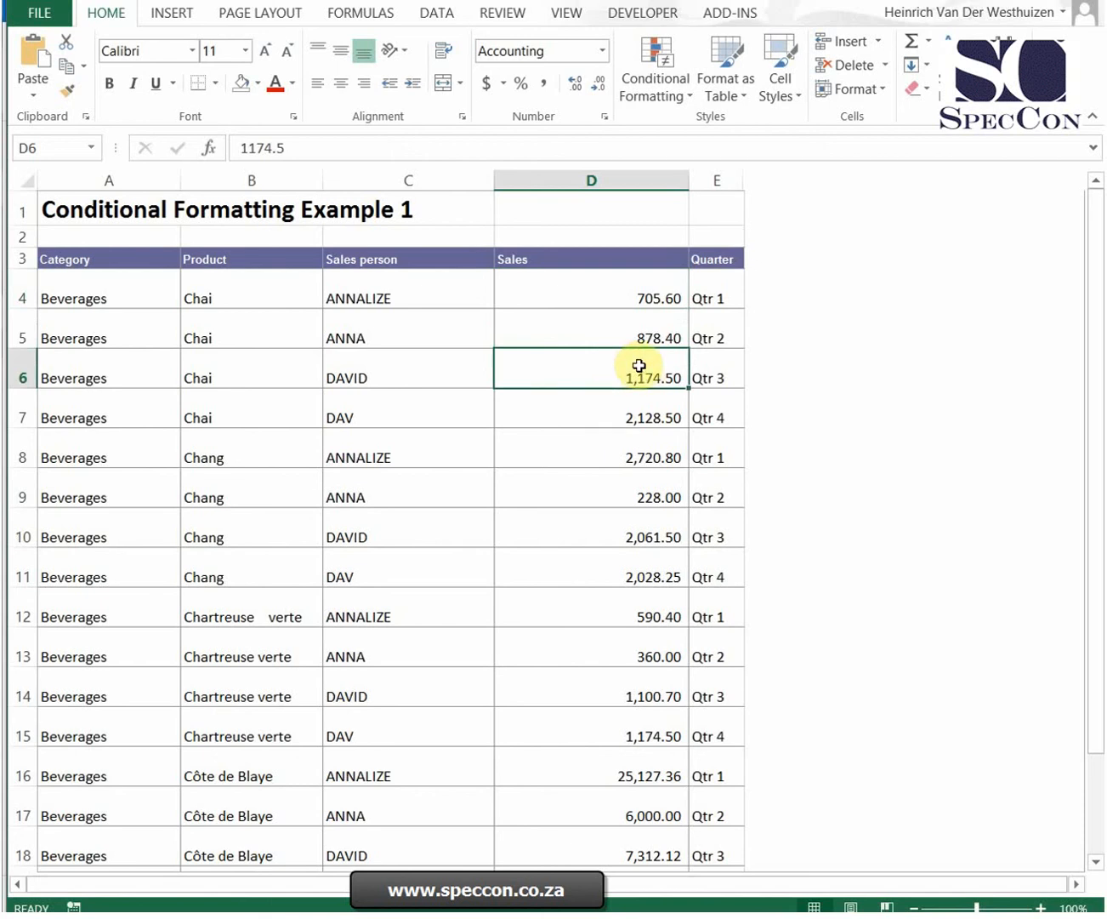
click(614, 302)
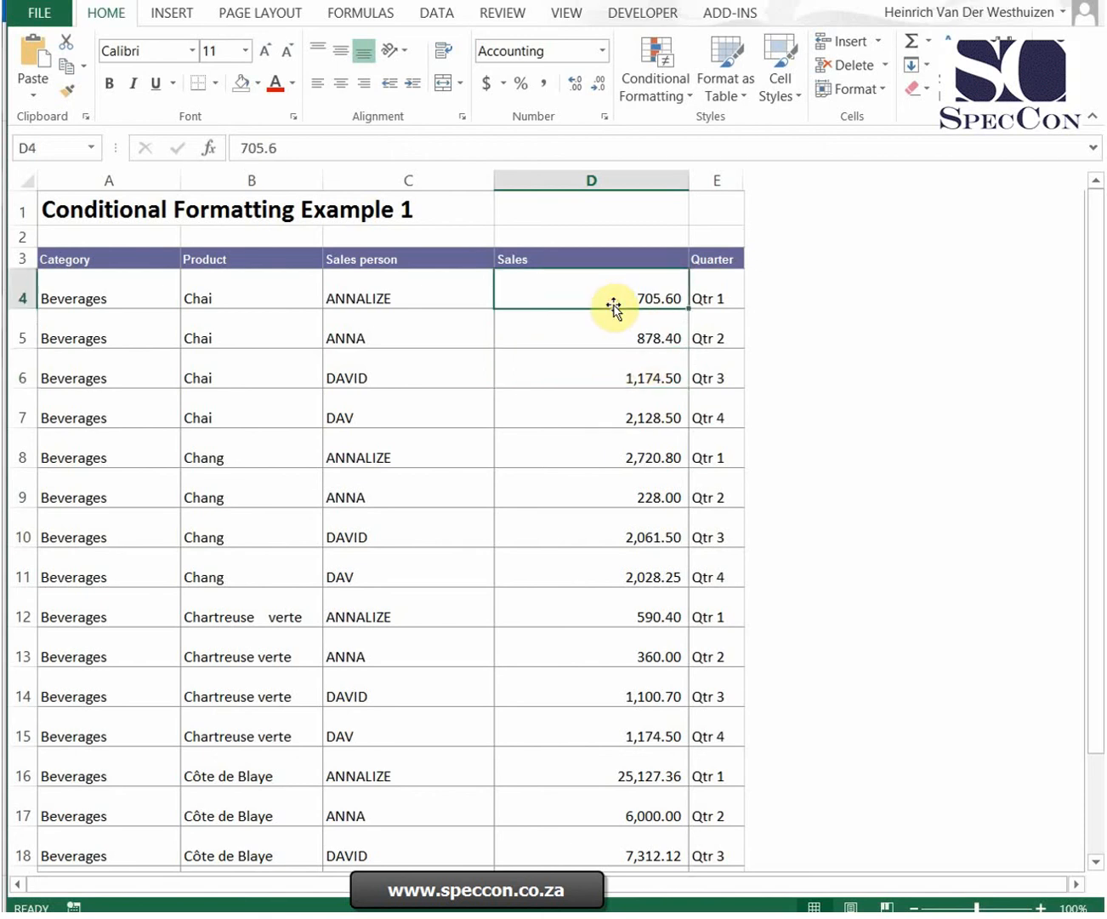